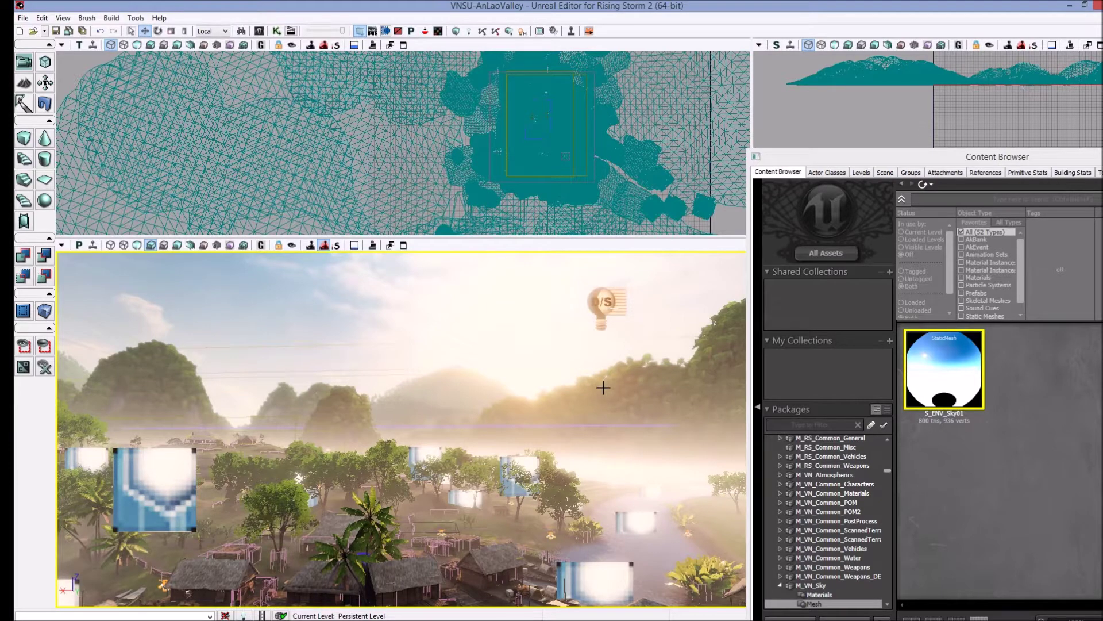
# Look over the village valley, the surrounding hills and the sky above them in the perspective view.
pyautogui.moveTo(617, 388); pyautogui.dragTo(524, 382, button='right')
pyautogui.moveTo(195, 359); pyautogui.dragTo(230, 366, button='right')
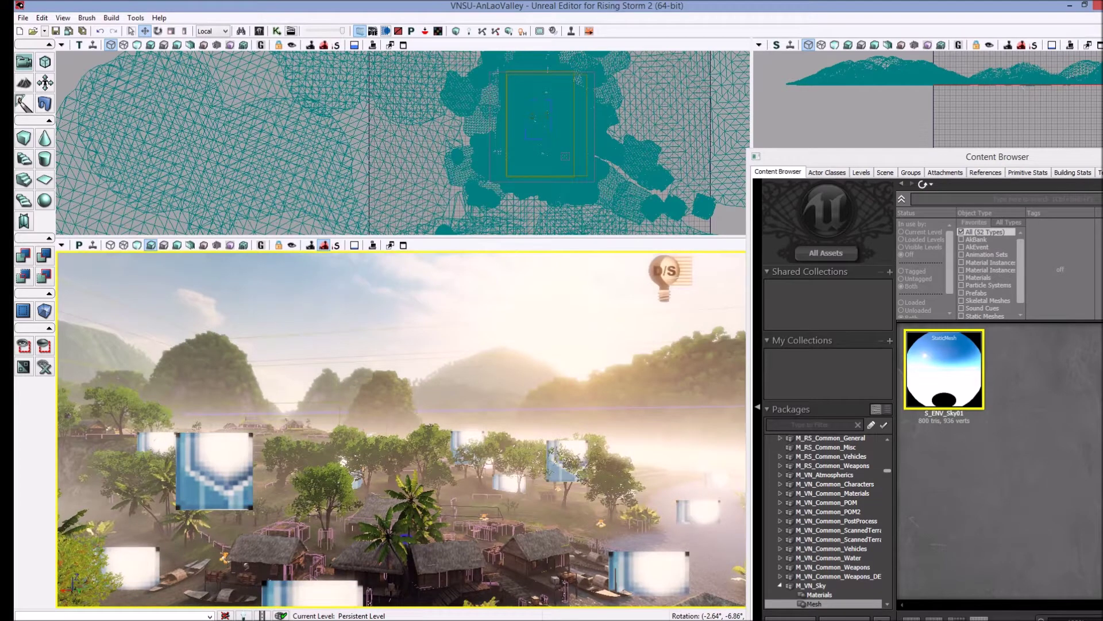
pyautogui.moveTo(608, 380); pyautogui.dragTo(616, 388, button='right')
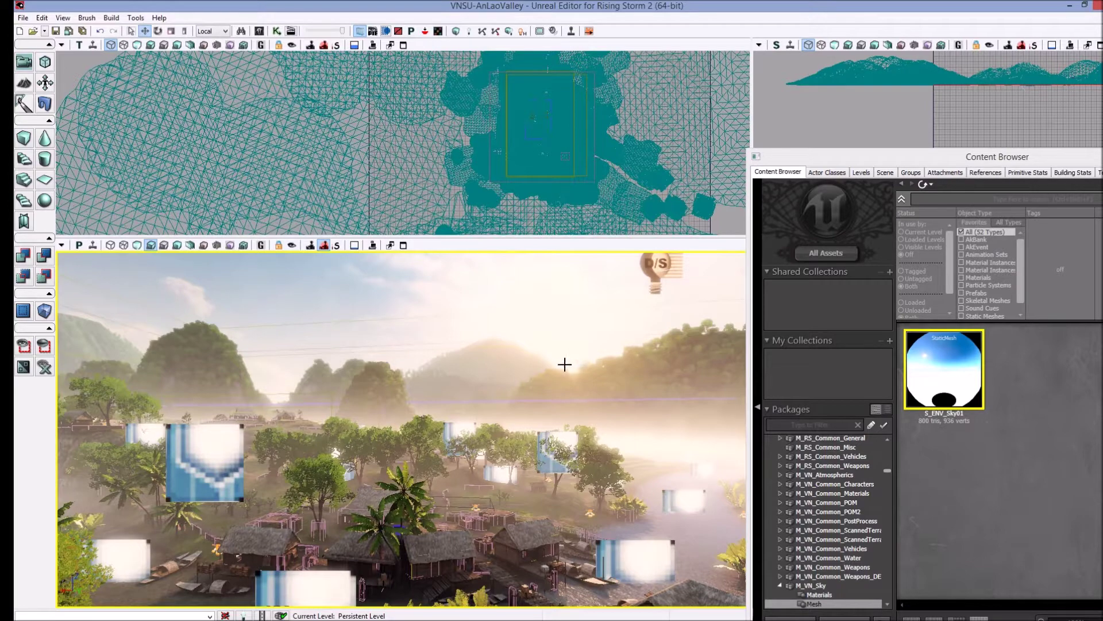
pyautogui.moveTo(553, 369)
pyautogui.mouseDown(button='right')
pyautogui.moveTo(390, 366)
pyautogui.moveTo(562, 346)
pyautogui.moveTo(543, 368)
pyautogui.mouseUp(button='right')
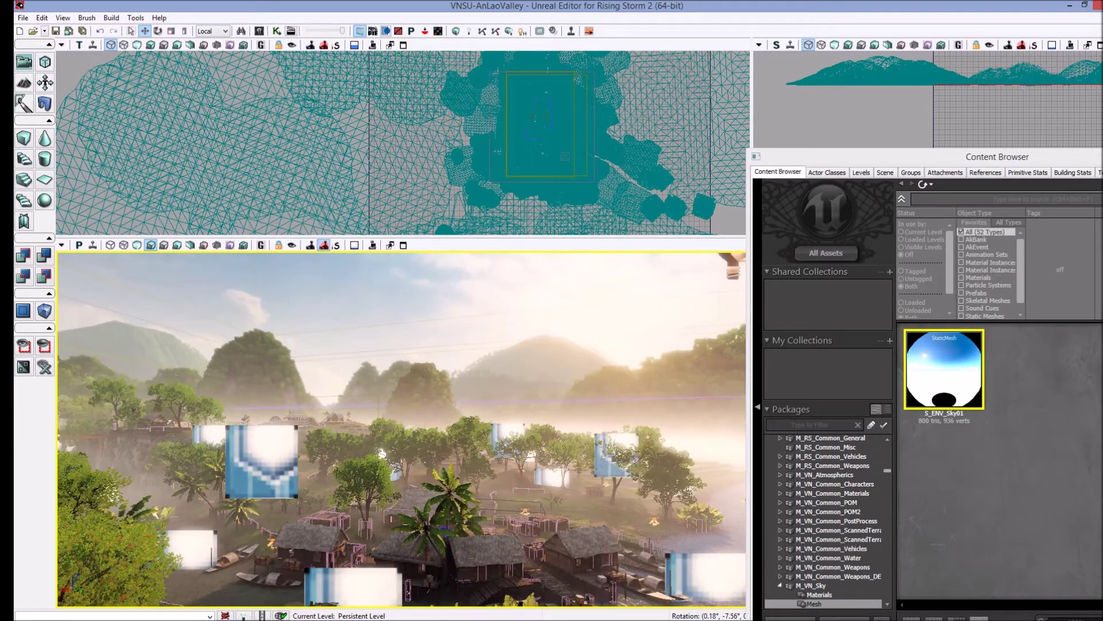
pyautogui.moveTo(543, 368); pyautogui.dragTo(540, 364, button='right')
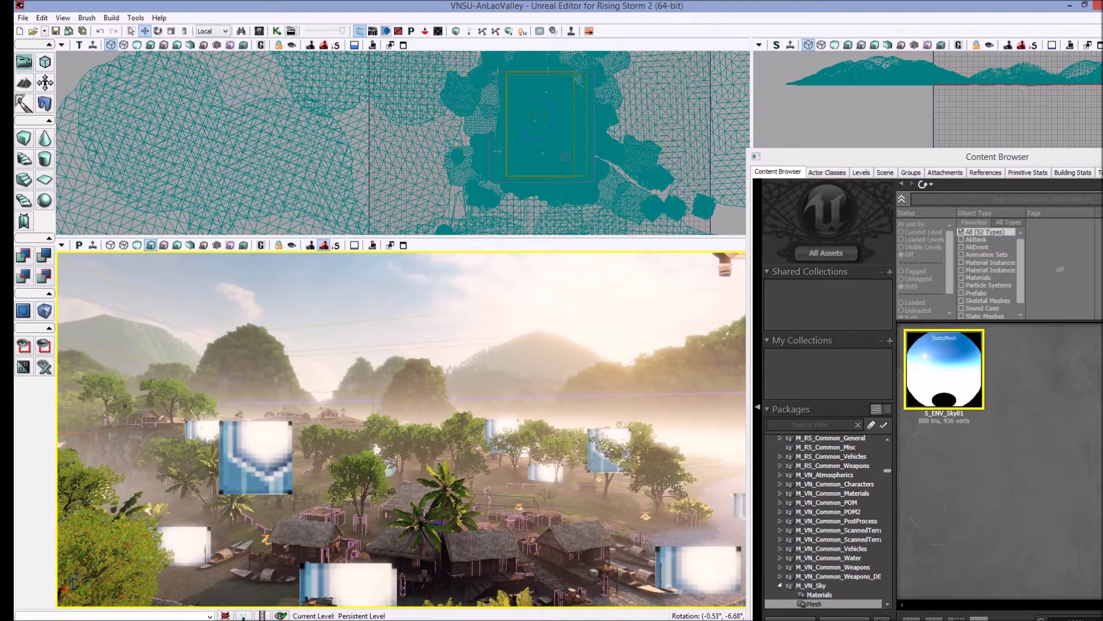
pyautogui.moveTo(484, 444); pyautogui.dragTo(506, 431, button='right')
pyautogui.moveTo(609, 436); pyautogui.dragTo(571, 436, button='right')
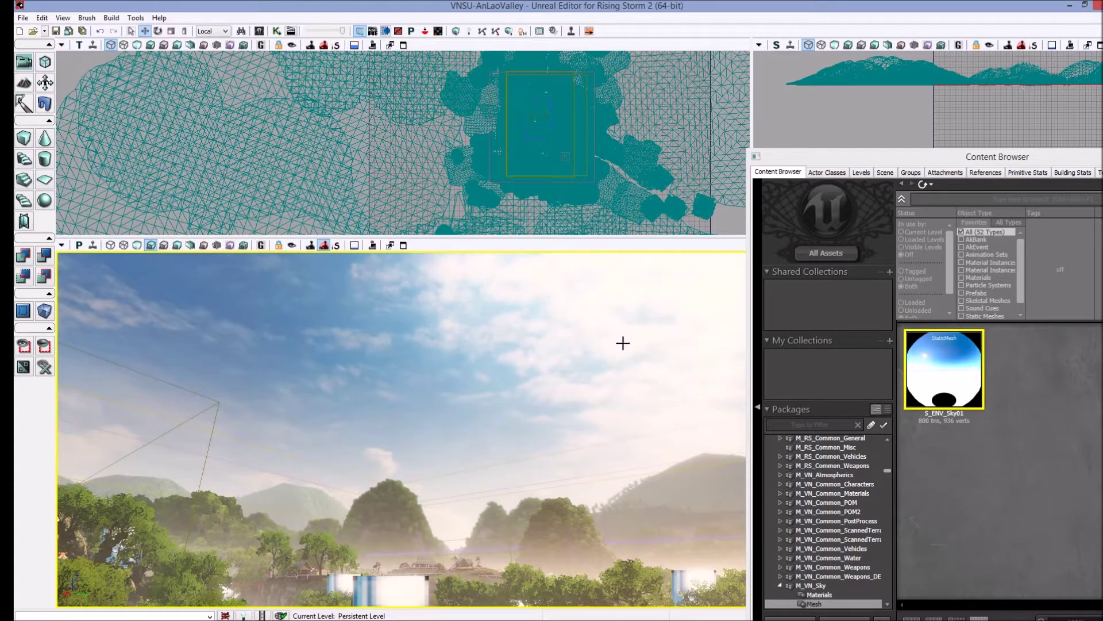
# Select the sky dome in the level and find its static mesh in the Content Browser.
pyautogui.moveTo(953, 374)
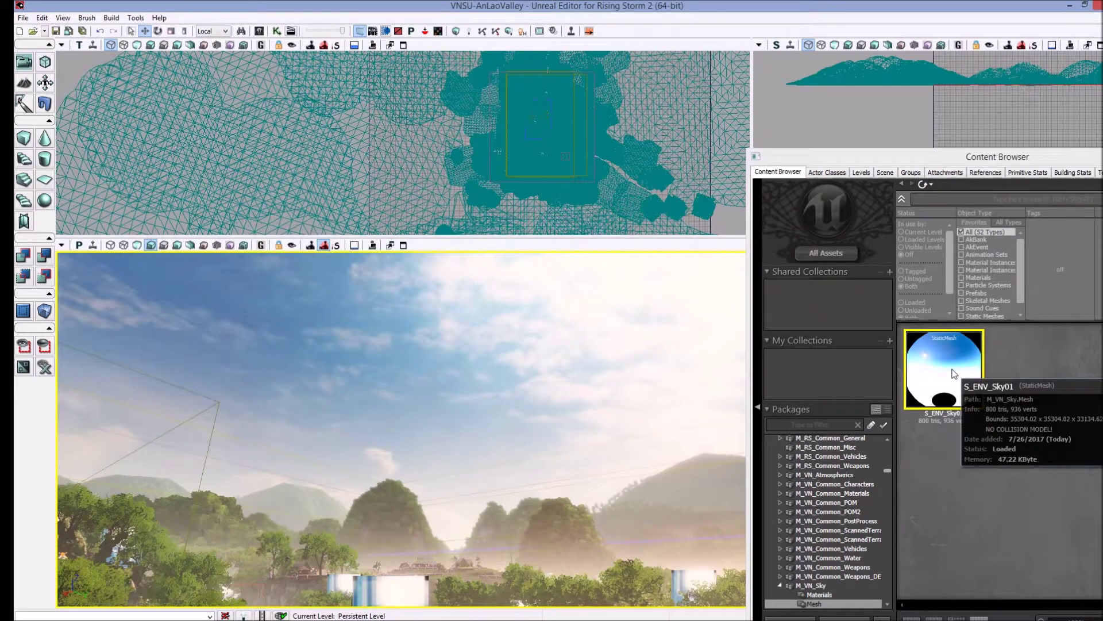
pyautogui.moveTo(952, 373); pyautogui.dragTo(408, 360)
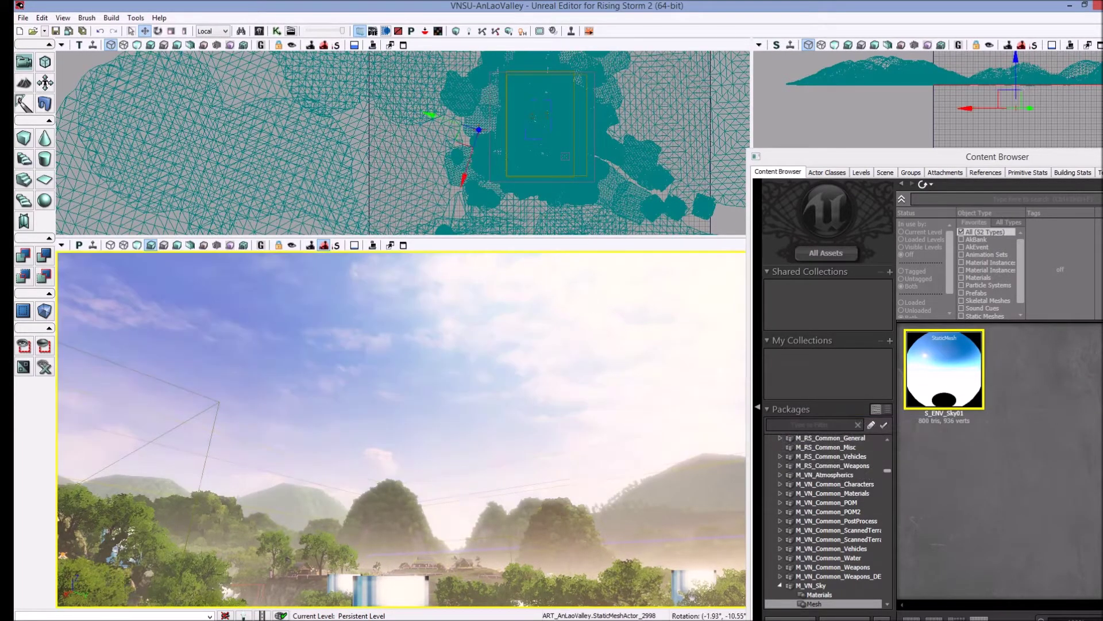
pyautogui.moveTo(499, 371)
pyautogui.mouseDown(button='right')
pyautogui.moveTo(448, 396)
pyautogui.moveTo(499, 372)
pyautogui.mouseUp(button='right')
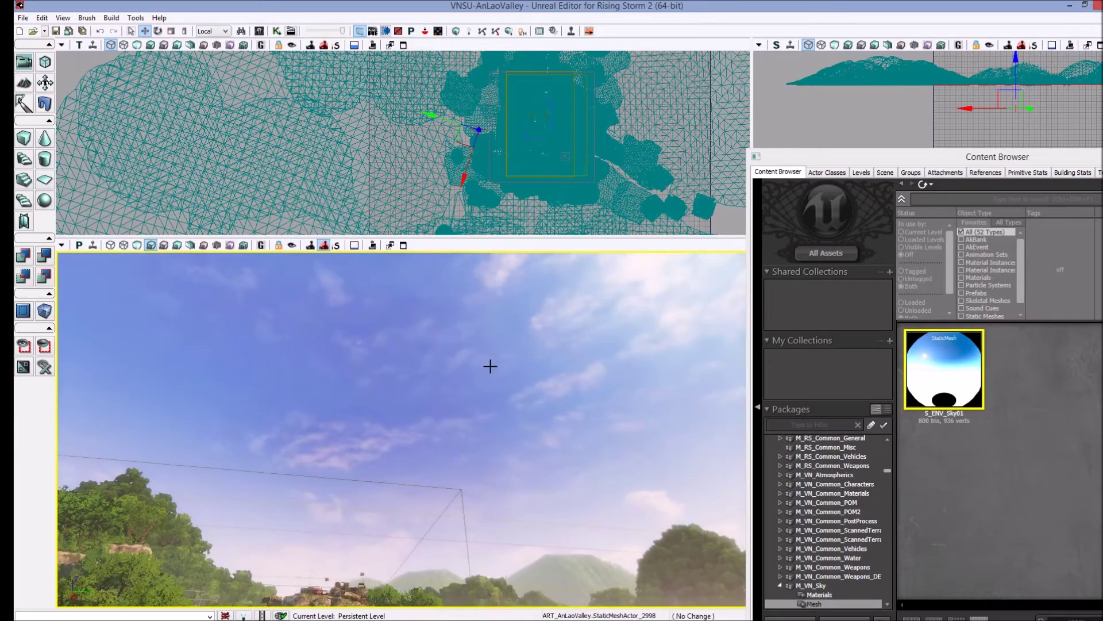
pyautogui.rightClick(491, 366)
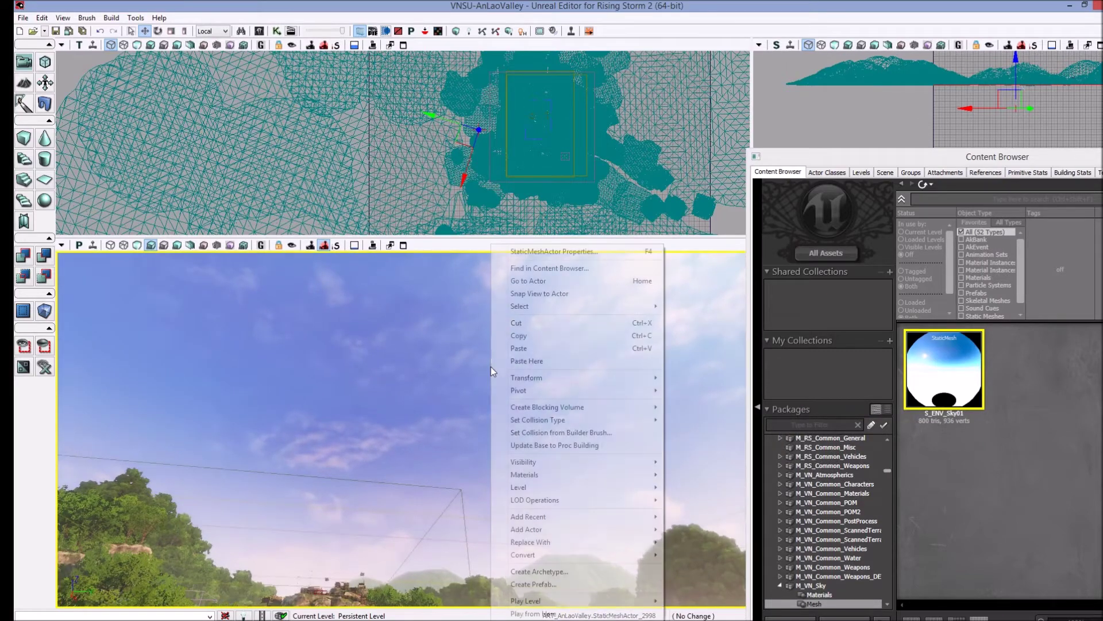
pyautogui.click(582, 269)
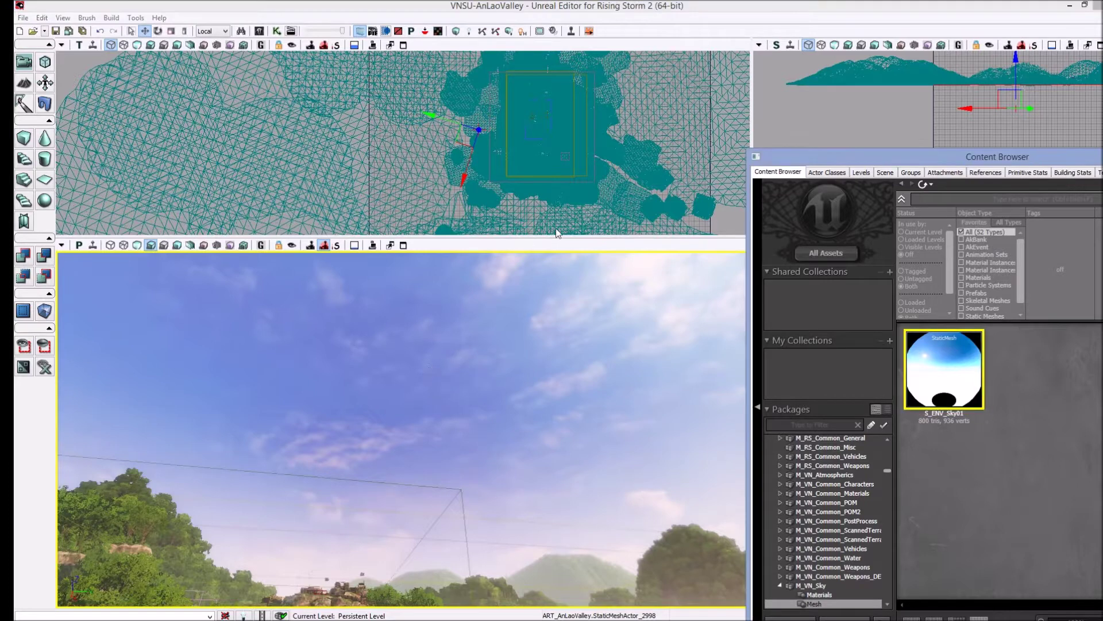
# Open the S_ENV_Sky01 mesh in the Static Mesh Editor and examine the dome from several angles.
pyautogui.moveTo(533, 359); pyautogui.dragTo(590, 350, button='right')
pyautogui.moveTo(448, 383); pyautogui.dragTo(496, 424, button='right')
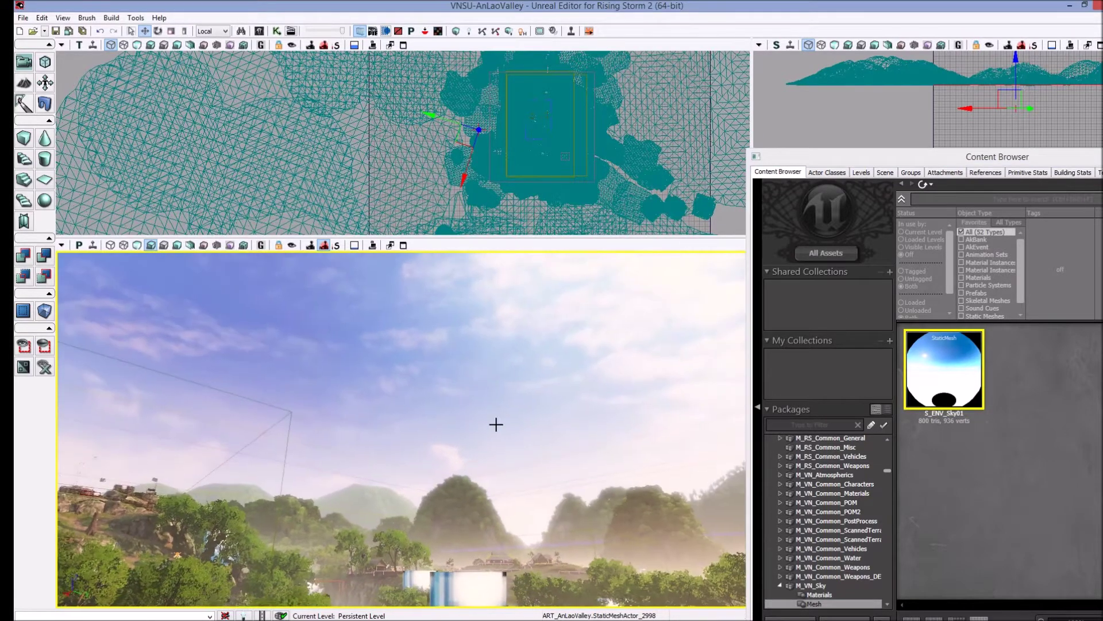
pyautogui.moveTo(574, 370); pyautogui.dragTo(404, 361, button='right')
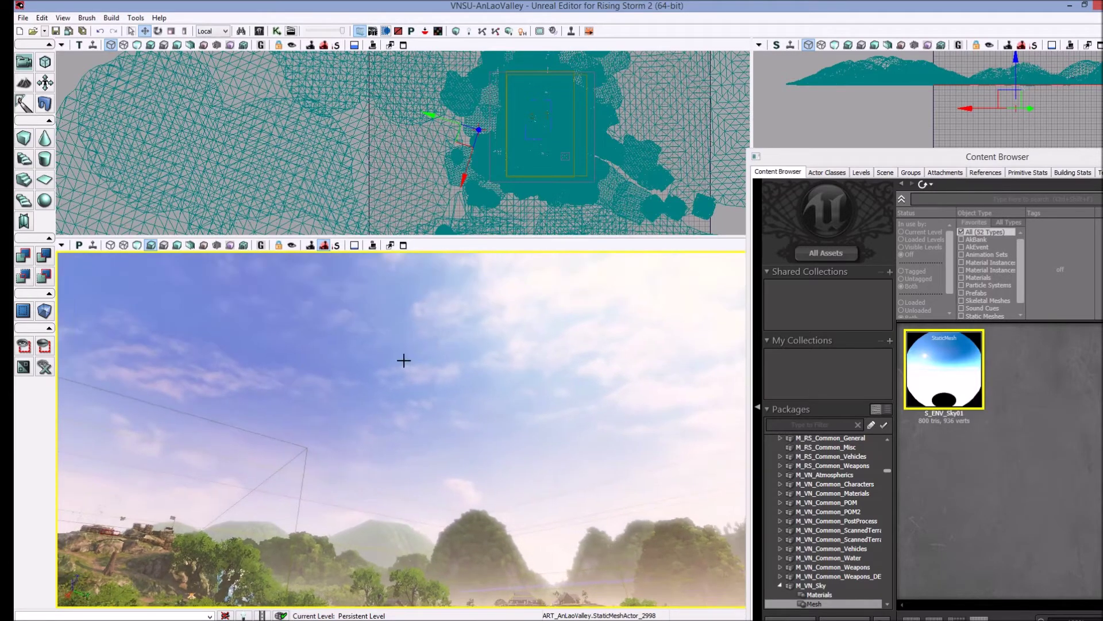
pyautogui.doubleClick(870, 158)
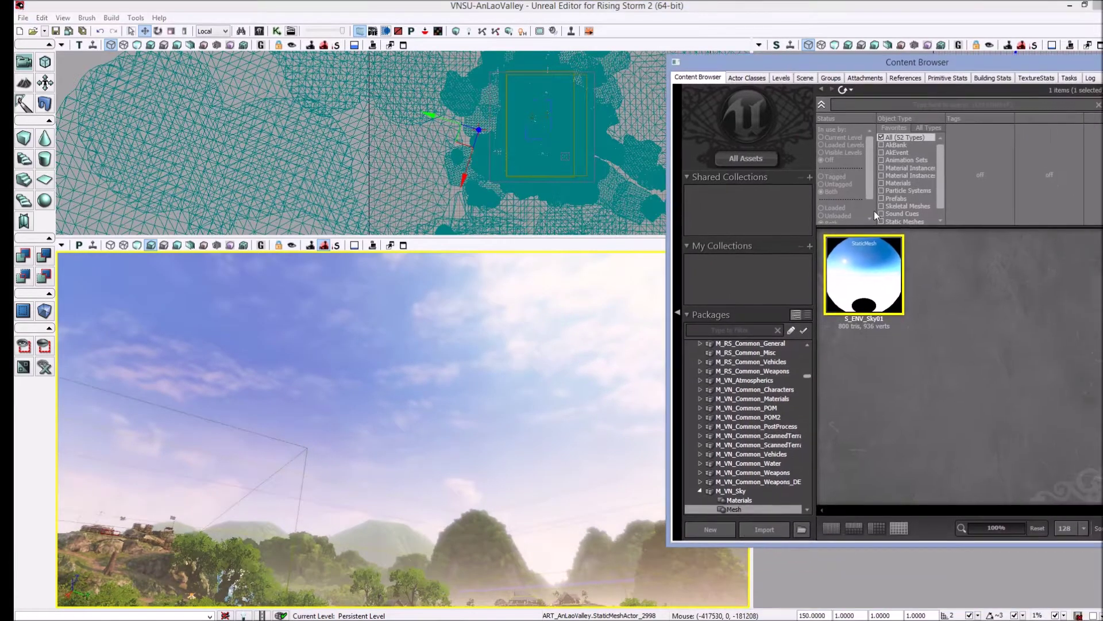
pyautogui.moveTo(875, 282)
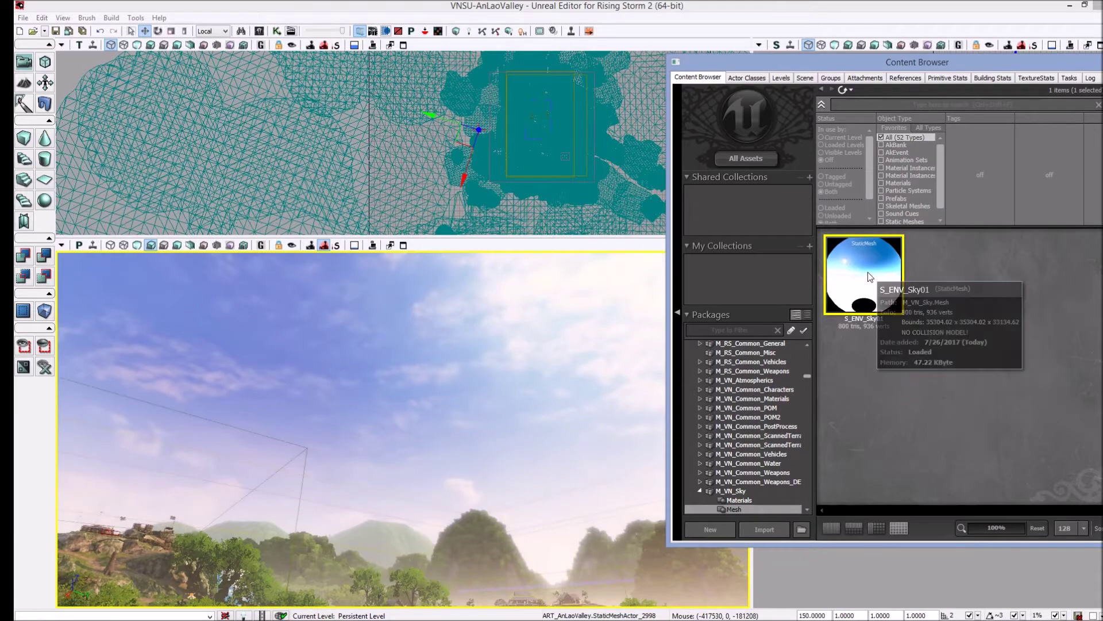
pyautogui.doubleClick(868, 271)
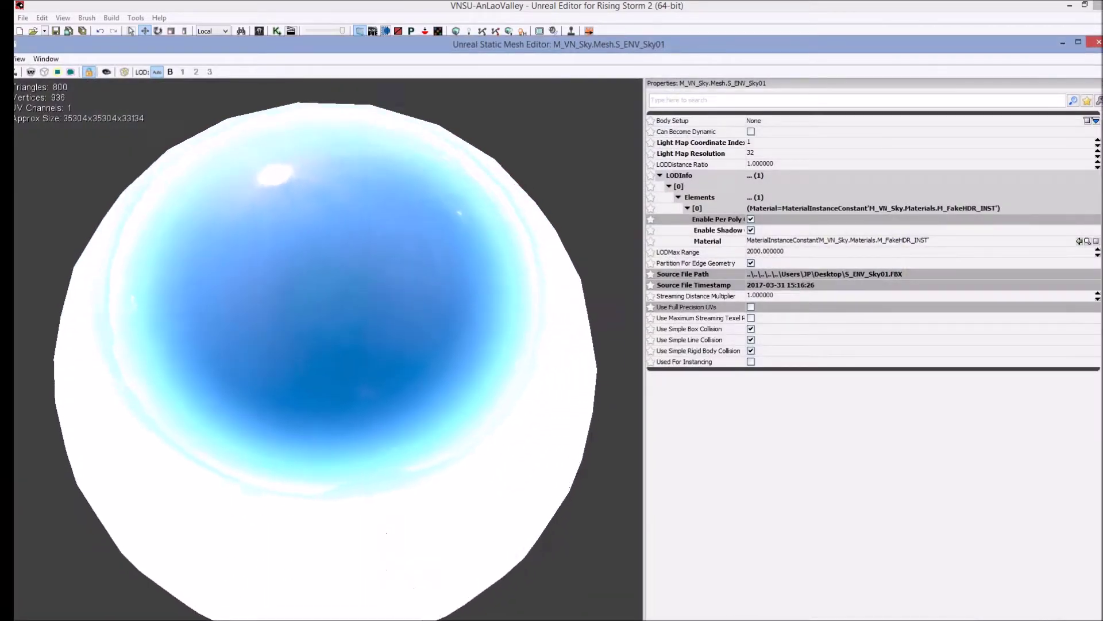
pyautogui.moveTo(327, 322); pyautogui.dragTo(293, 411)
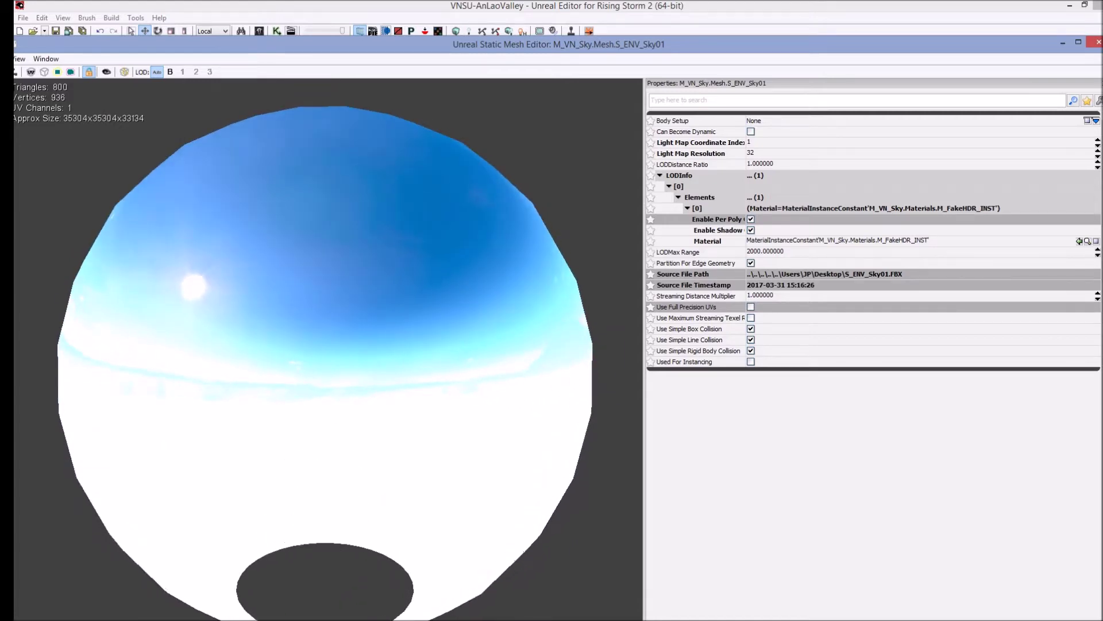
pyautogui.moveTo(445, 339)
pyautogui.mouseDown()
pyautogui.moveTo(445, 275)
pyautogui.moveTo(446, 339)
pyautogui.mouseUp()
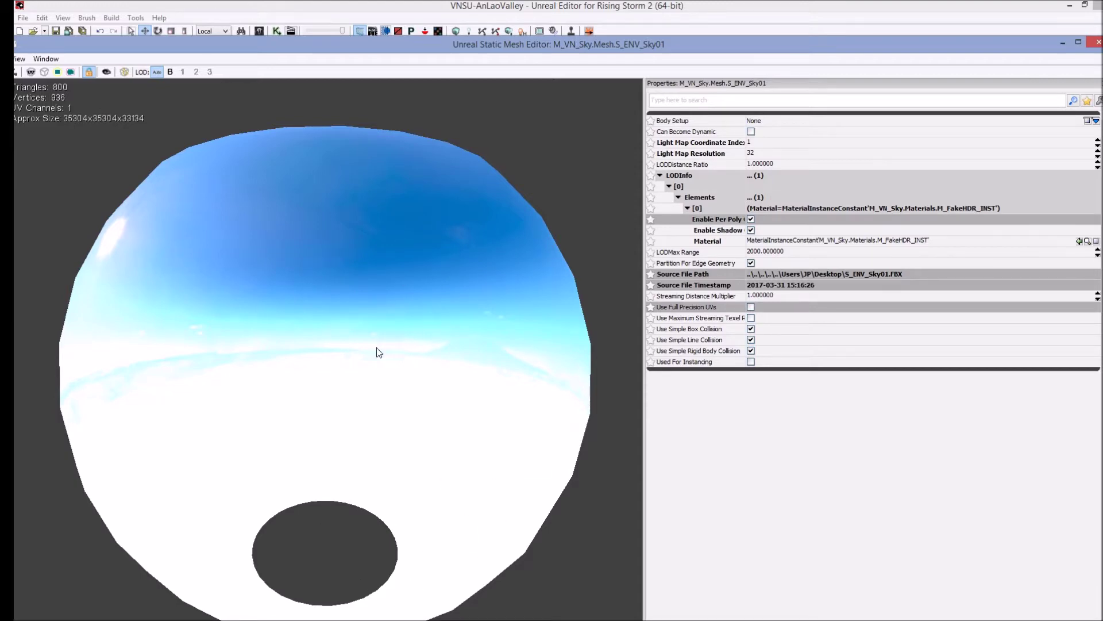
pyautogui.moveTo(378, 352); pyautogui.dragTo(379, 352)
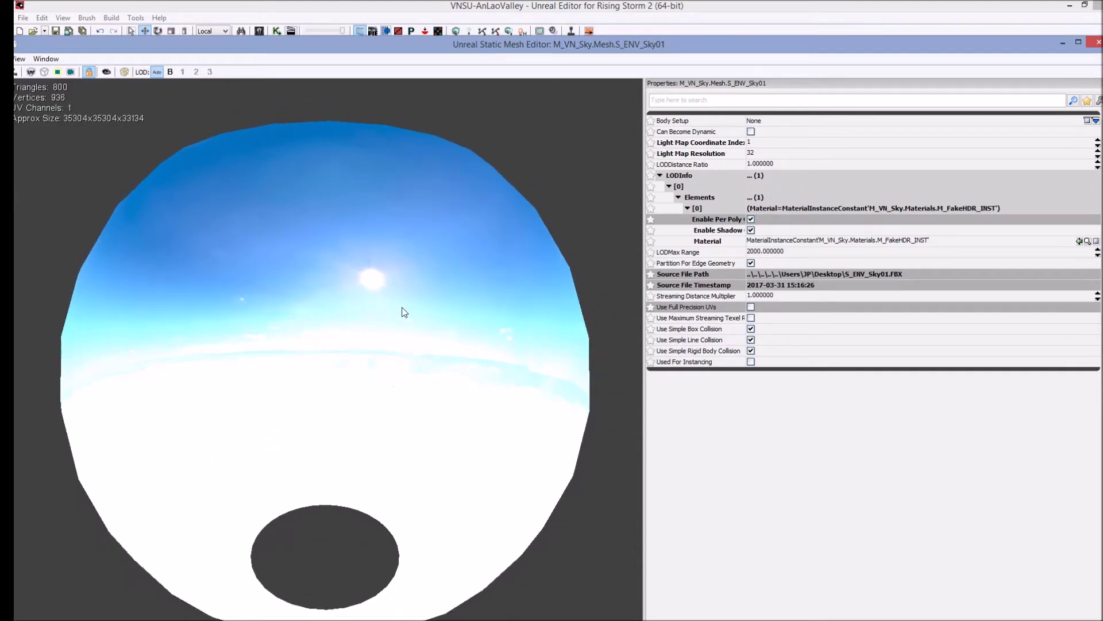
# Locate the sky mesh's assigned material M_FakeHDR_INST in the Content Browser and trace the instance to its texture.
pyautogui.click(1086, 242)
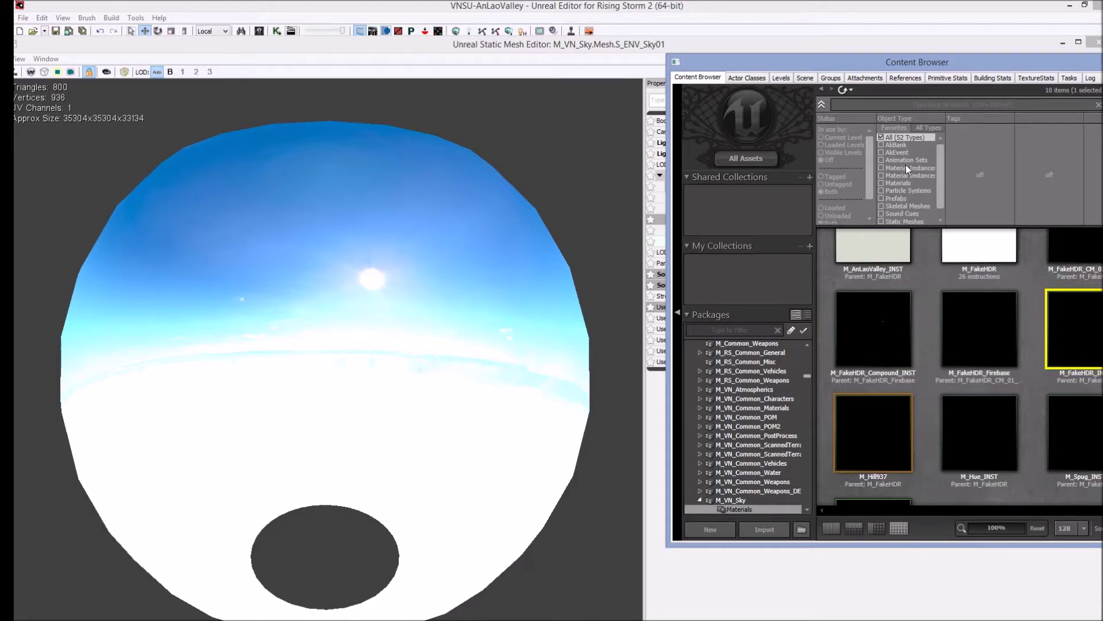
pyautogui.doubleClick(1036, 41)
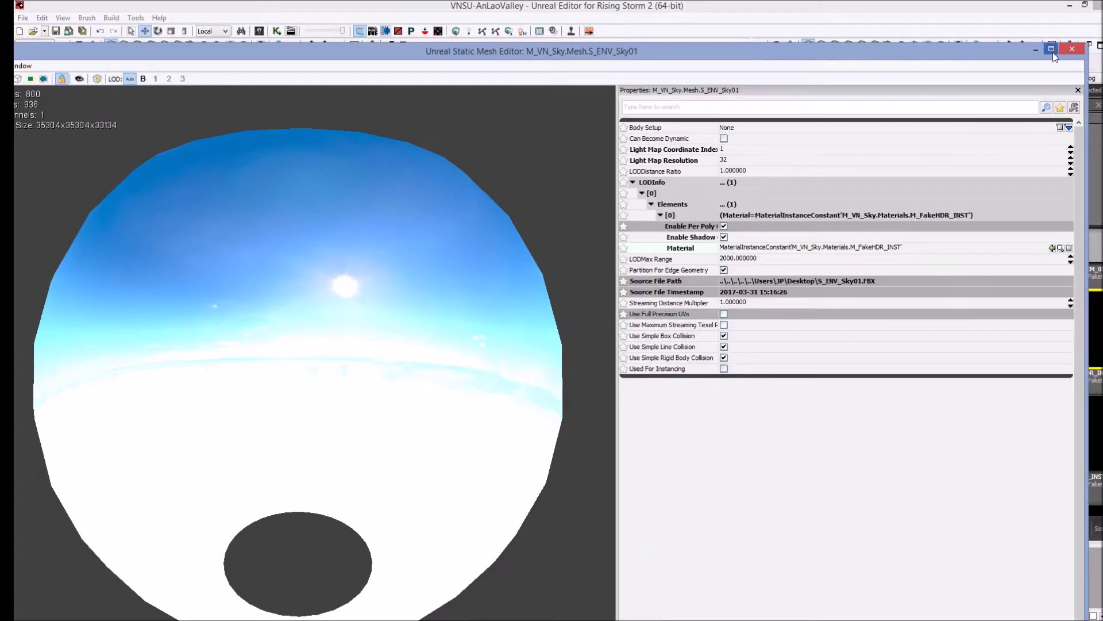
pyautogui.click(1093, 67)
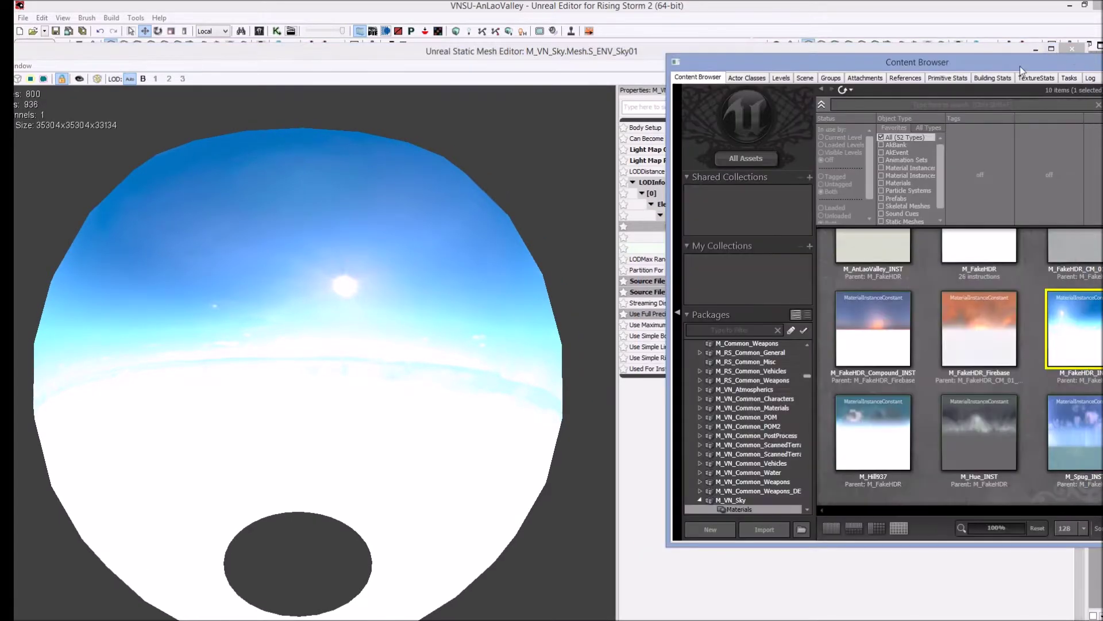
pyautogui.moveTo(1019, 67); pyautogui.dragTo(985, 44)
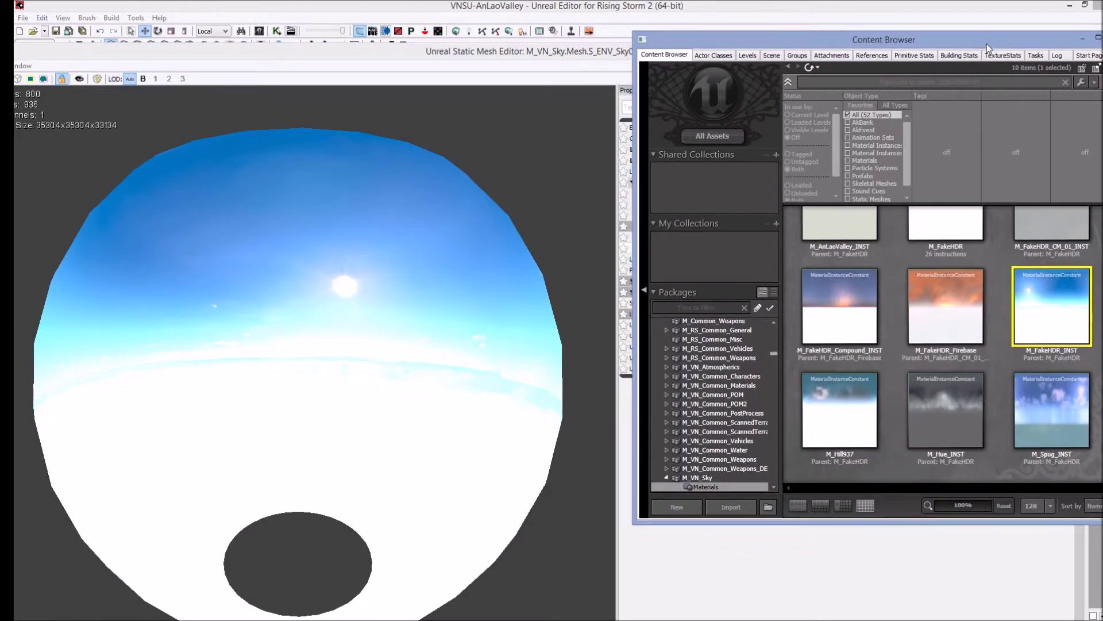
pyautogui.moveTo(988, 44)
pyautogui.mouseDown()
pyautogui.moveTo(992, 53)
pyautogui.moveTo(978, 51)
pyautogui.mouseUp()
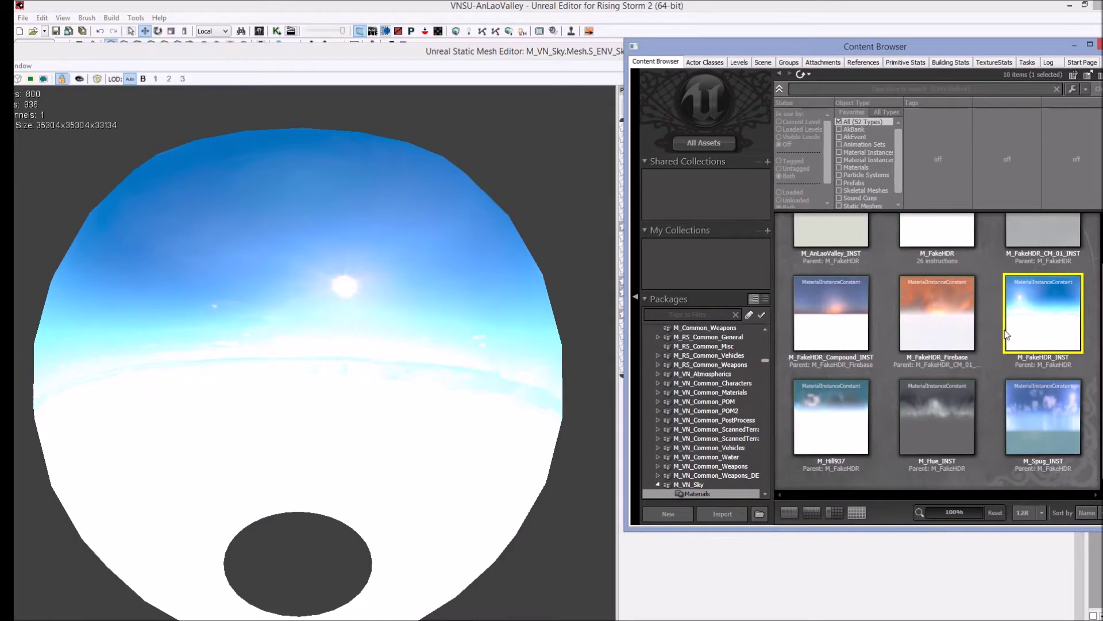
pyautogui.doubleClick(1043, 309)
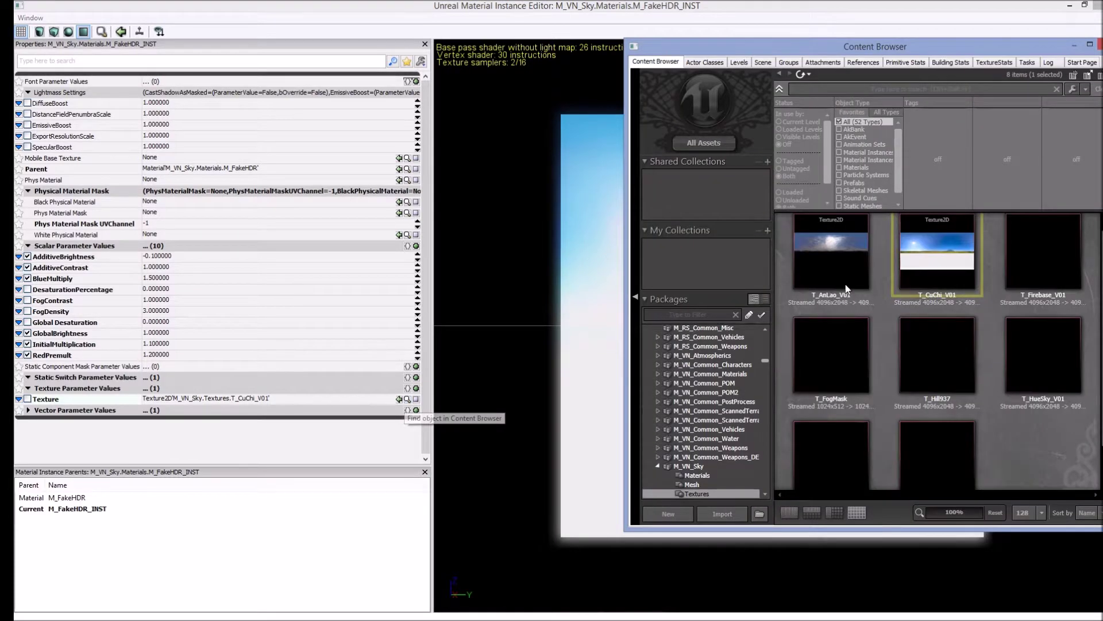
# Open the T_AnLao_V01 sky texture's properties, examine its image, and return to the Content Browser.
pyautogui.click(863, 252)
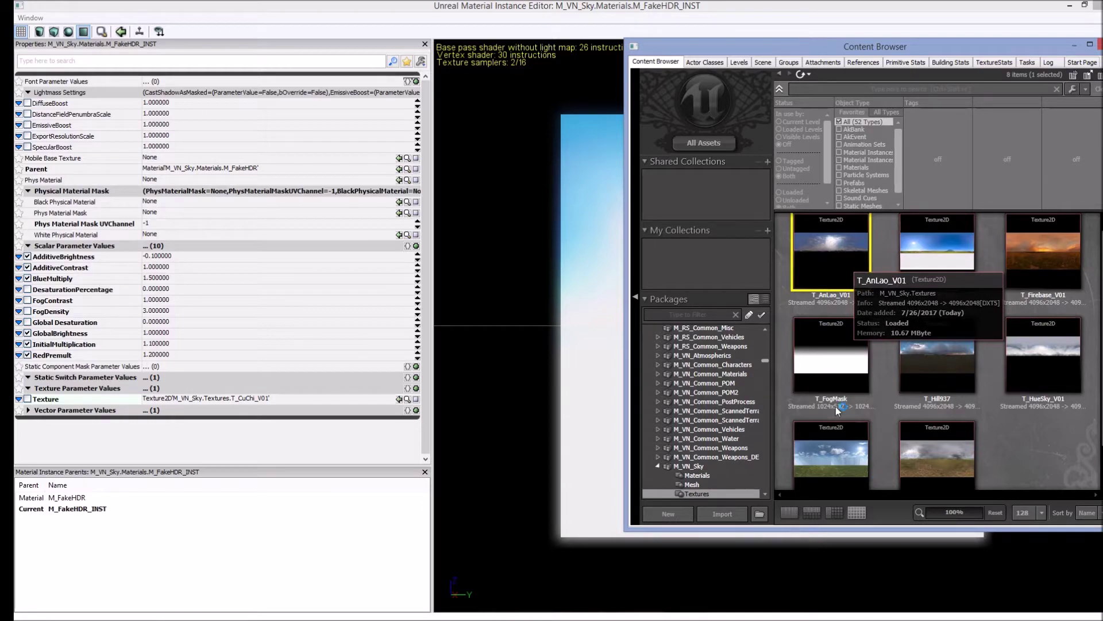
pyautogui.click(745, 5)
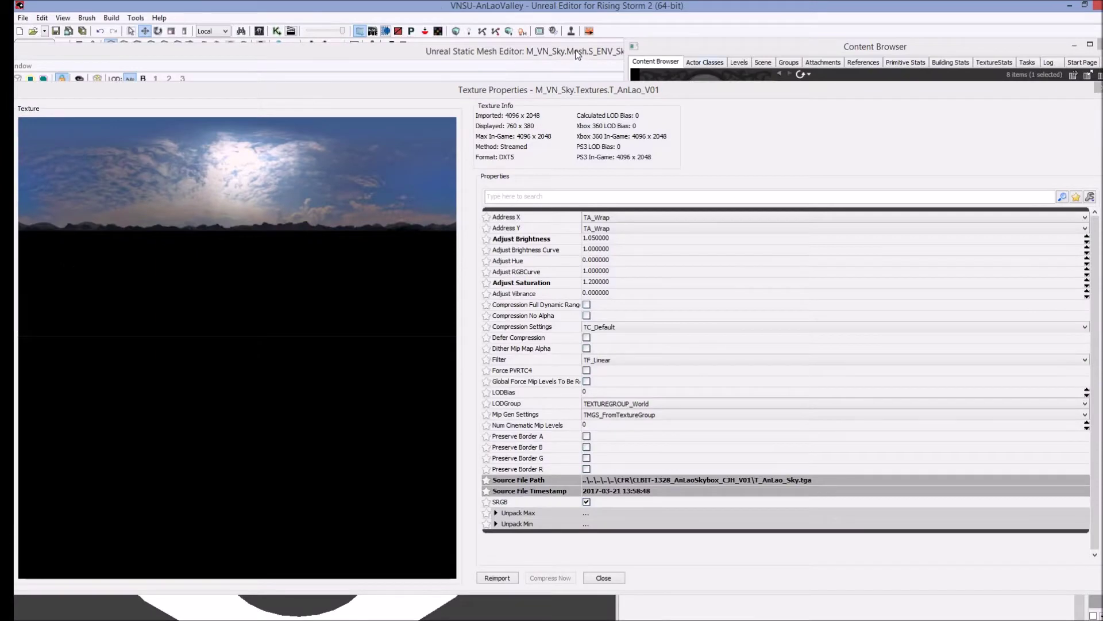
pyautogui.moveTo(577, 54); pyautogui.dragTo(754, 247)
pyautogui.moveTo(499, 92); pyautogui.dragTo(1029, 98)
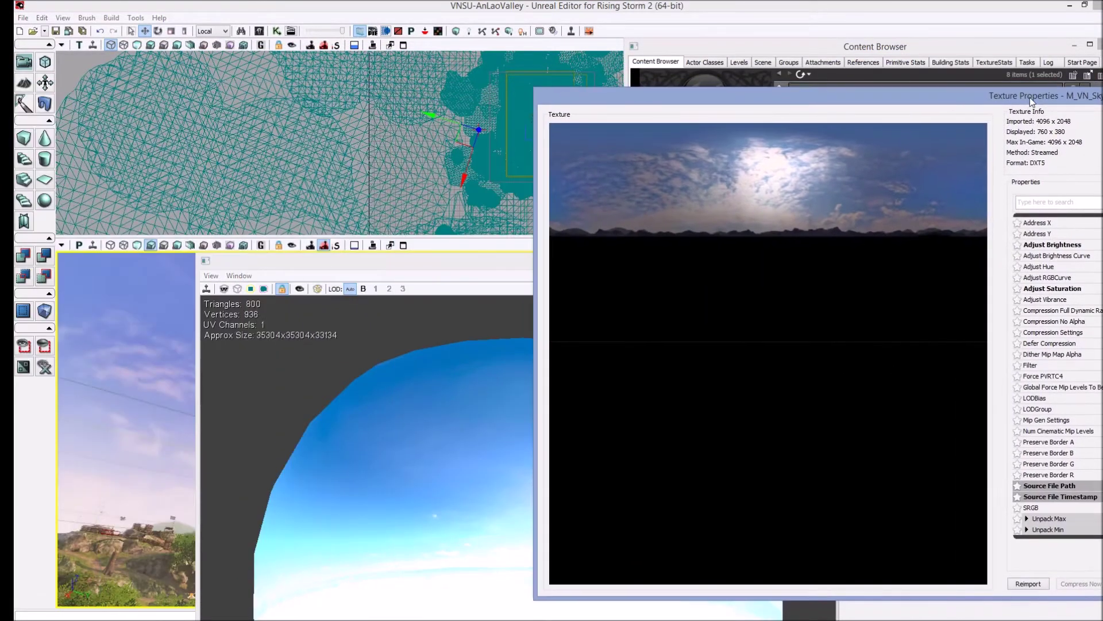
pyautogui.moveTo(655, 95); pyautogui.dragTo(1052, 201)
pyautogui.moveTo(488, 258); pyautogui.dragTo(664, 111)
pyautogui.moveTo(523, 113); pyautogui.dragTo(221, 269)
pyautogui.click(757, 58)
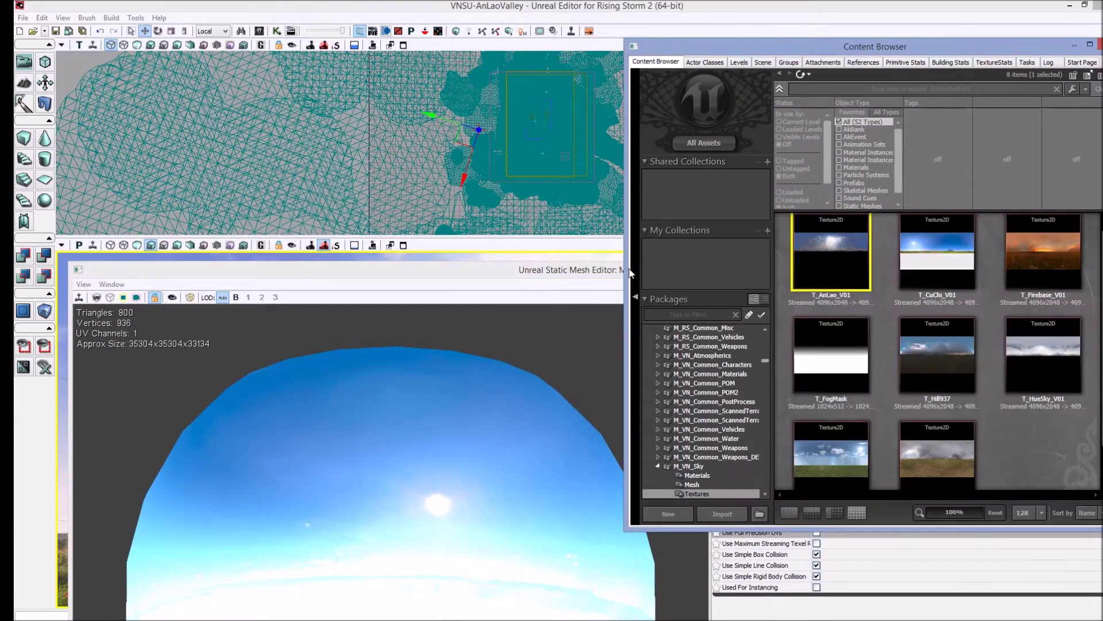
# Go back from the sky mesh's material slot to the sky materials and apply M_FakeHDR_CM_01_INST to the level's sky dome.
pyautogui.doubleClick(573, 274)
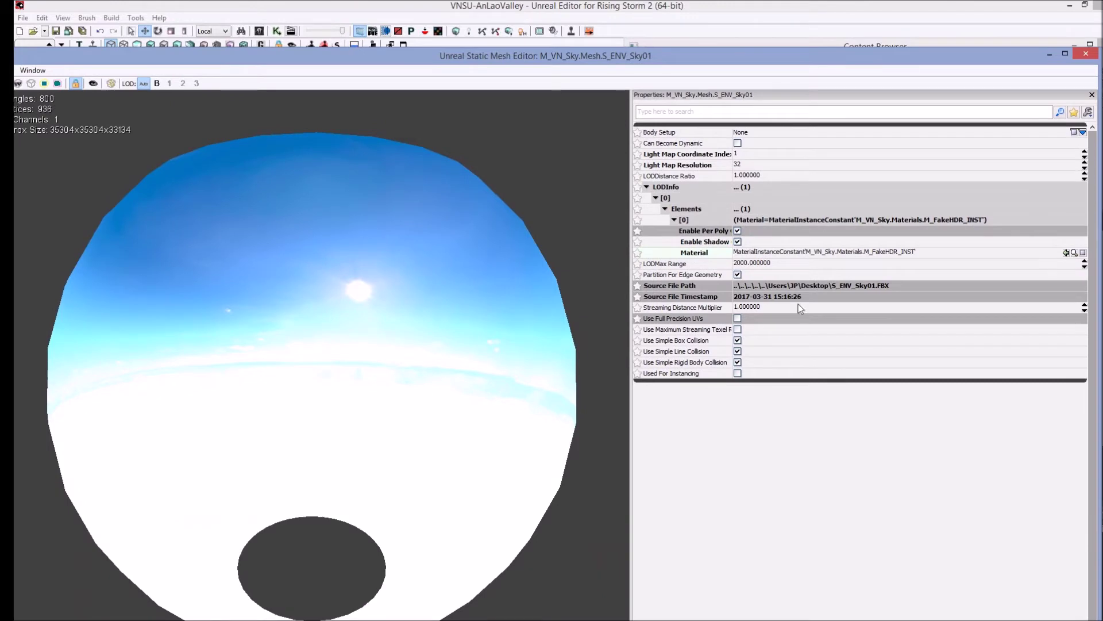
pyautogui.click(1074, 252)
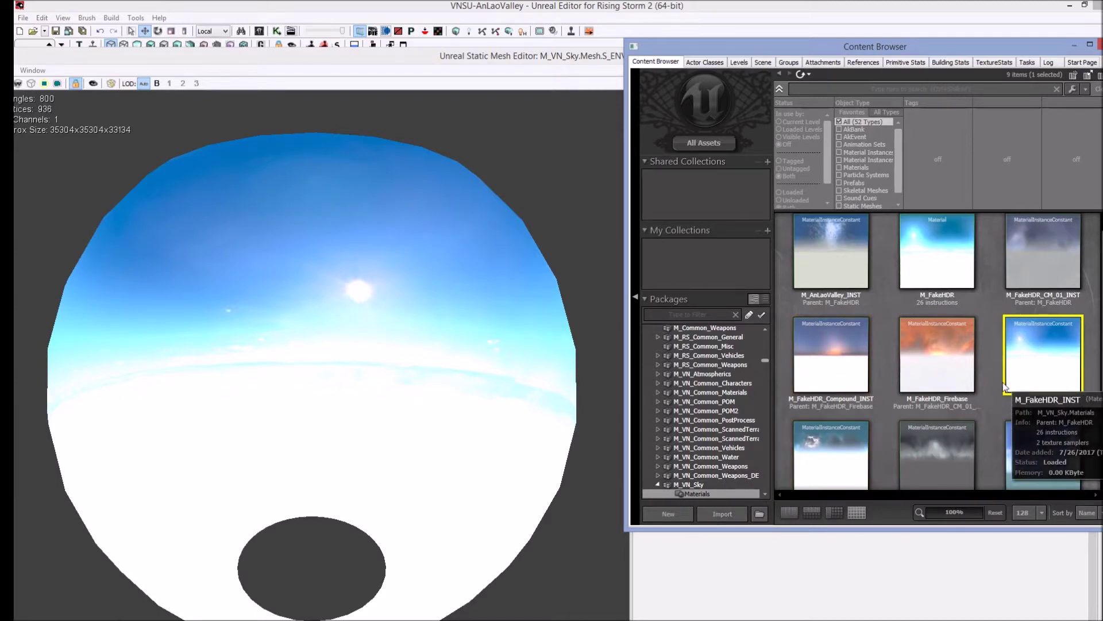
pyautogui.moveTo(598, 59); pyautogui.dragTo(554, 313)
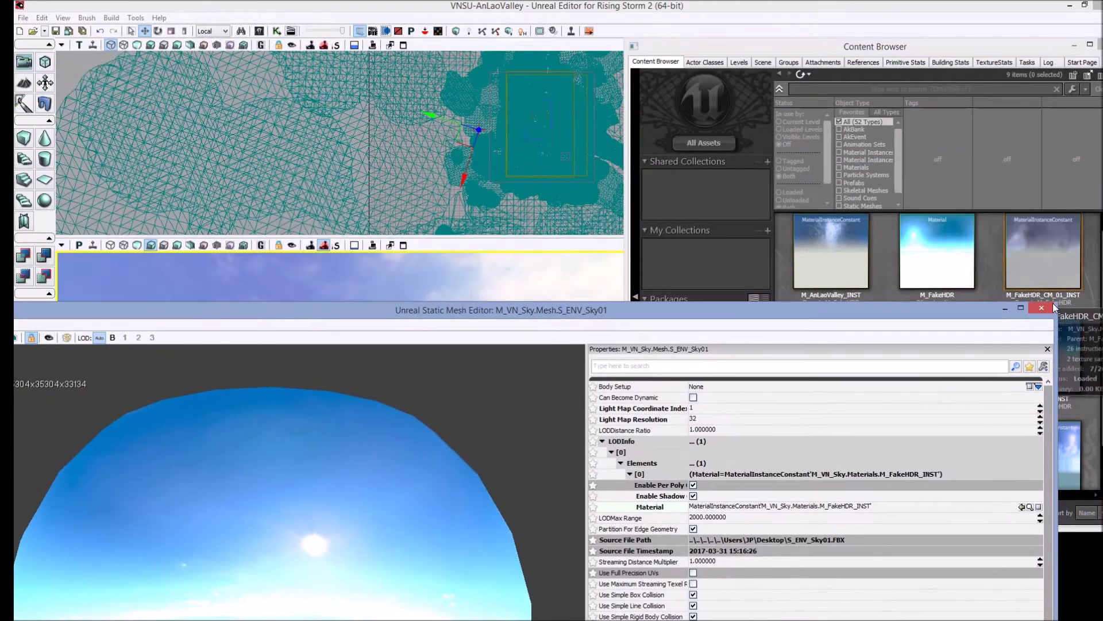
pyautogui.moveTo(1034, 280); pyautogui.dragTo(500, 466)
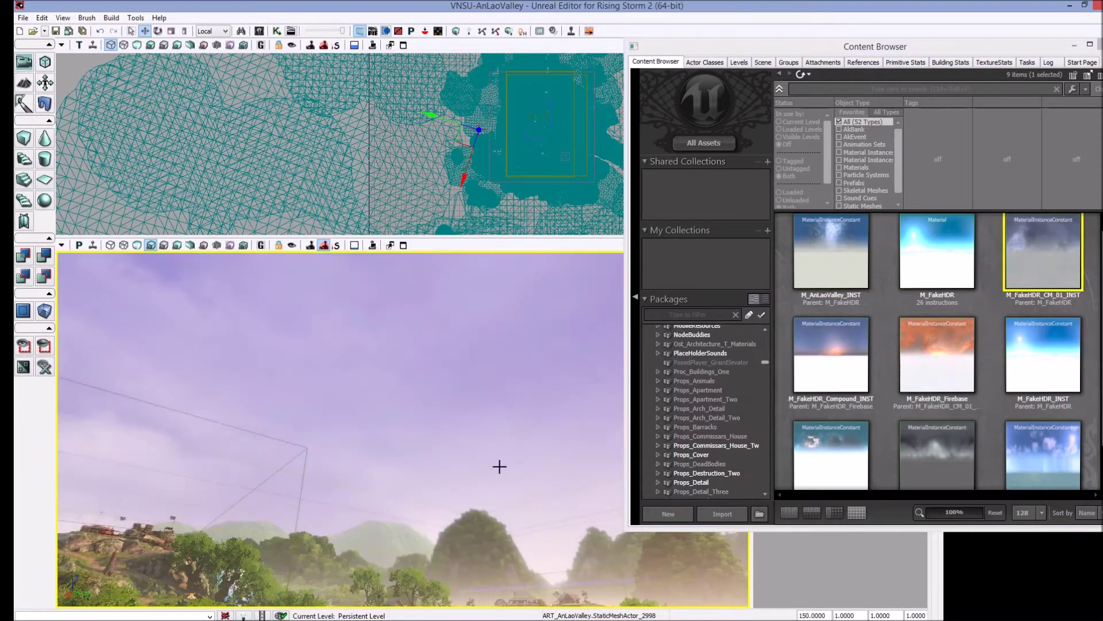
pyautogui.rightClick(485, 445)
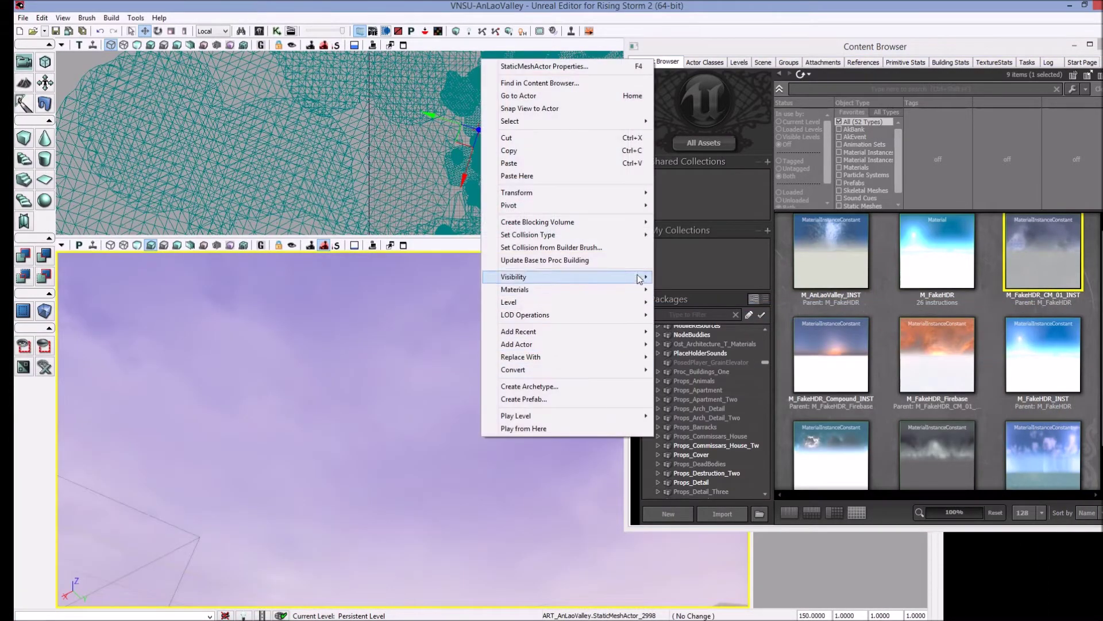
pyautogui.moveTo(631, 296)
pyautogui.click(456, 515)
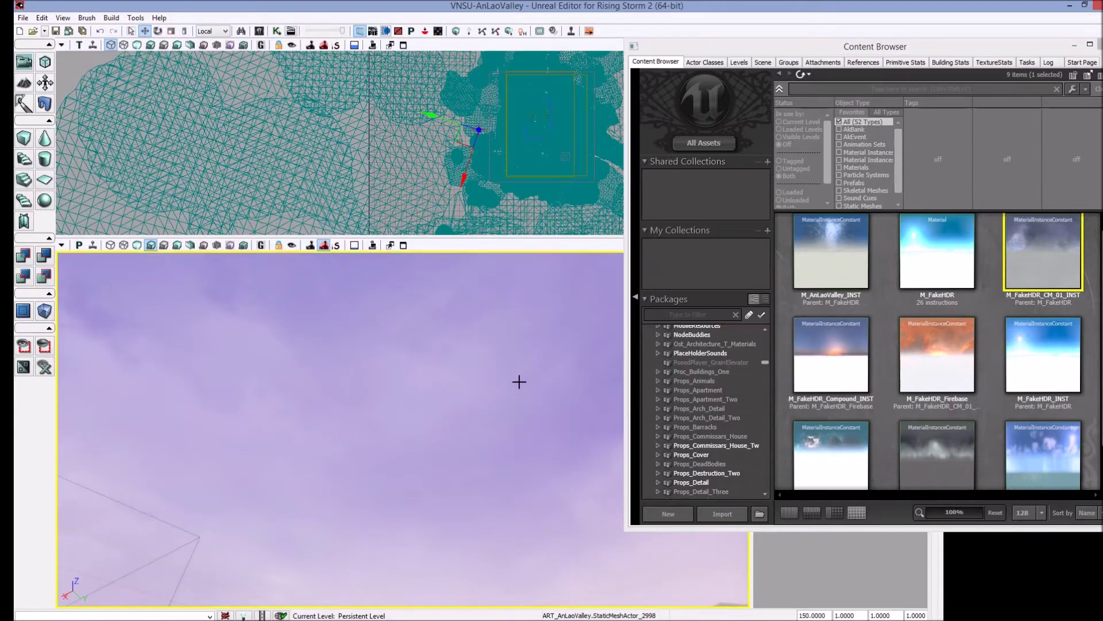
pyautogui.moveTo(519, 382); pyautogui.dragTo(393, 346, button='right')
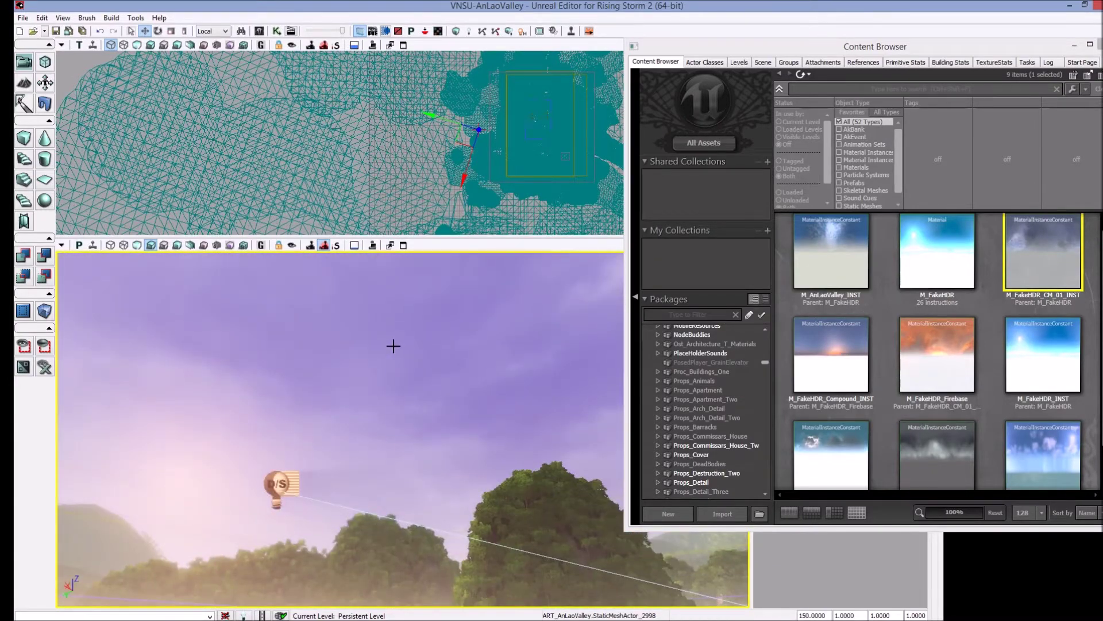
# Look around the level's sky from several angles and bring the T_AnLao_V01 texture properties back into view.
pyautogui.keyDown('ctrl'); pyautogui.click(532, 339); pyautogui.keyUp('ctrl')
pyautogui.moveTo(520, 352); pyautogui.dragTo(969, 397, button='right')
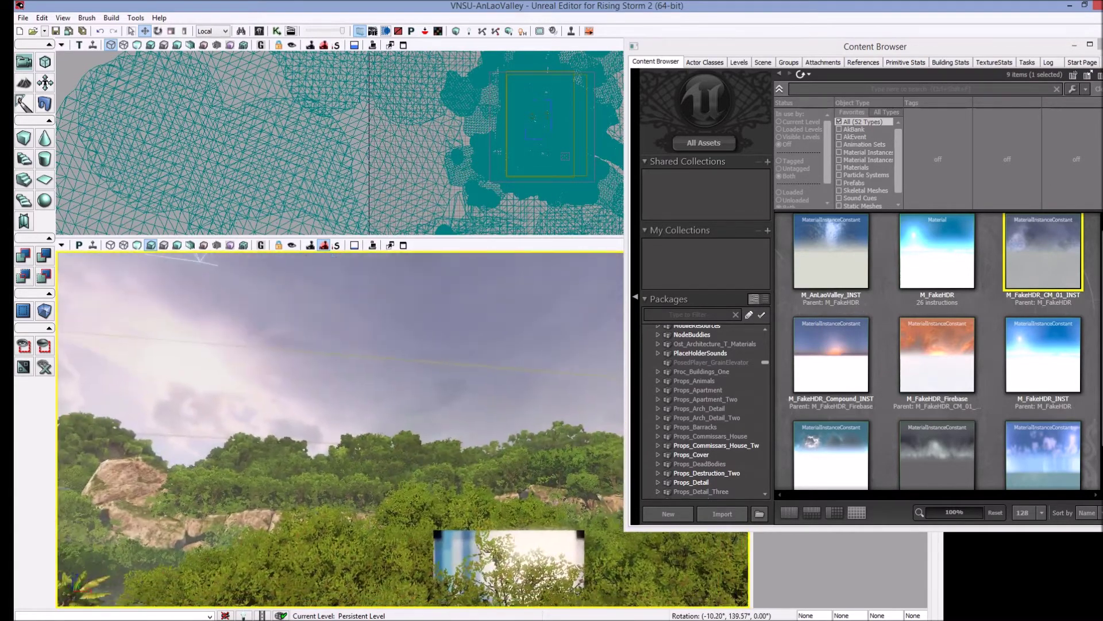
pyautogui.moveTo(557, 394); pyautogui.dragTo(549, 405, button='right')
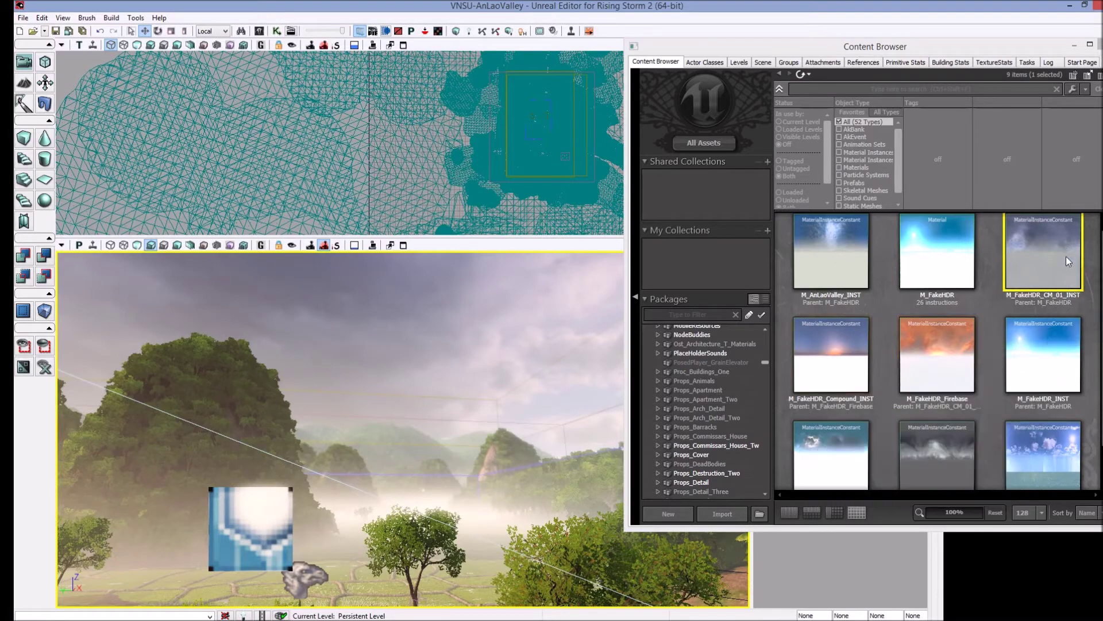
pyautogui.click(961, 574)
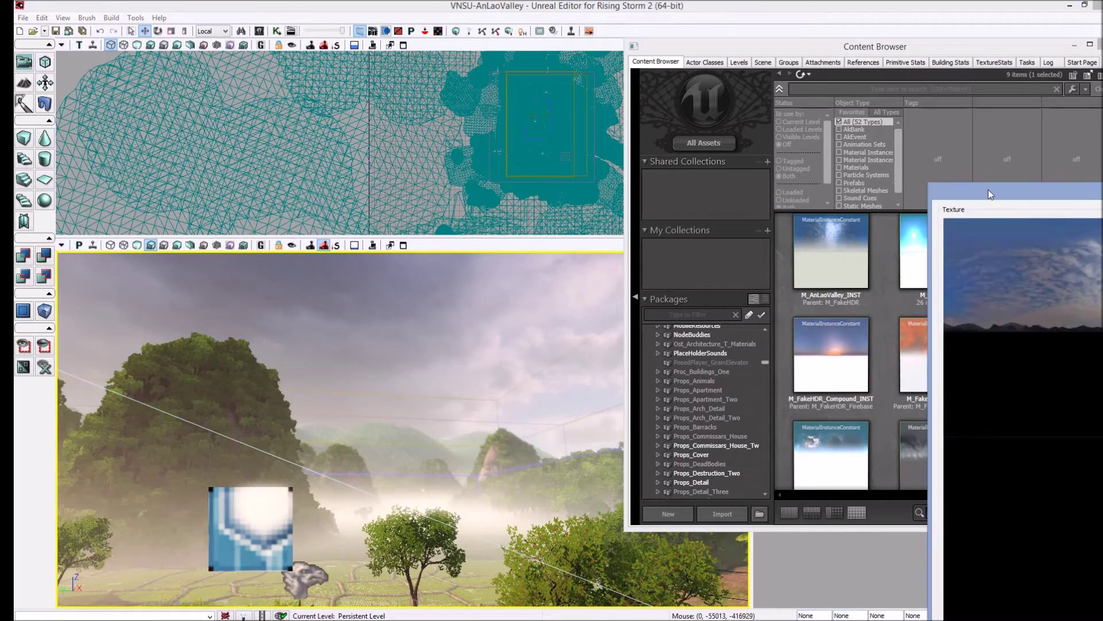
pyautogui.moveTo(988, 189); pyautogui.dragTo(334, 104)
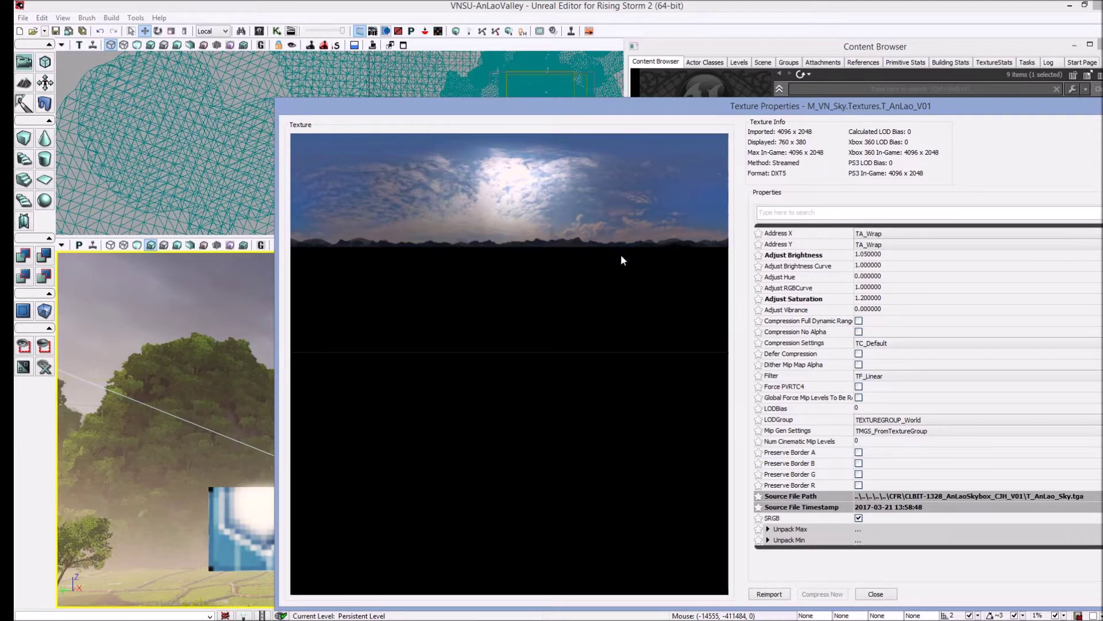
# Switch to Photoshop and check the image size of T_AnLao_V01.tga without changing it.
pyautogui.moveTo(943, 619)
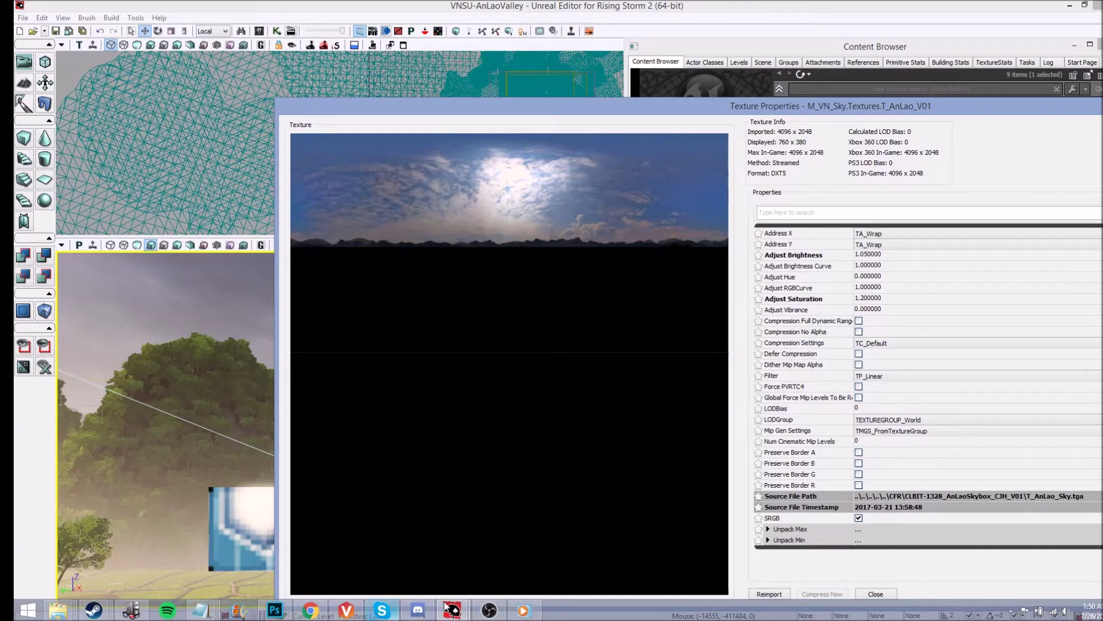
pyautogui.click(274, 610)
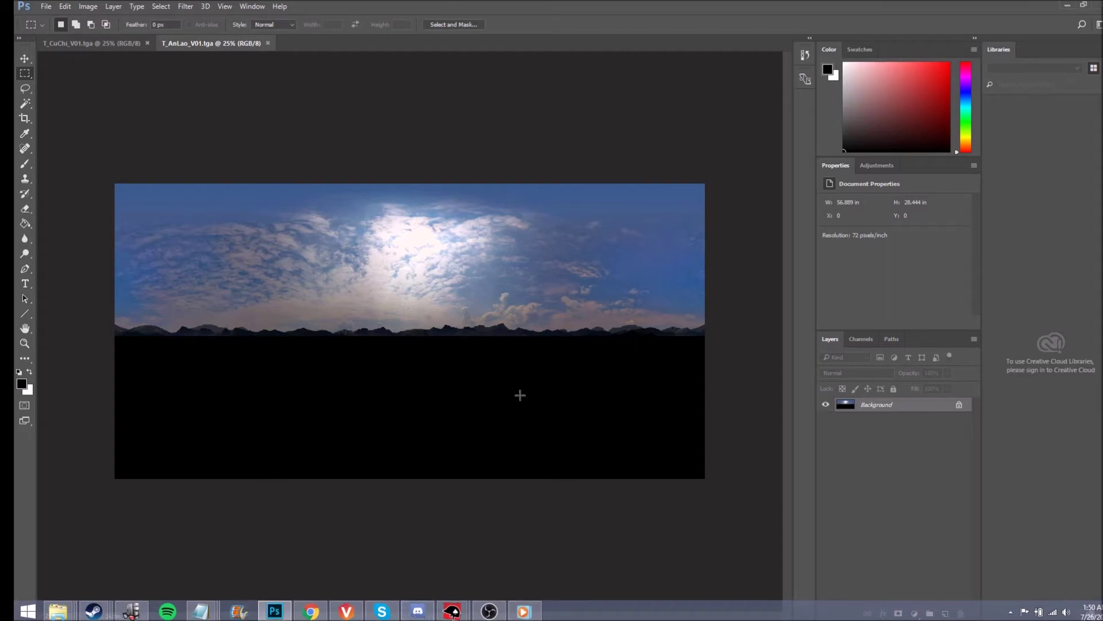
pyautogui.click(86, 7)
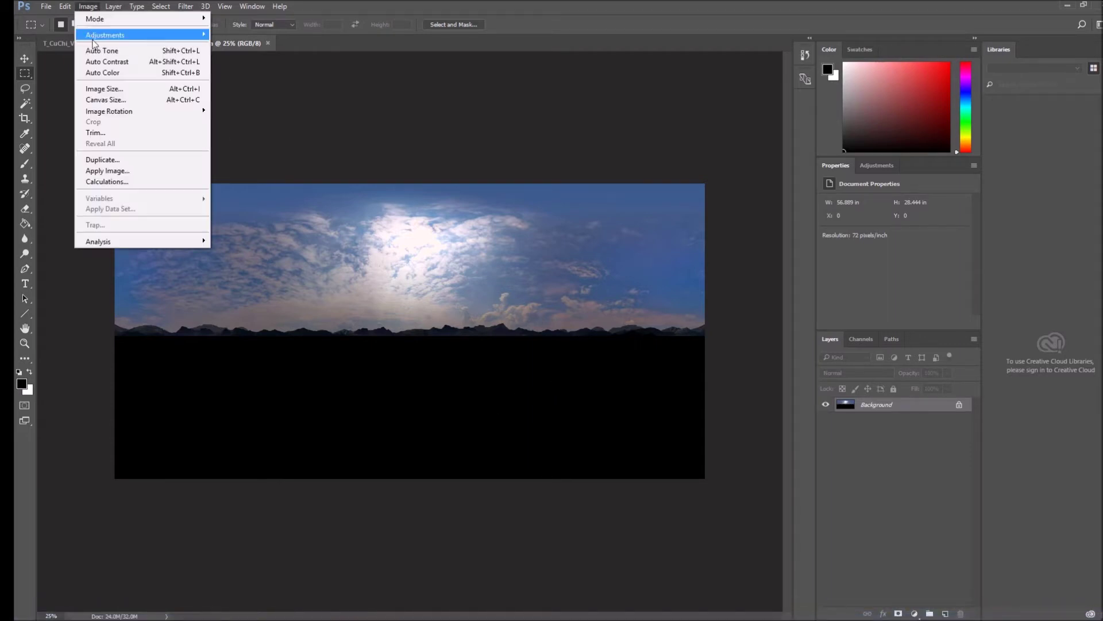
pyautogui.click(112, 90)
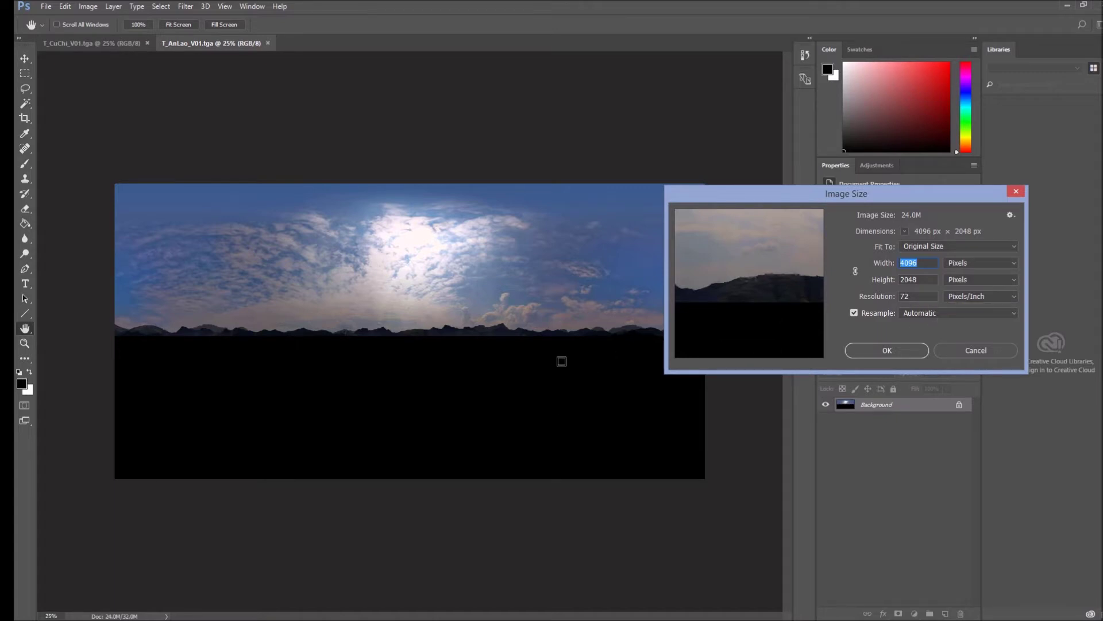
pyautogui.click(514, 136)
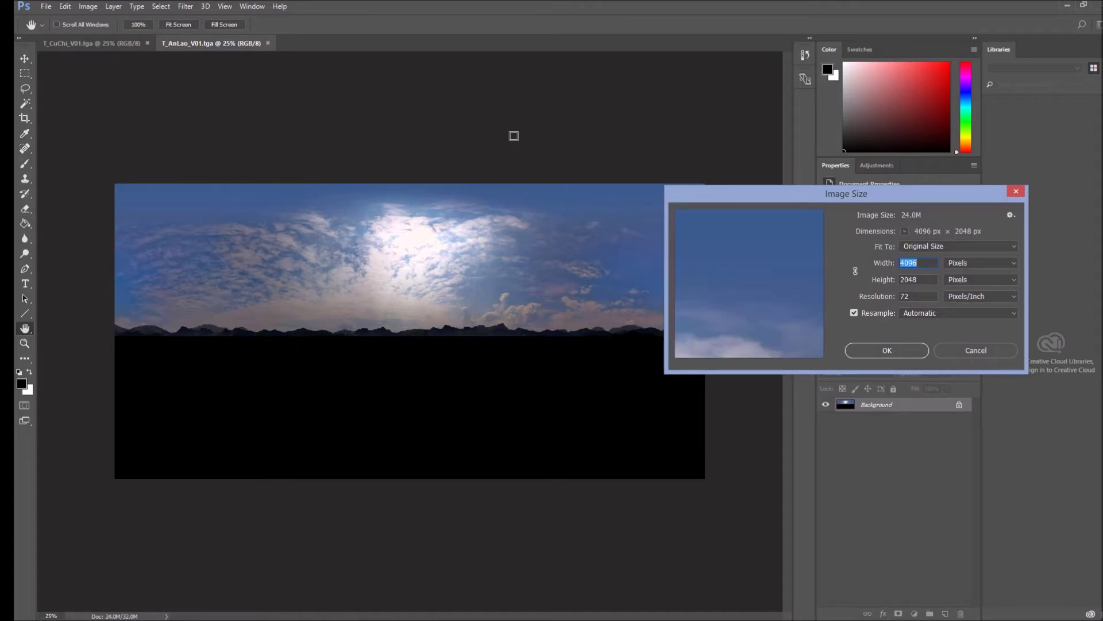
pyautogui.click(977, 350)
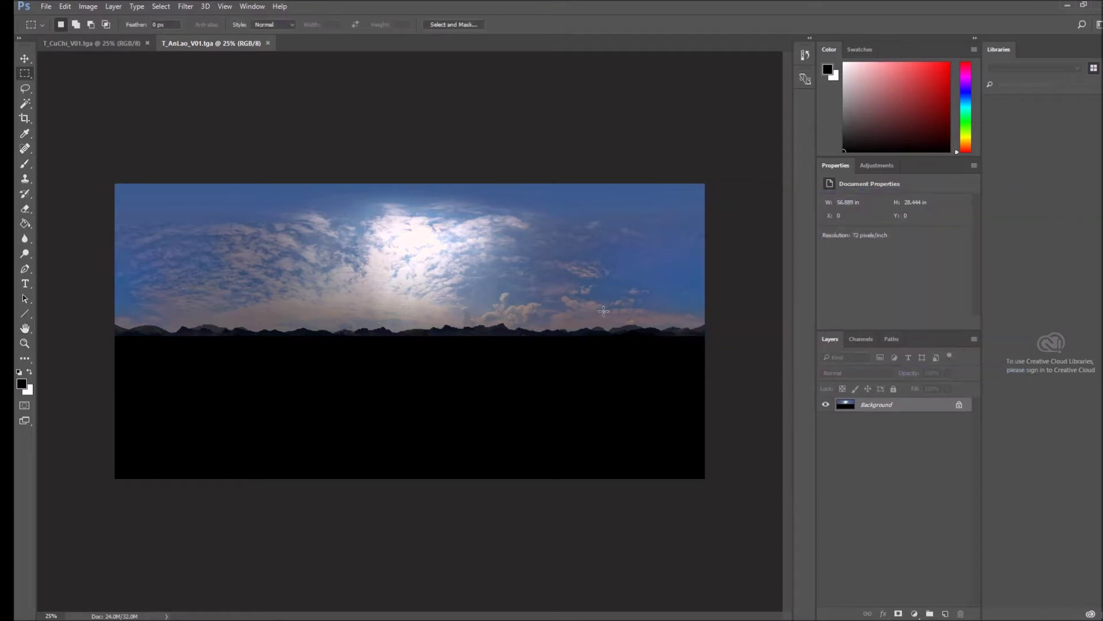
# View the Alpha 1 channel of T_AnLao_V01.tga on its own, restore the RGB view, and return to the layers.
pyautogui.click(861, 338)
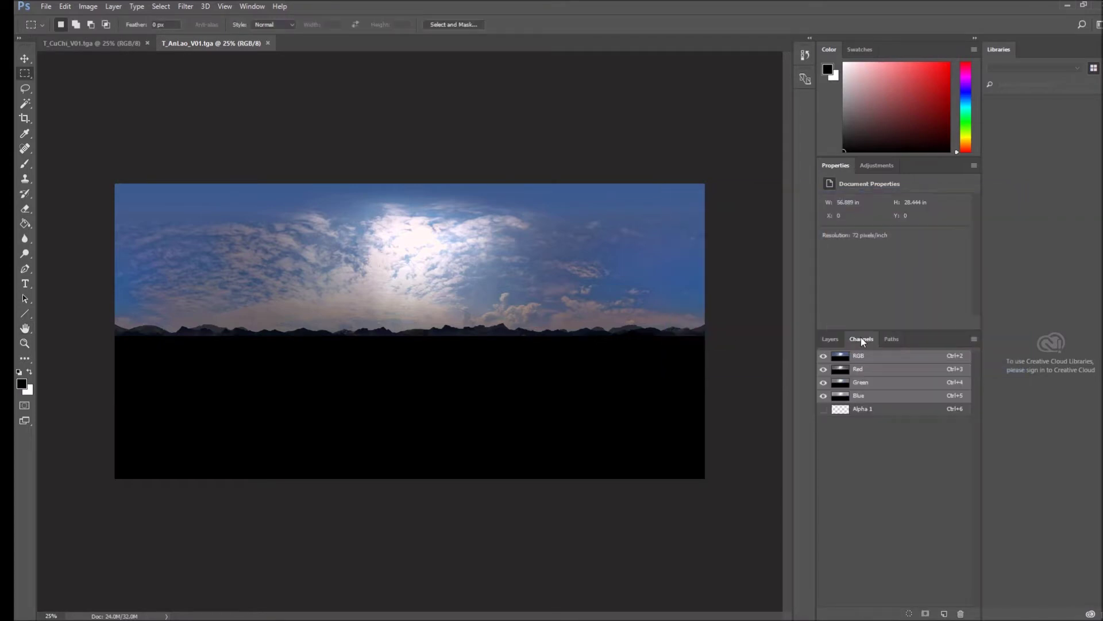
pyautogui.click(824, 408)
pyautogui.click(823, 355)
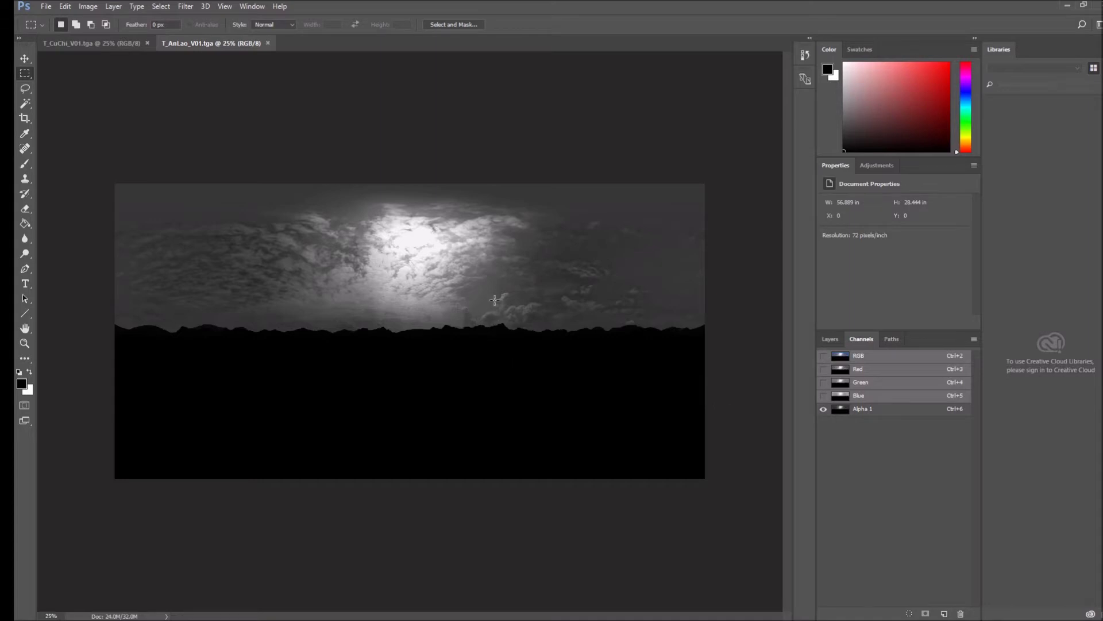
pyautogui.click(824, 356)
pyautogui.click(824, 408)
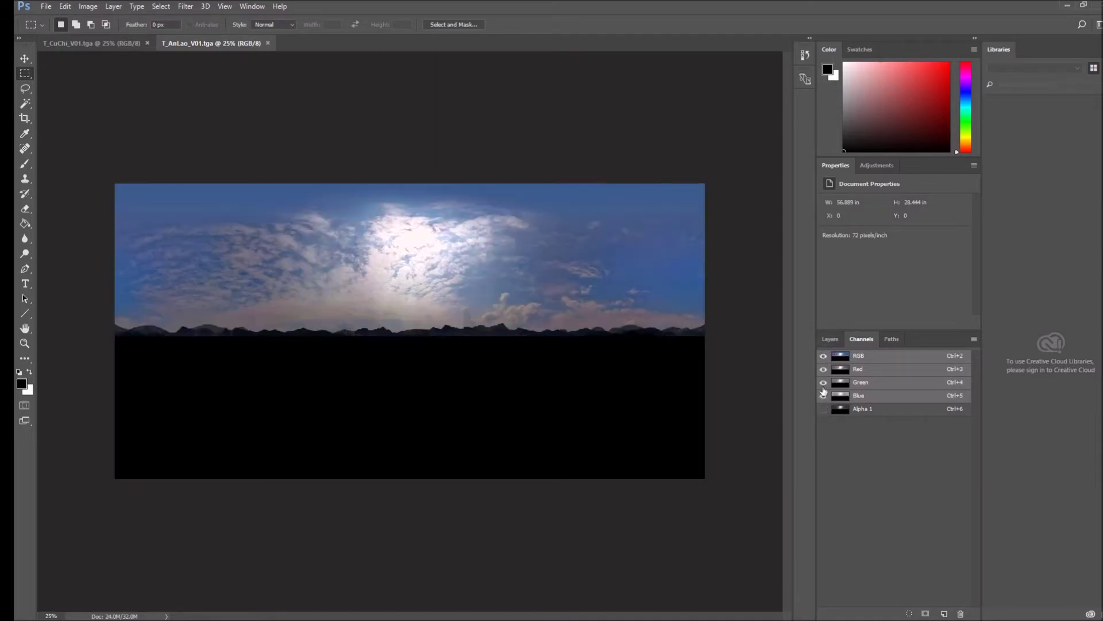
pyautogui.click(830, 340)
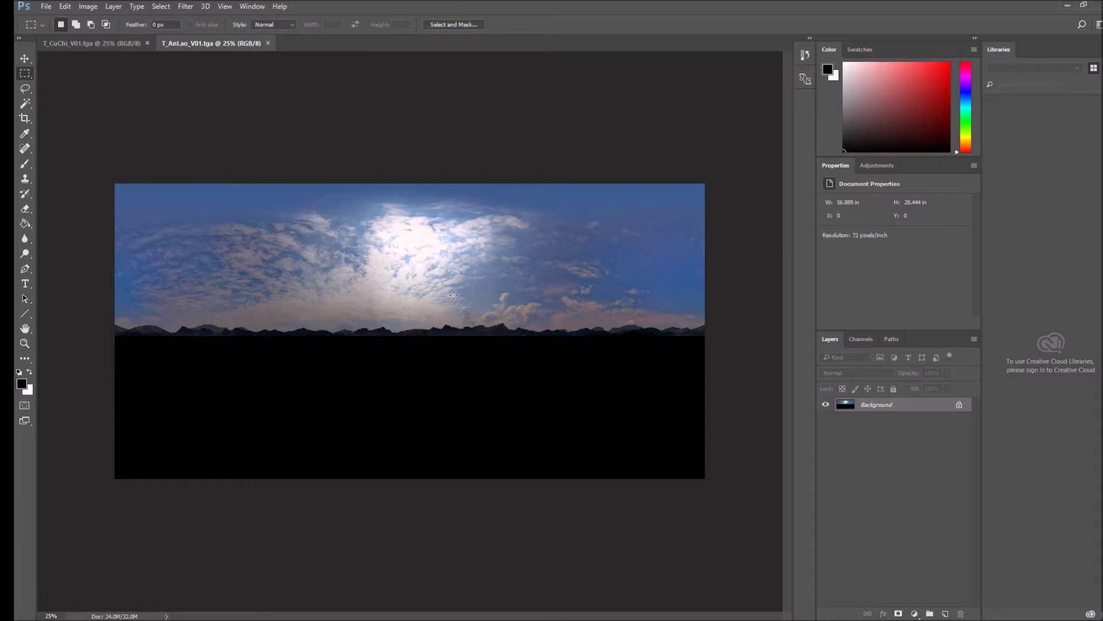
# Switch back to Unreal Editor and compare the level's overhead sky with the T_AnLao_V01 texture image.
pyautogui.moveTo(432, 615)
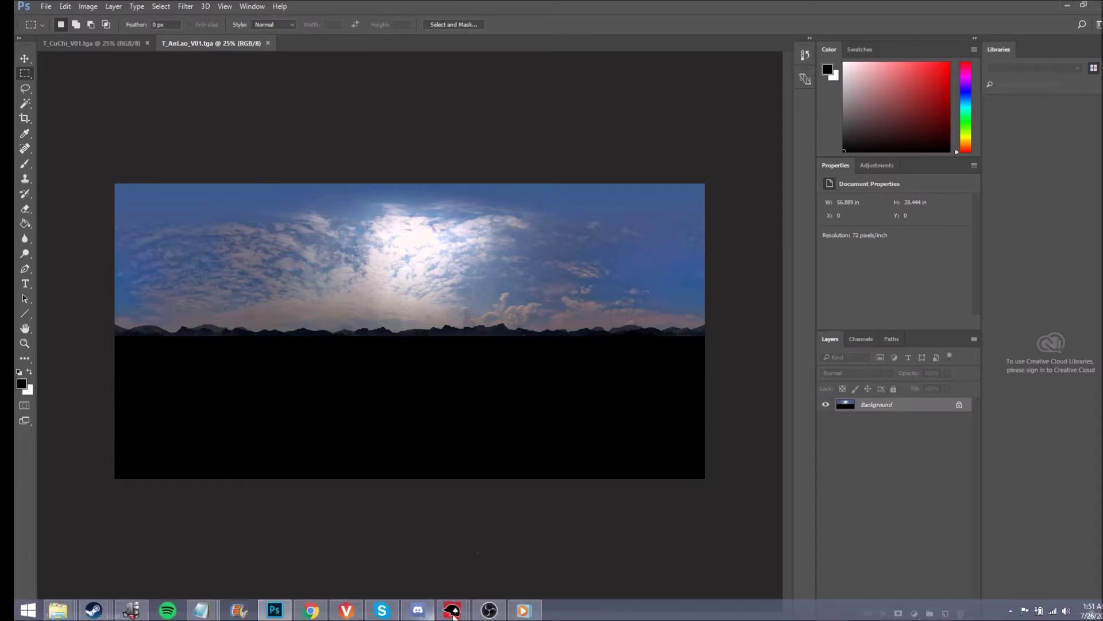
pyautogui.click(511, 536)
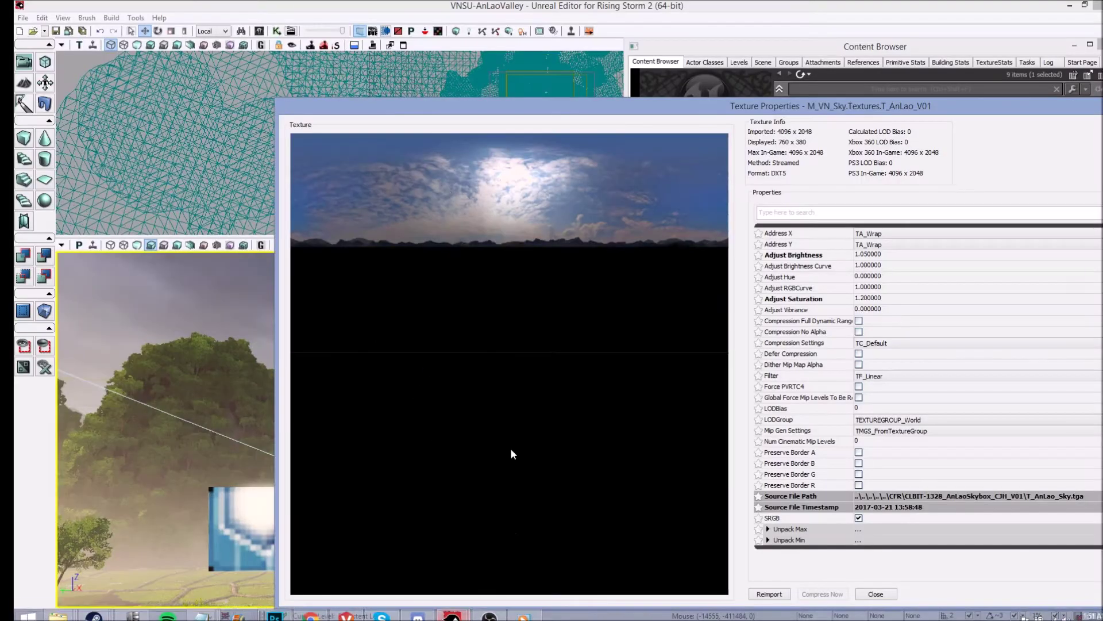
pyautogui.moveTo(550, 109); pyautogui.dragTo(949, 144)
pyautogui.moveTo(509, 396); pyautogui.dragTo(475, 377, button='right')
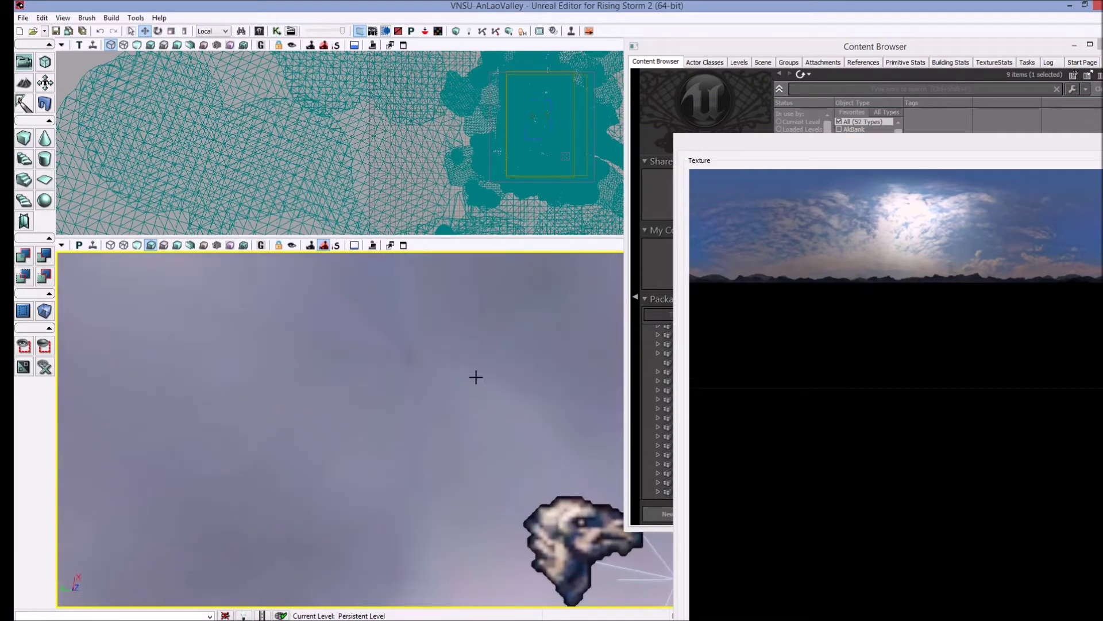
pyautogui.moveTo(393, 383)
pyautogui.mouseDown(button='right')
pyautogui.moveTo(402, 376)
pyautogui.moveTo(394, 384)
pyautogui.mouseUp(button='right')
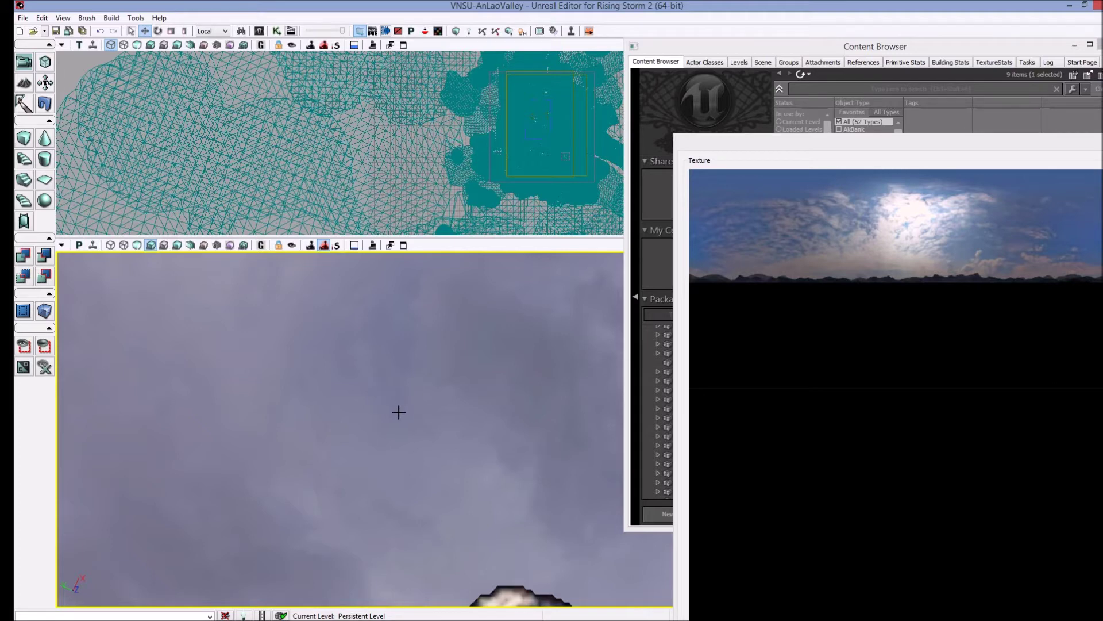
pyautogui.moveTo(399, 411); pyautogui.dragTo(411, 412, button='right')
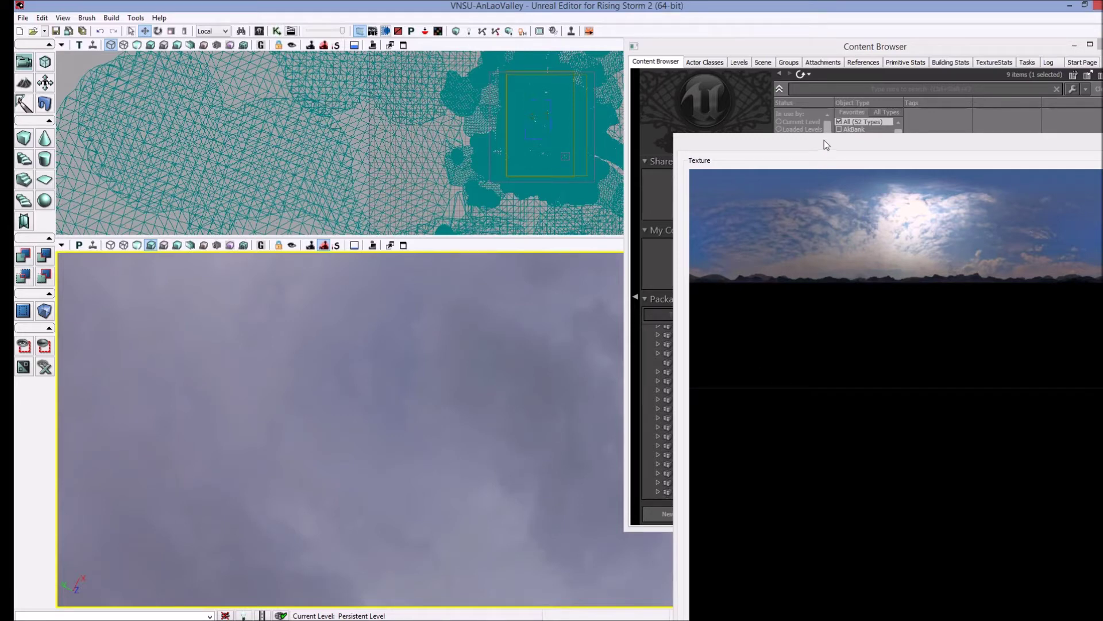
pyautogui.moveTo(803, 153); pyautogui.dragTo(728, 137)
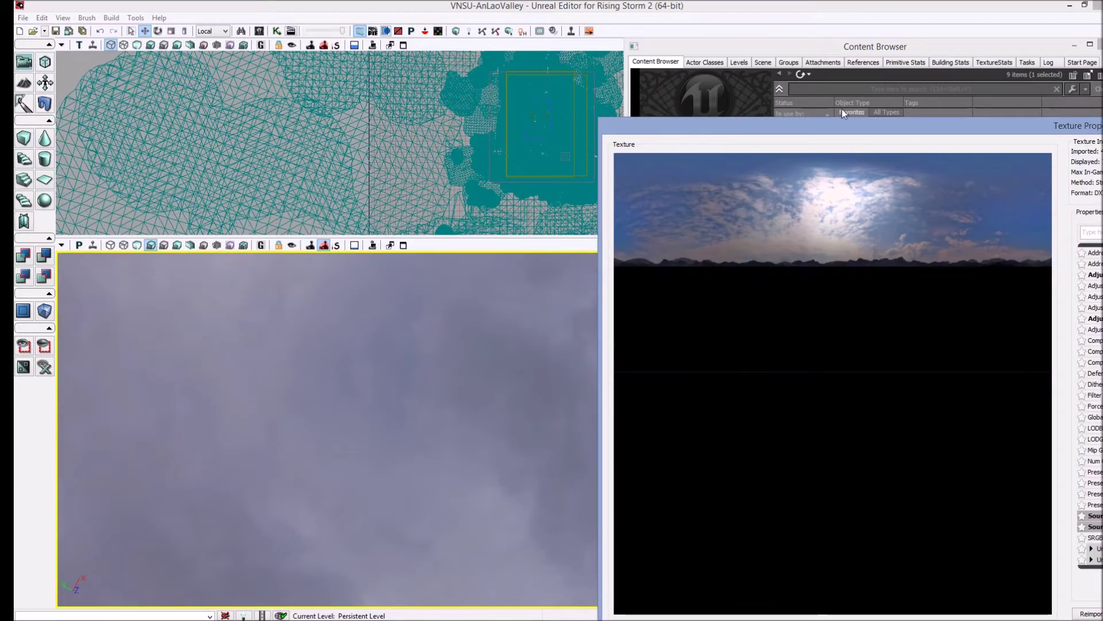
pyautogui.moveTo(840, 122); pyautogui.dragTo(727, 129)
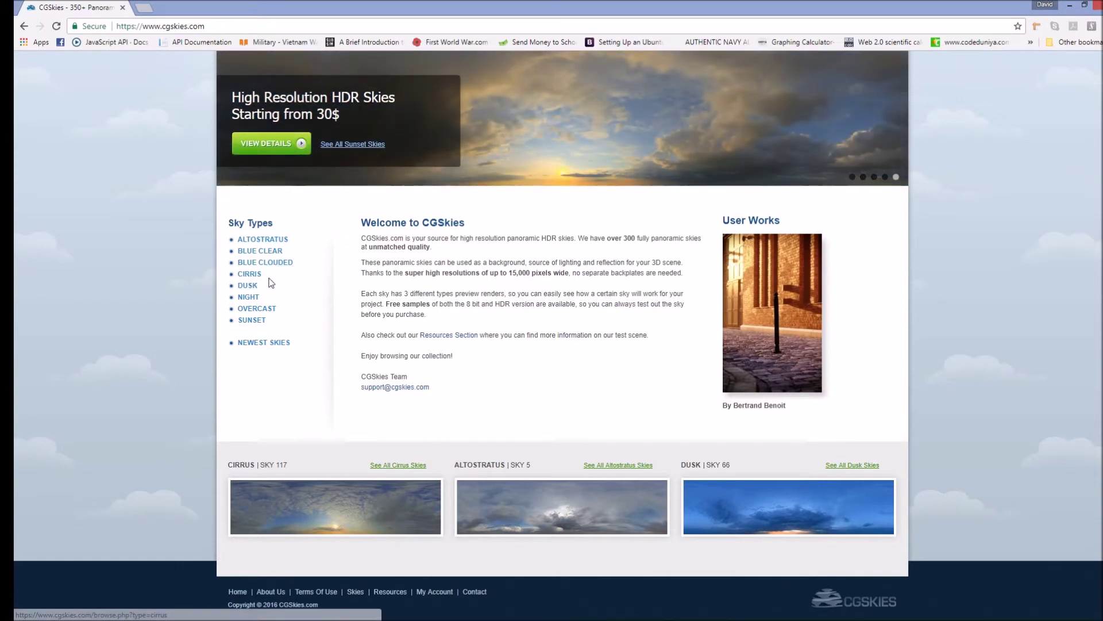
# Browse the Dusk and Night sky collections on the CGSkies website in Chrome.
pyautogui.click(252, 286)
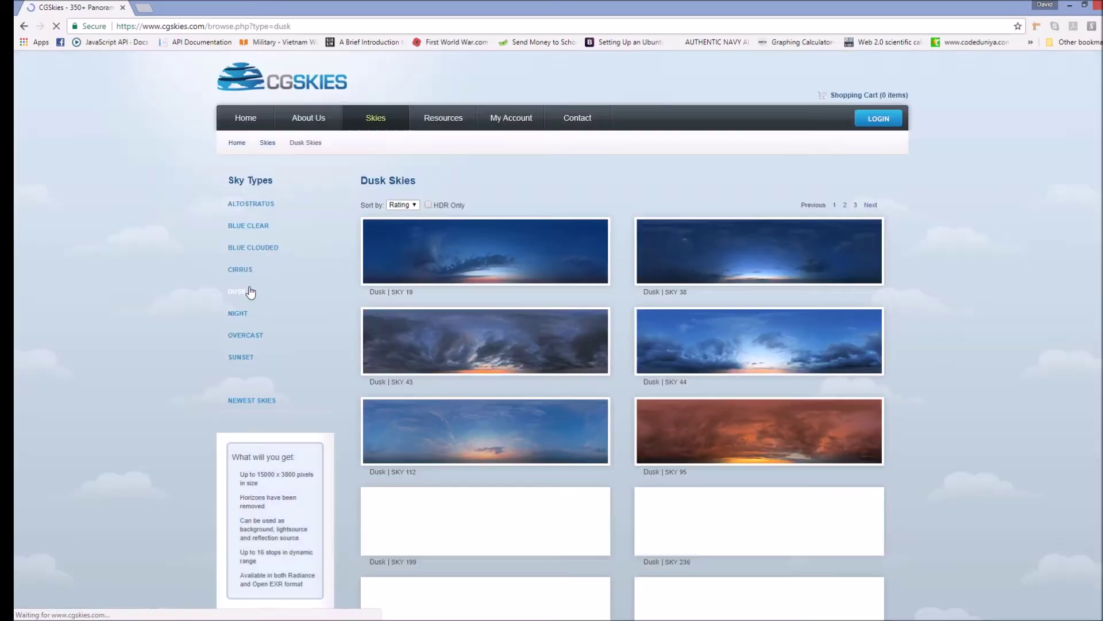
pyautogui.scroll(-4, 906, 300)
pyautogui.scroll(3, 681, 333)
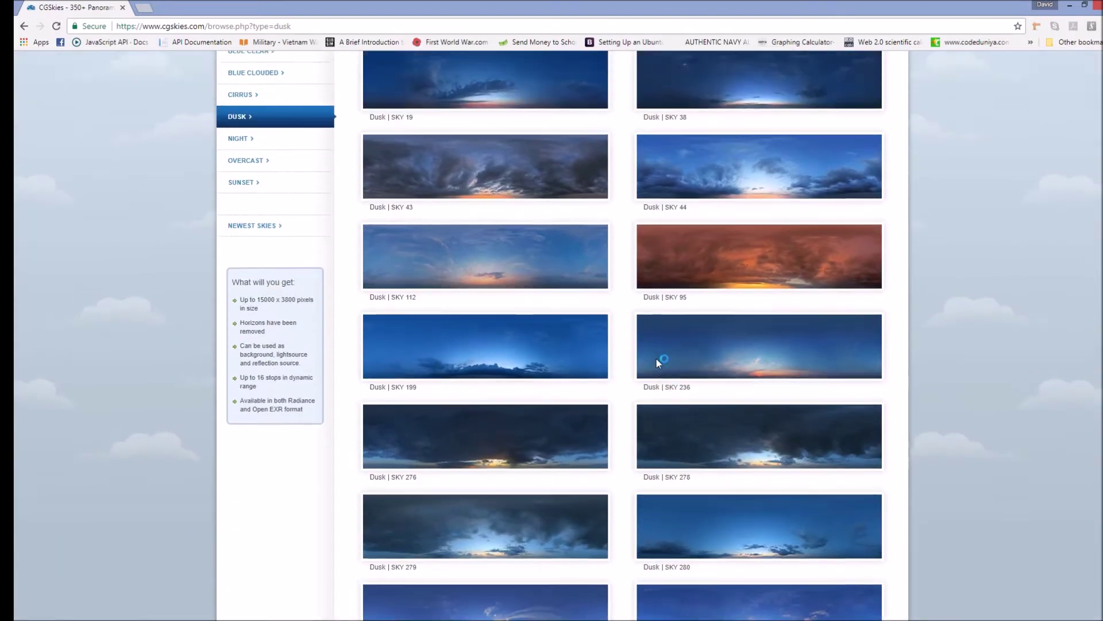
pyautogui.scroll(-5, 779, 320)
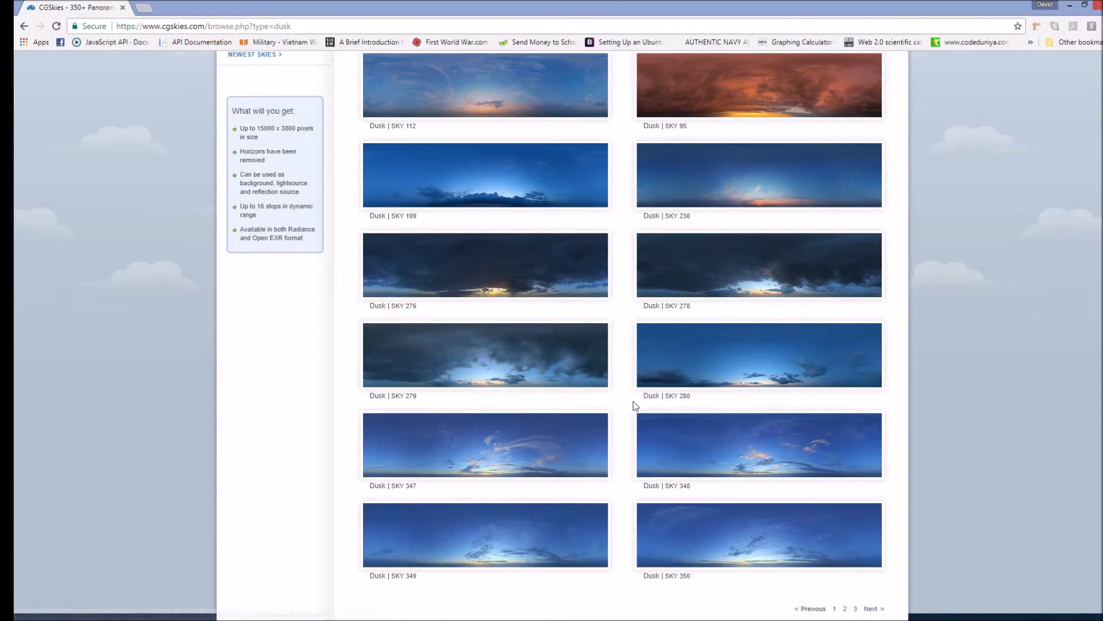
pyautogui.scroll(2, 525, 365)
pyautogui.scroll(1, 242, 197)
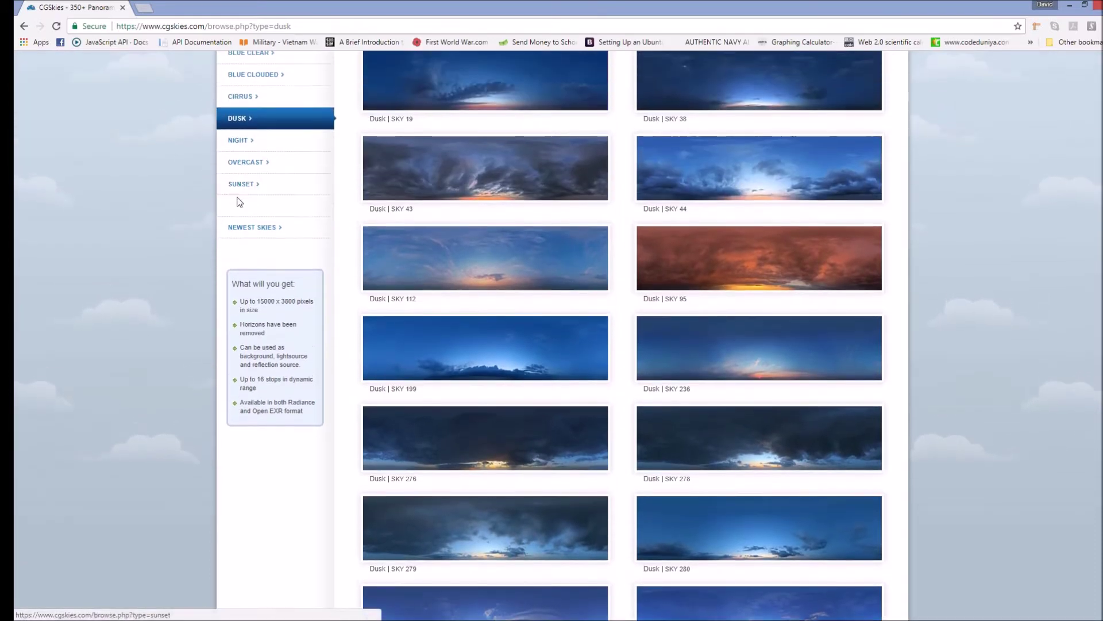
pyautogui.click(240, 142)
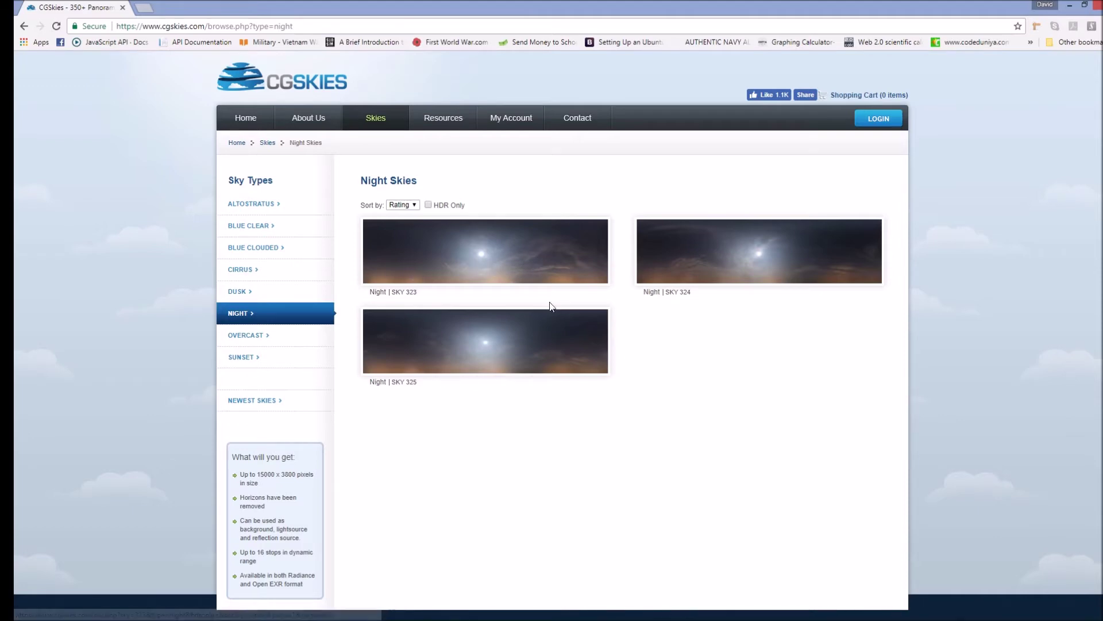
pyautogui.click(293, 289)
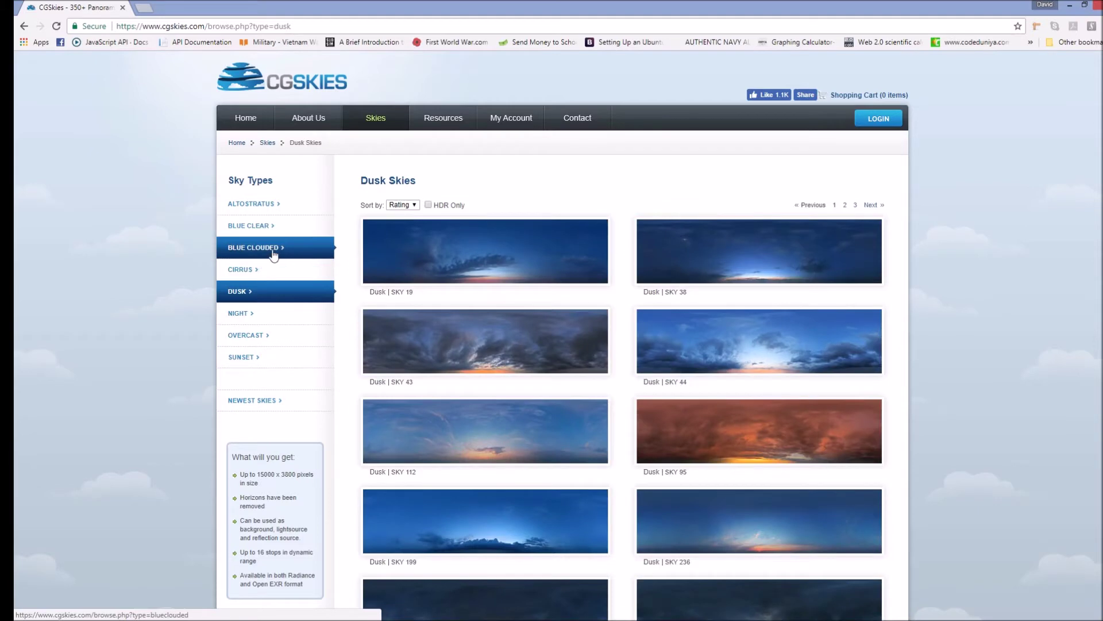
pyautogui.scroll(-5, 873, 440)
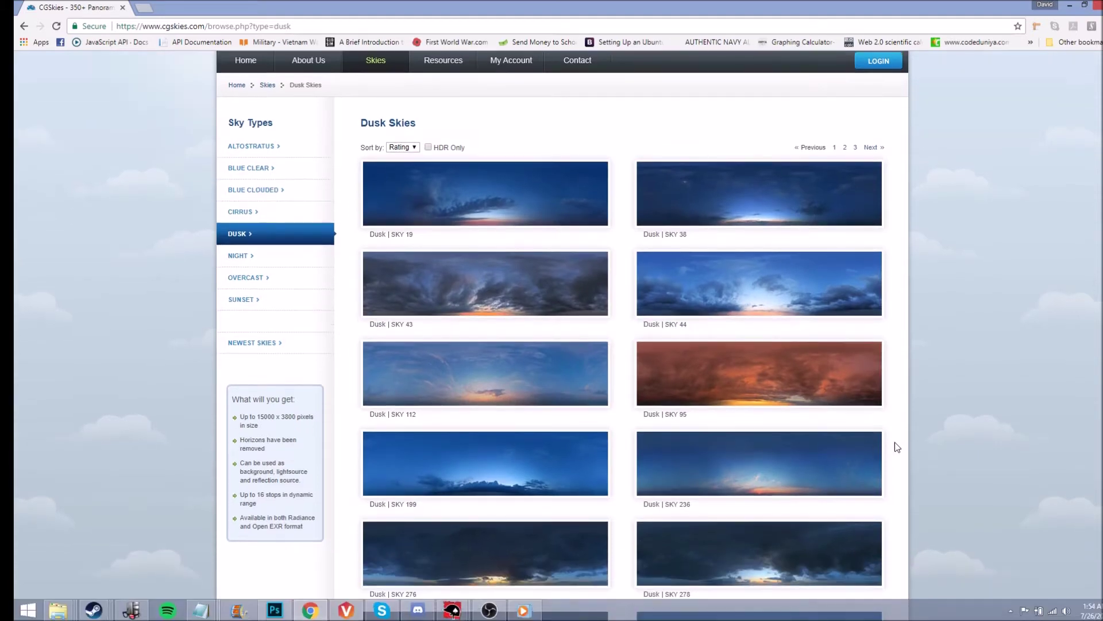
pyautogui.scroll(5, 574, 376)
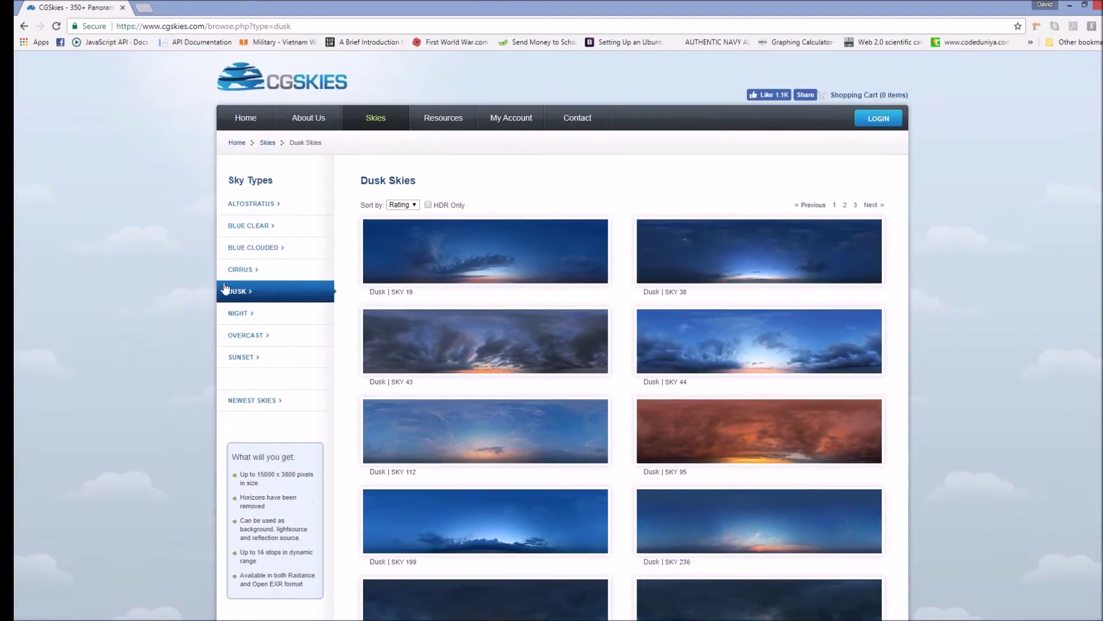
# Open Sky 45 from the CGSkies Blue Clear collection and download its free JPG sample.
pyautogui.click(249, 235)
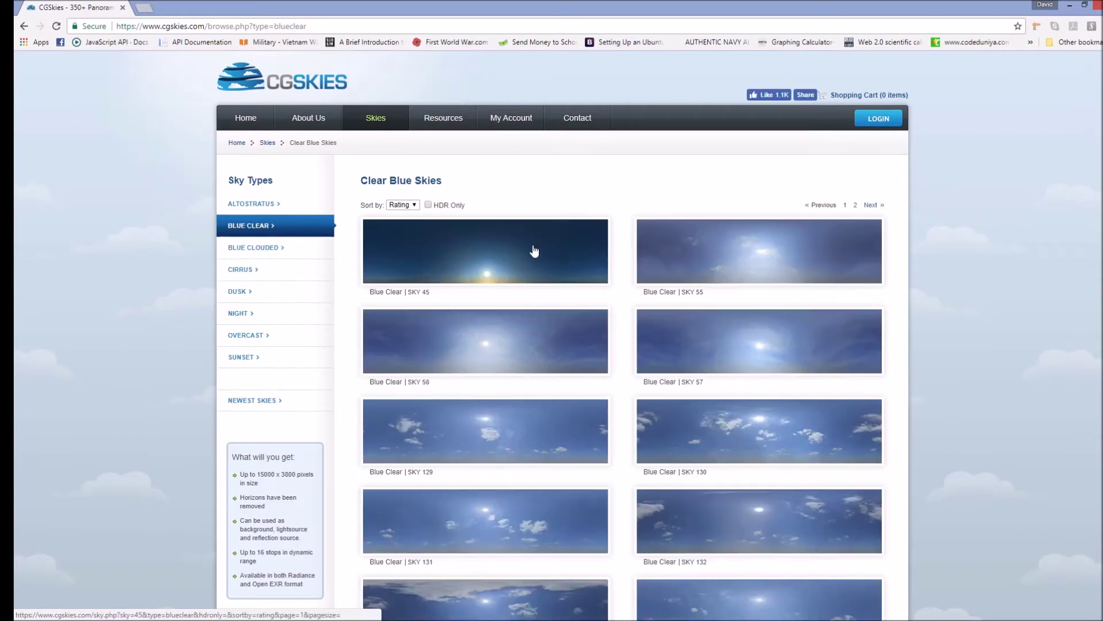
pyautogui.click(532, 254)
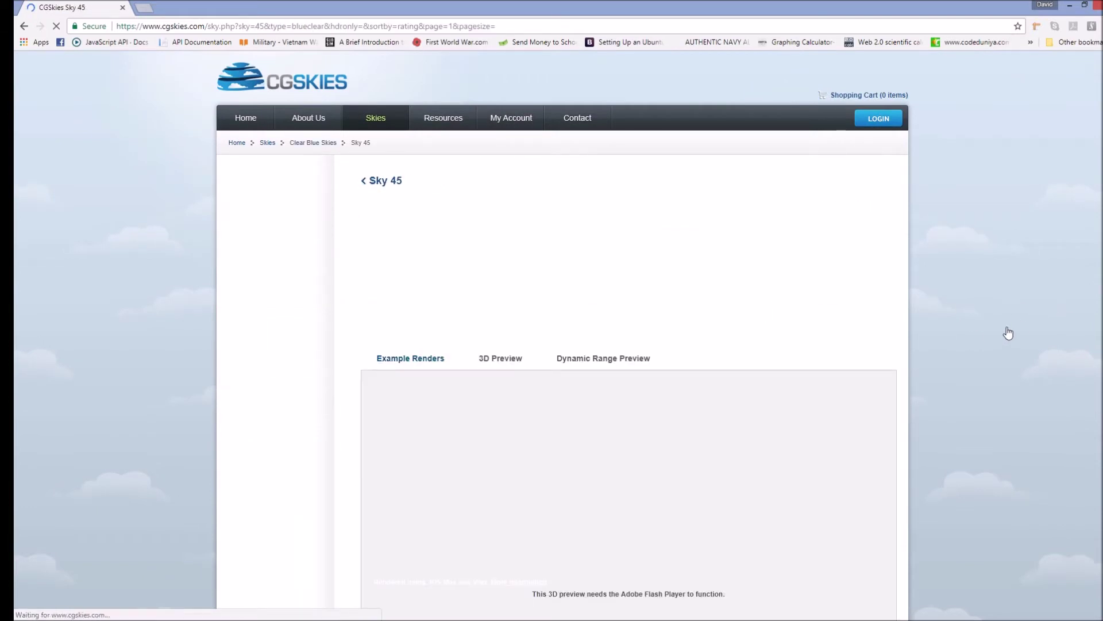
pyautogui.scroll(-2, 1006, 332)
pyautogui.scroll(-4, 1006, 326)
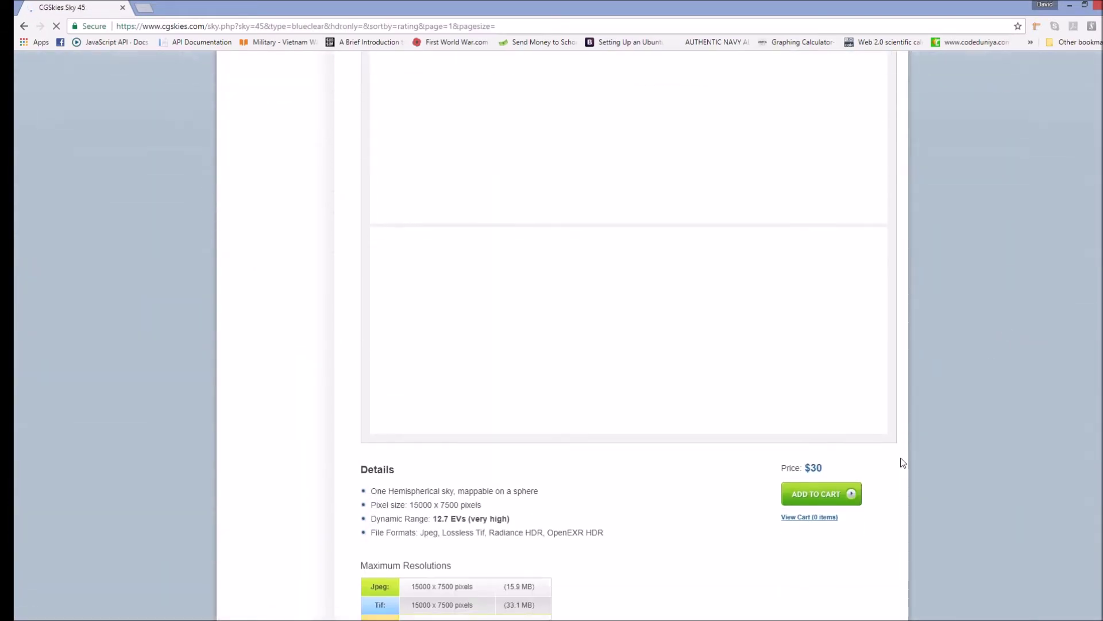
pyautogui.scroll(-5, 911, 437)
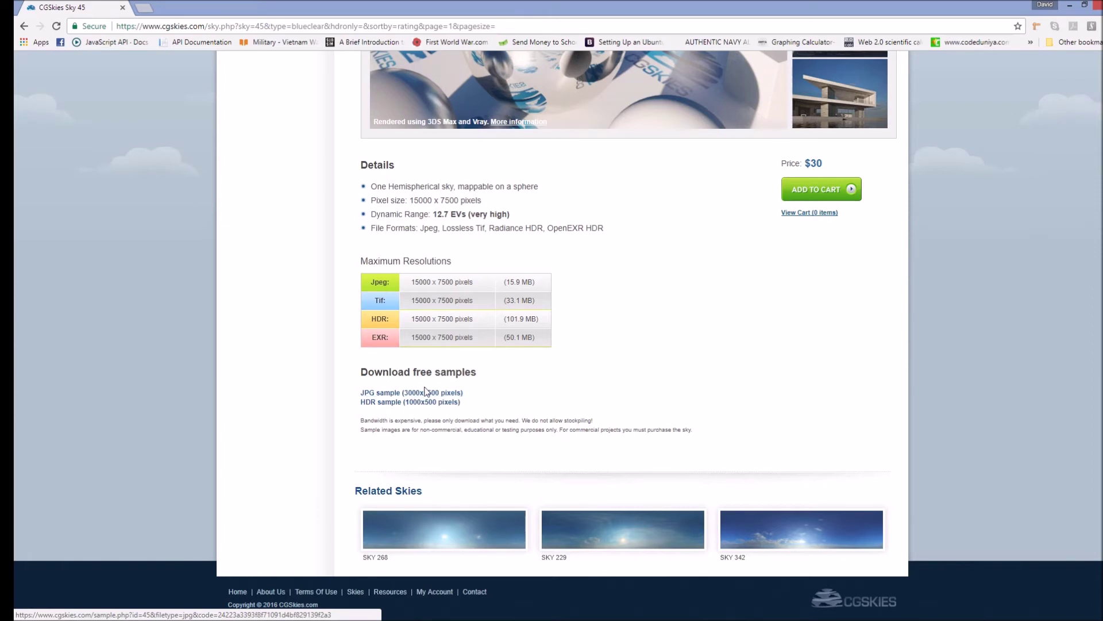
pyautogui.click(377, 396)
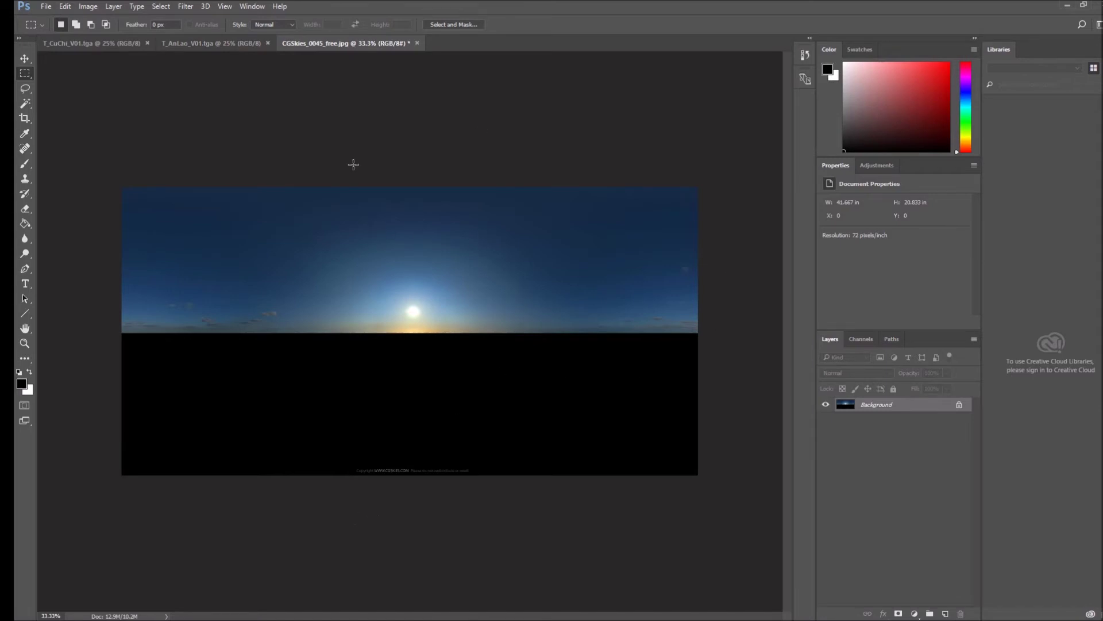
# Resize the CGSkies_0045_free.jpg image to 4096 pixels wide by 2048 pixels high.
pyautogui.click(88, 7)
pyautogui.click(112, 90)
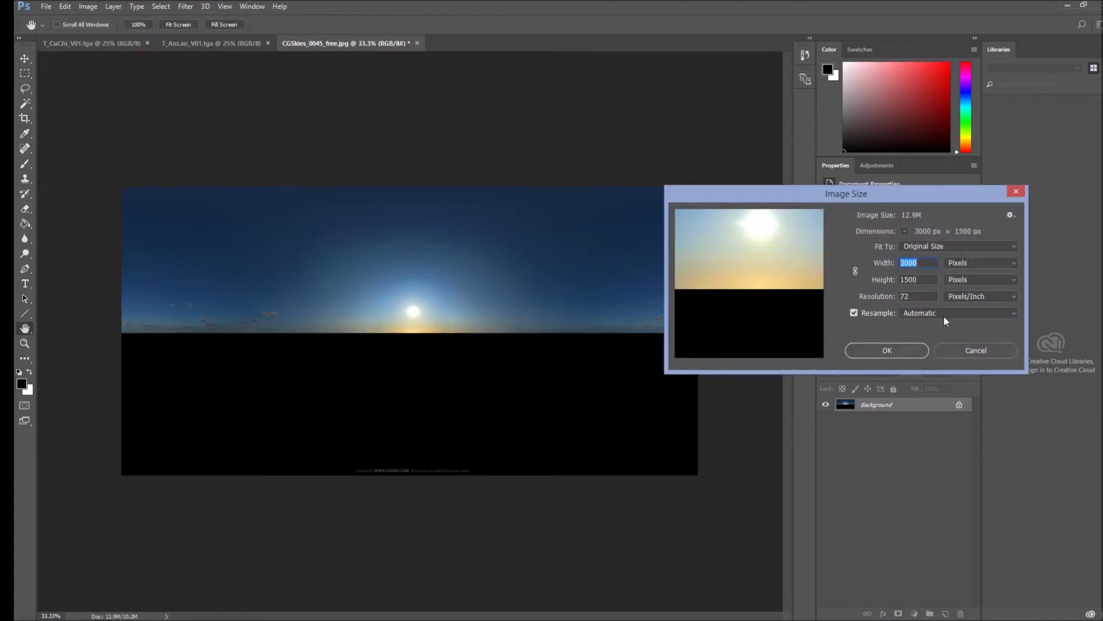
pyautogui.write('4096')
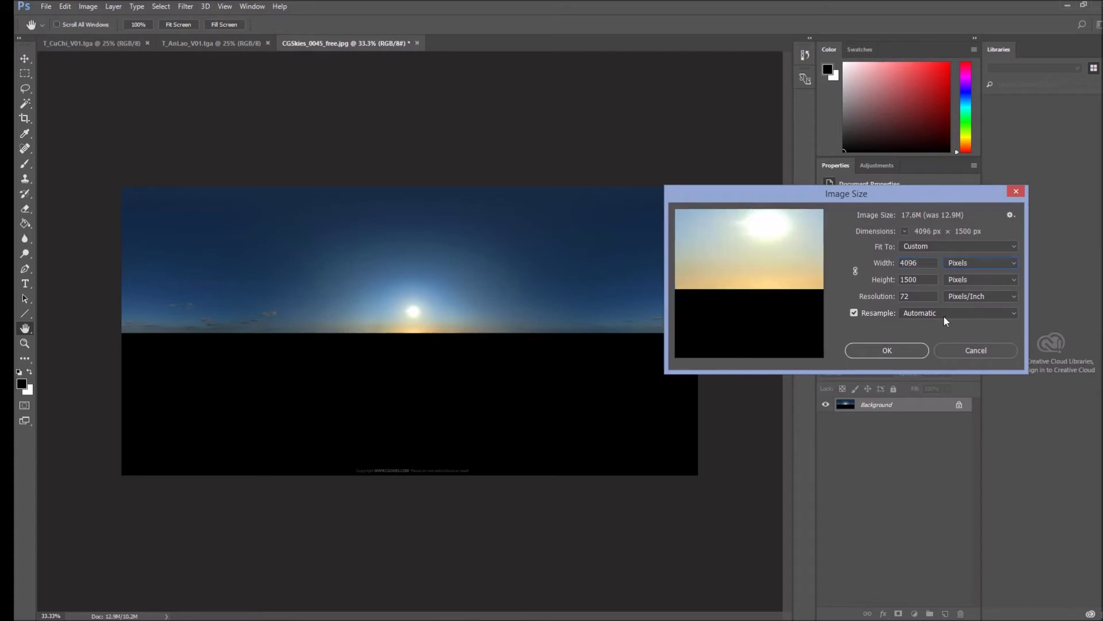
pyautogui.press('Tab')
pyautogui.write('2')
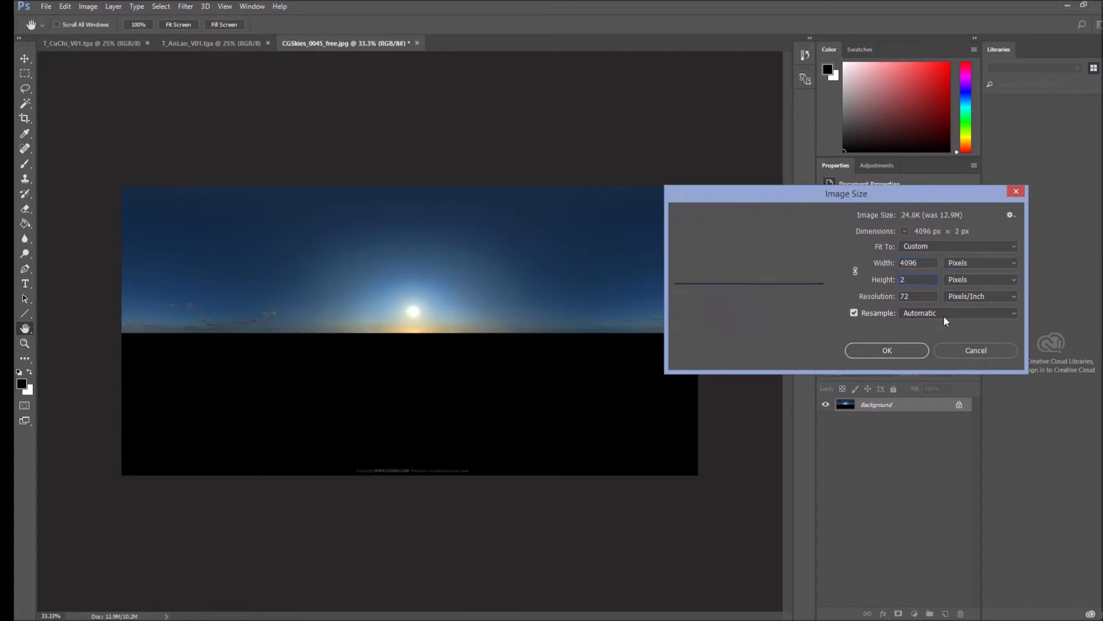
pyautogui.write('048')
pyautogui.press('Tab')
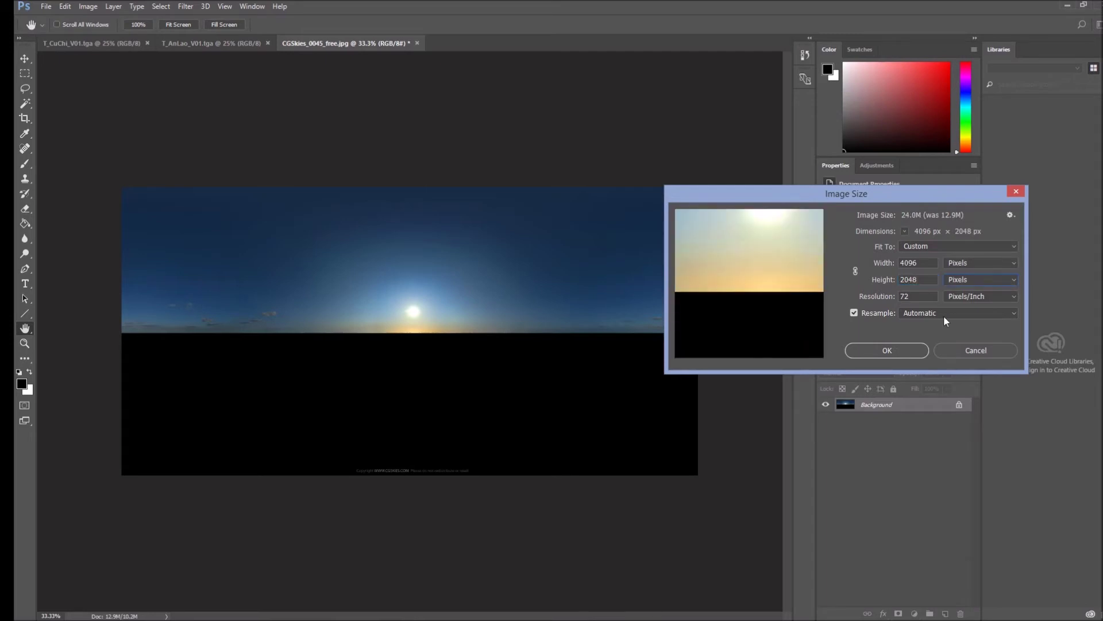
pyautogui.click(879, 351)
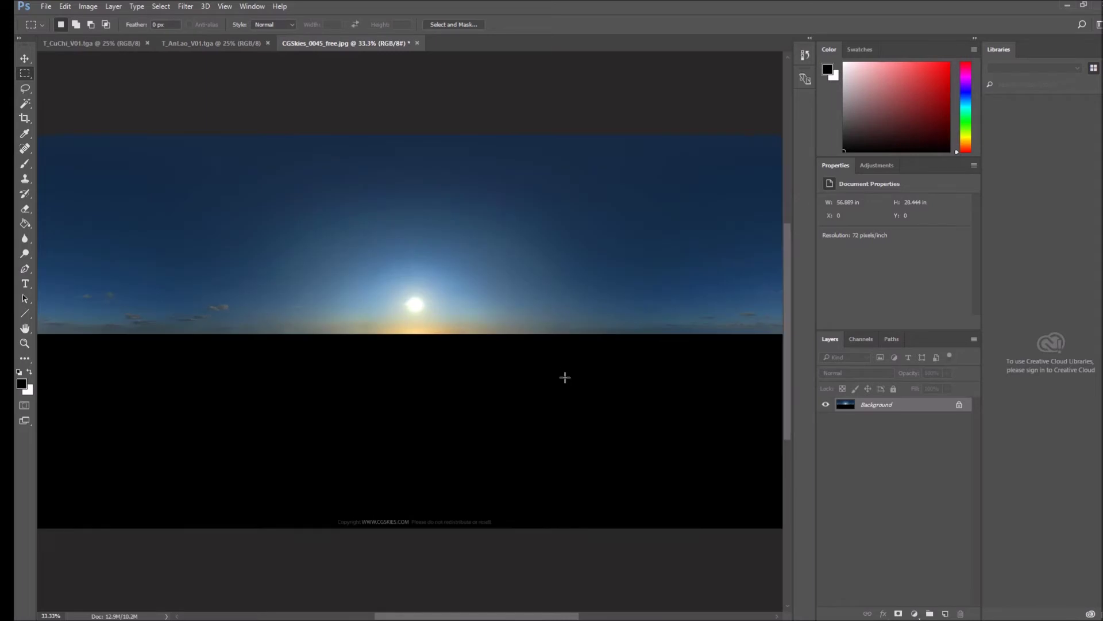
pyautogui.scroll(-1, 556, 393)
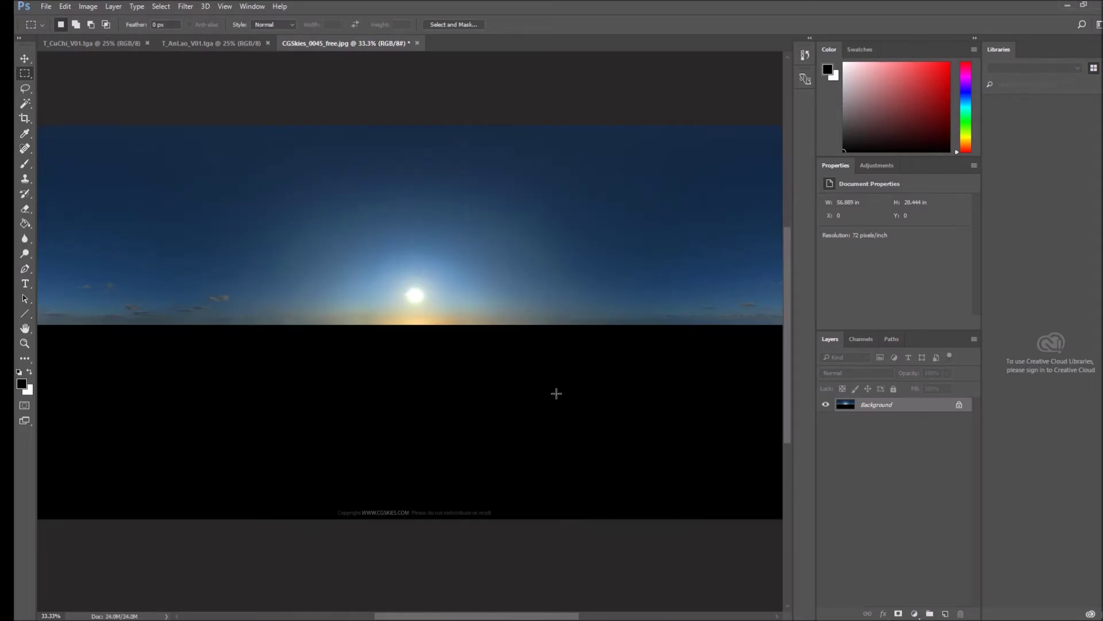
# Check the image's channels, then duplicate the Background layer as Background copy and hide the original.
pyautogui.click(861, 339)
pyautogui.click(831, 339)
pyautogui.click(860, 339)
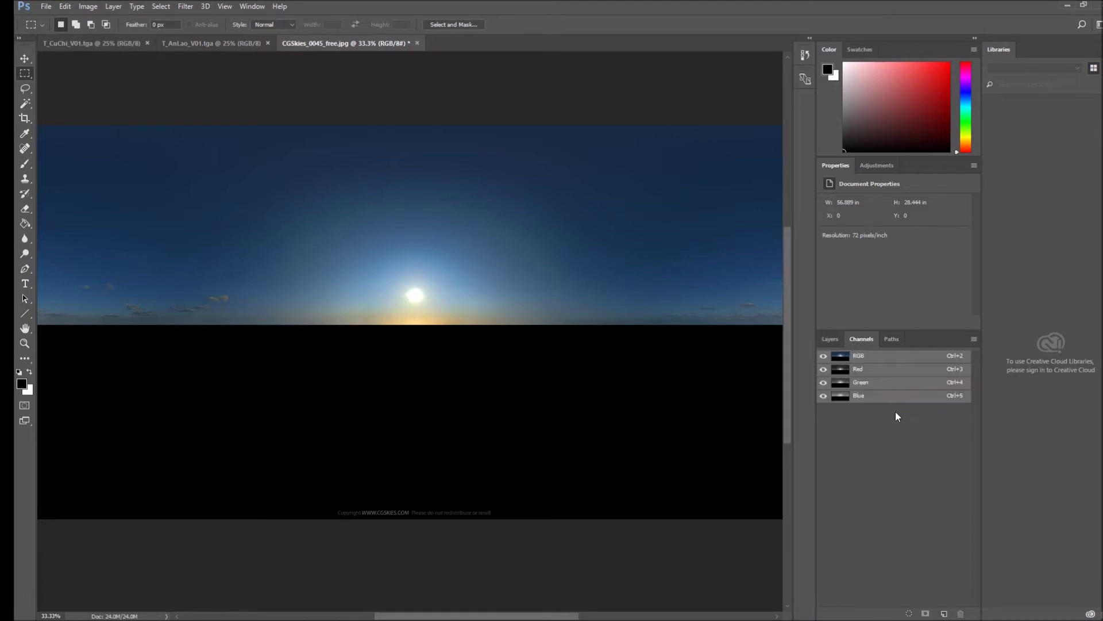
pyautogui.click(831, 340)
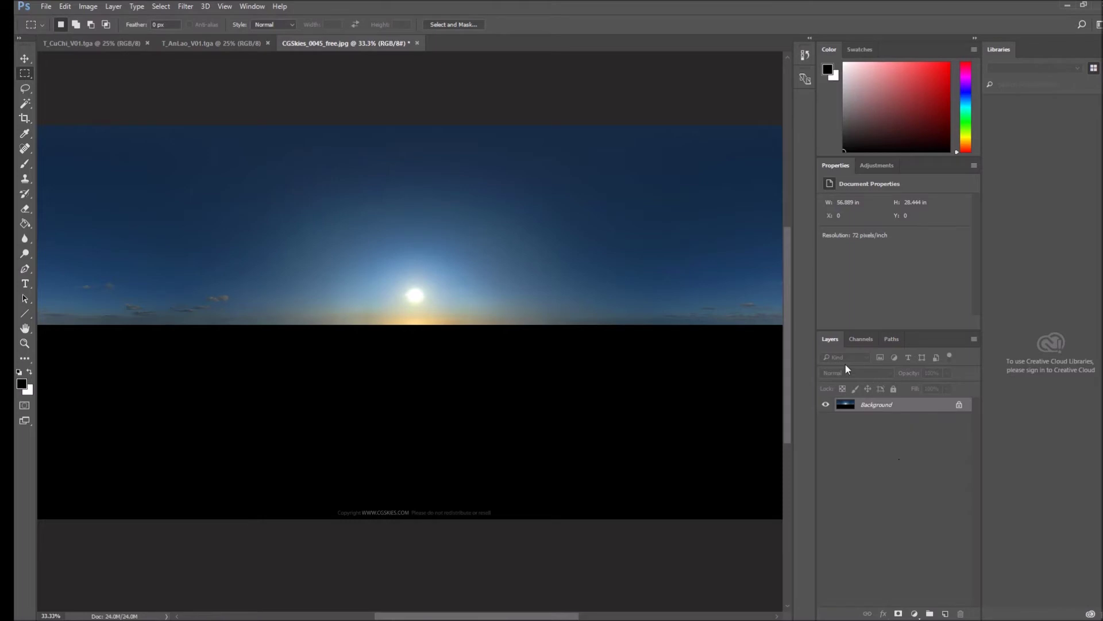
pyautogui.rightClick(911, 401)
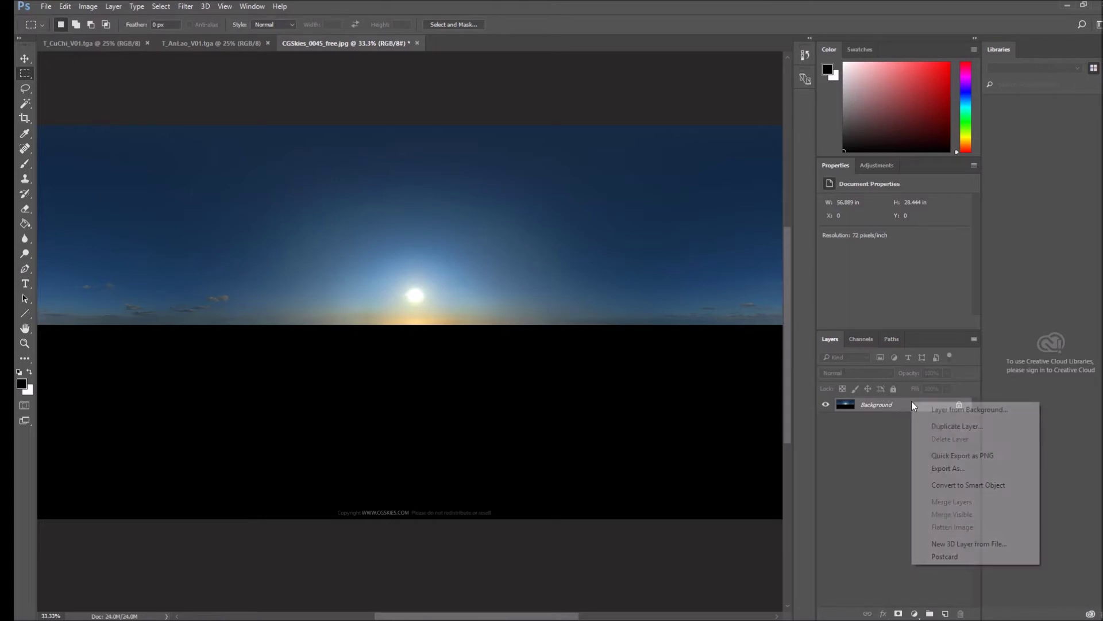
pyautogui.click(982, 428)
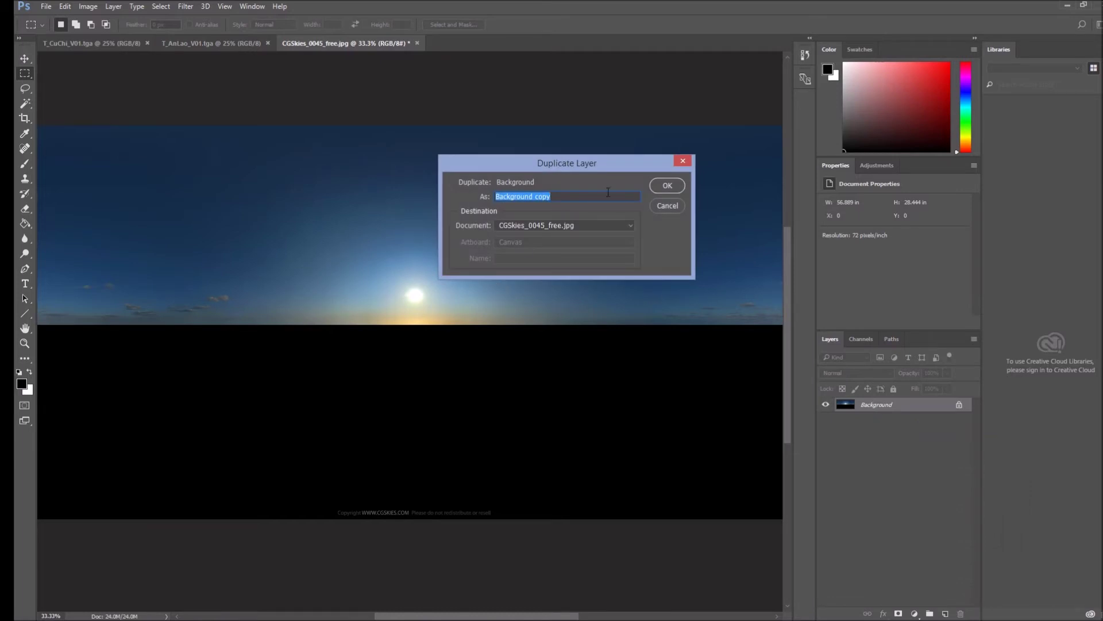
pyautogui.click(667, 186)
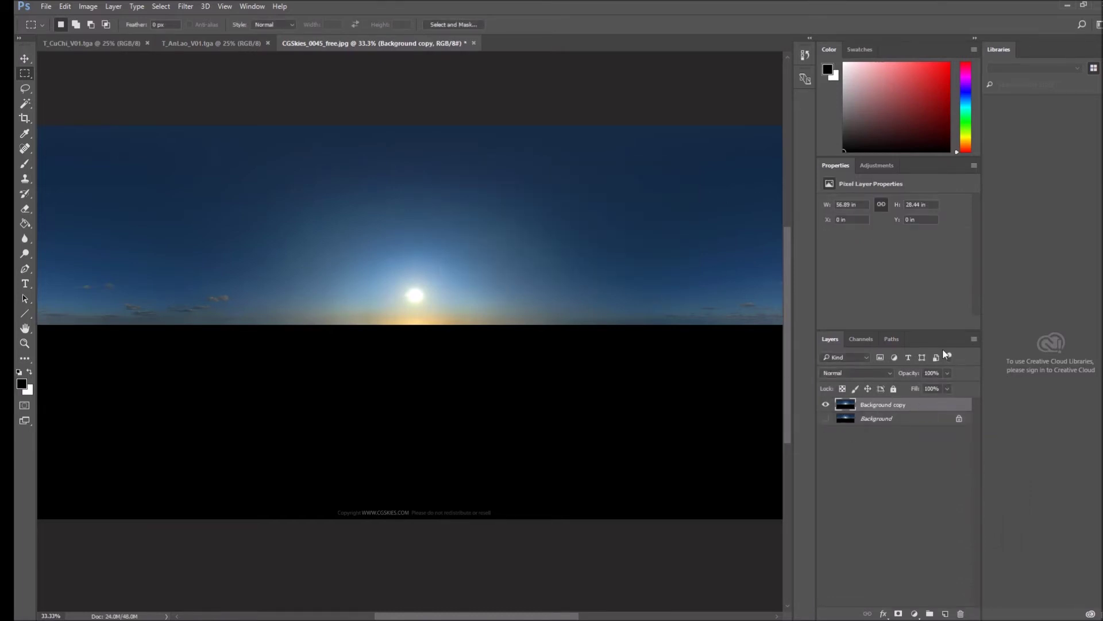
# Add a Black & White adjustment with default settings above Background copy and merge the two layers.
pyautogui.click(868, 342)
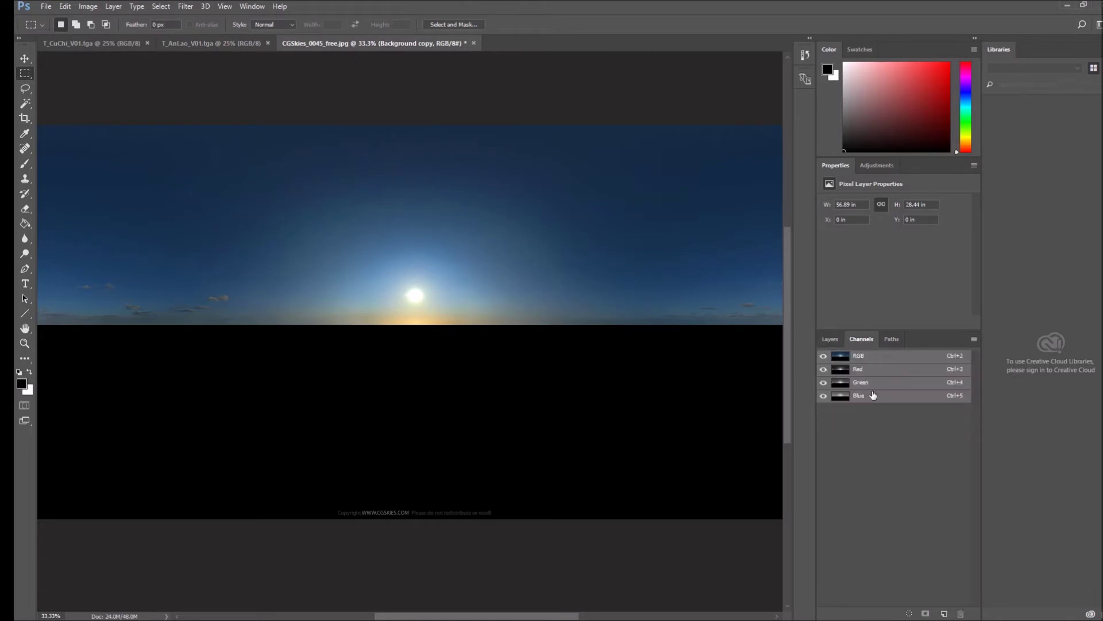
pyautogui.click(831, 338)
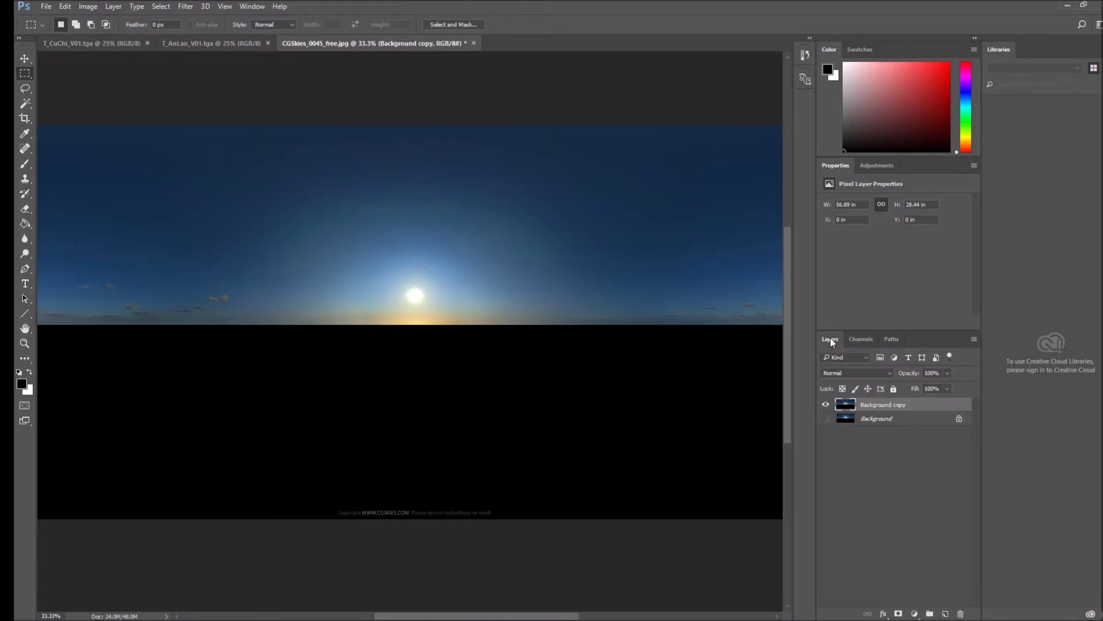
pyautogui.click(884, 166)
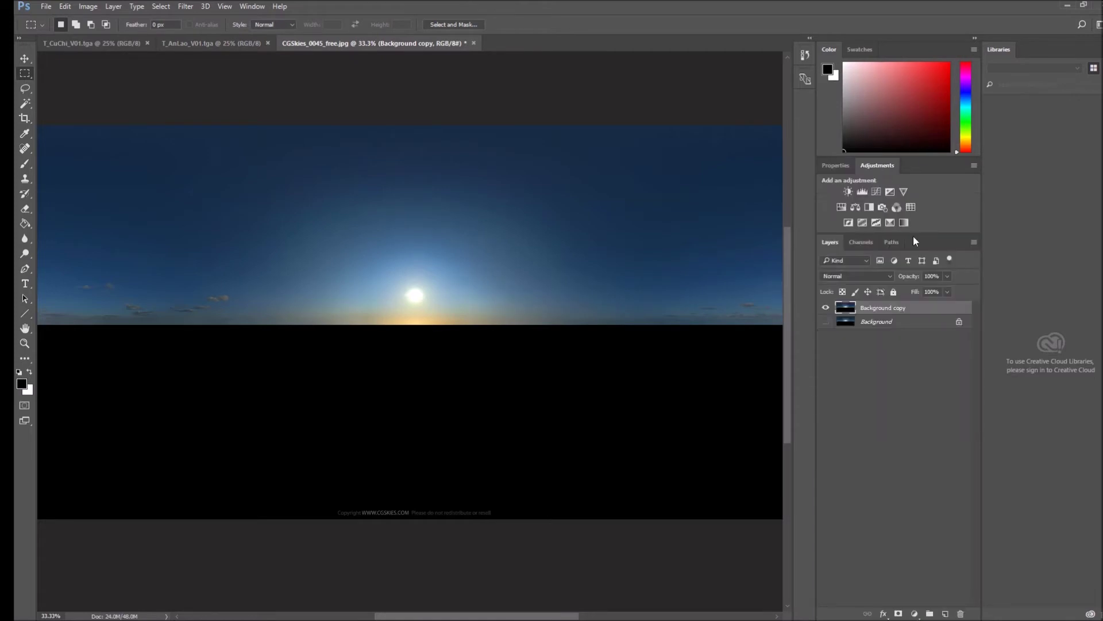
pyautogui.click(868, 207)
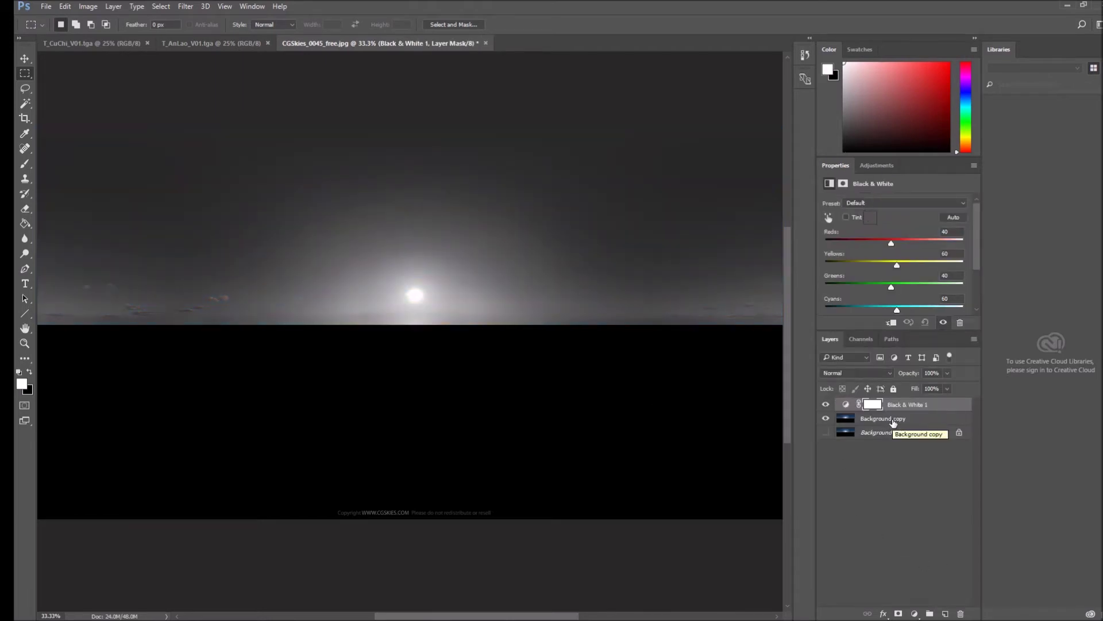
pyautogui.keyDown('shift'); pyautogui.click(893, 423); pyautogui.keyUp('shift')
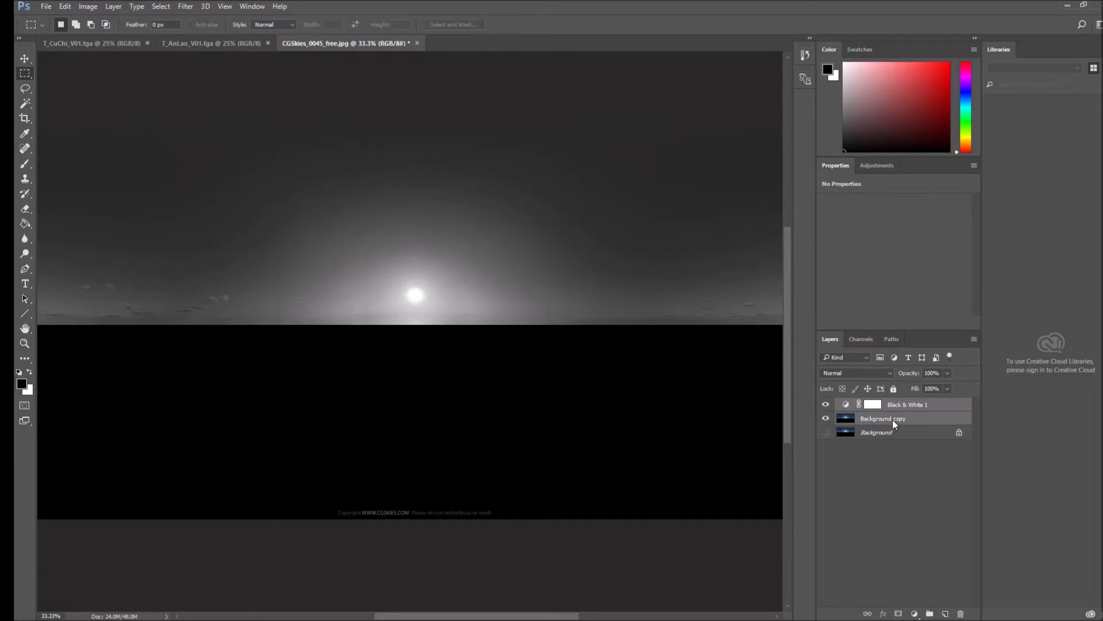
pyautogui.rightClick(893, 421)
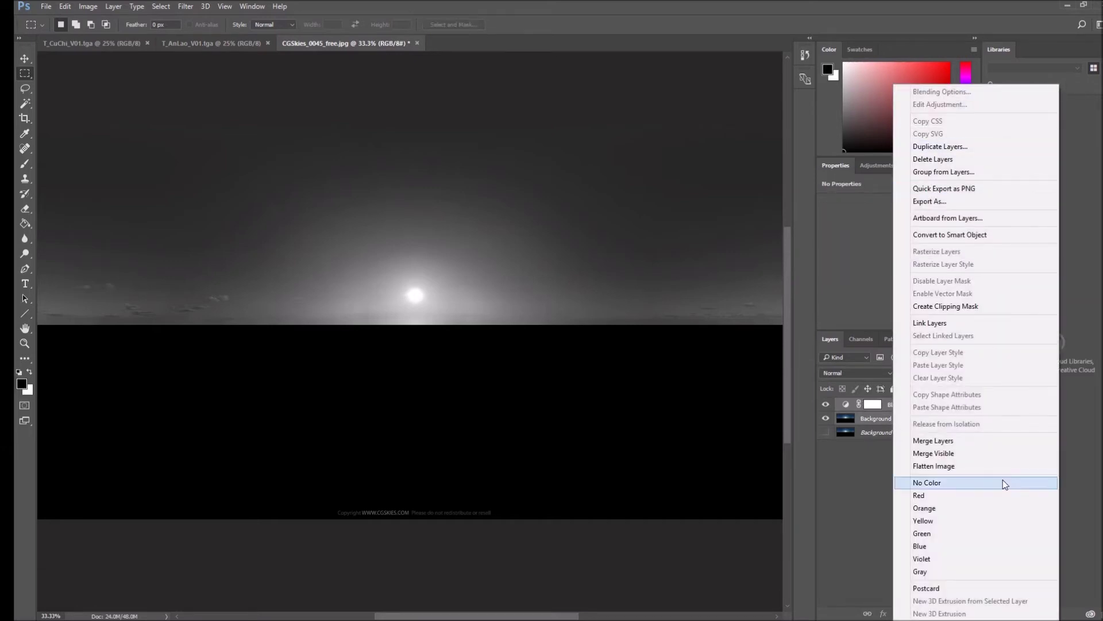
pyautogui.click(1001, 443)
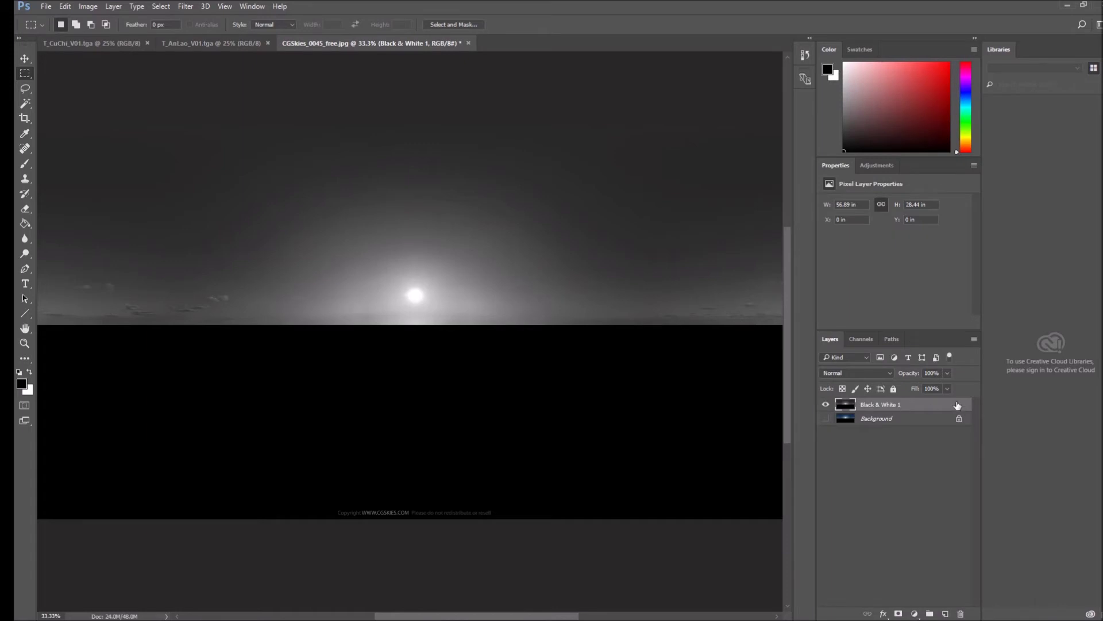
# Paste the copied sky image into a new alpha channel, and show the RGB channels instead of the alpha.
pyautogui.click(860, 338)
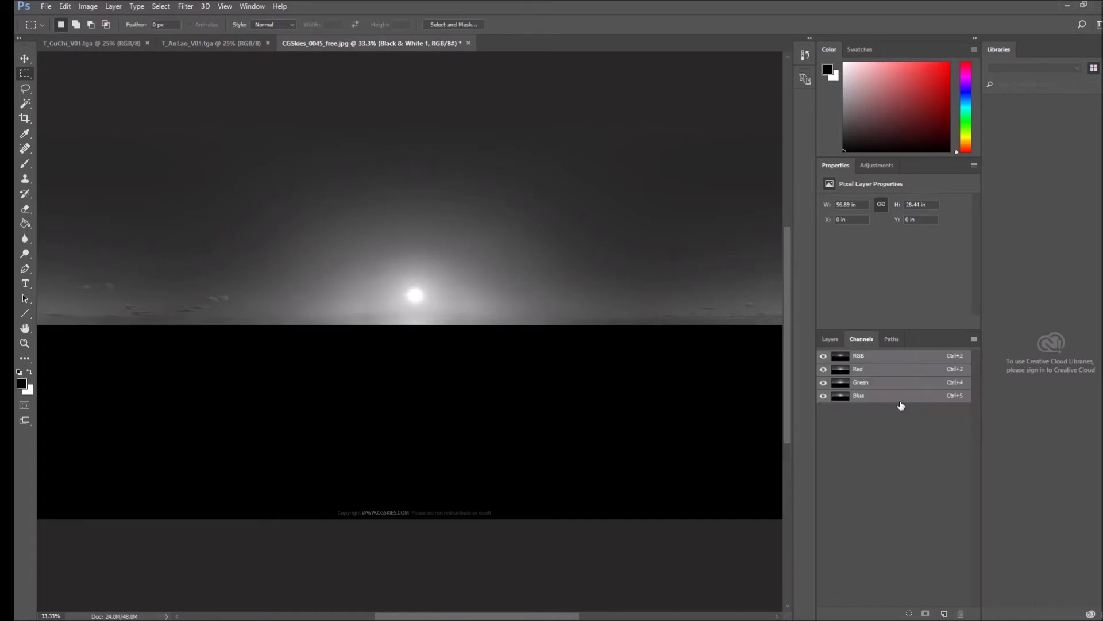
pyautogui.click(944, 614)
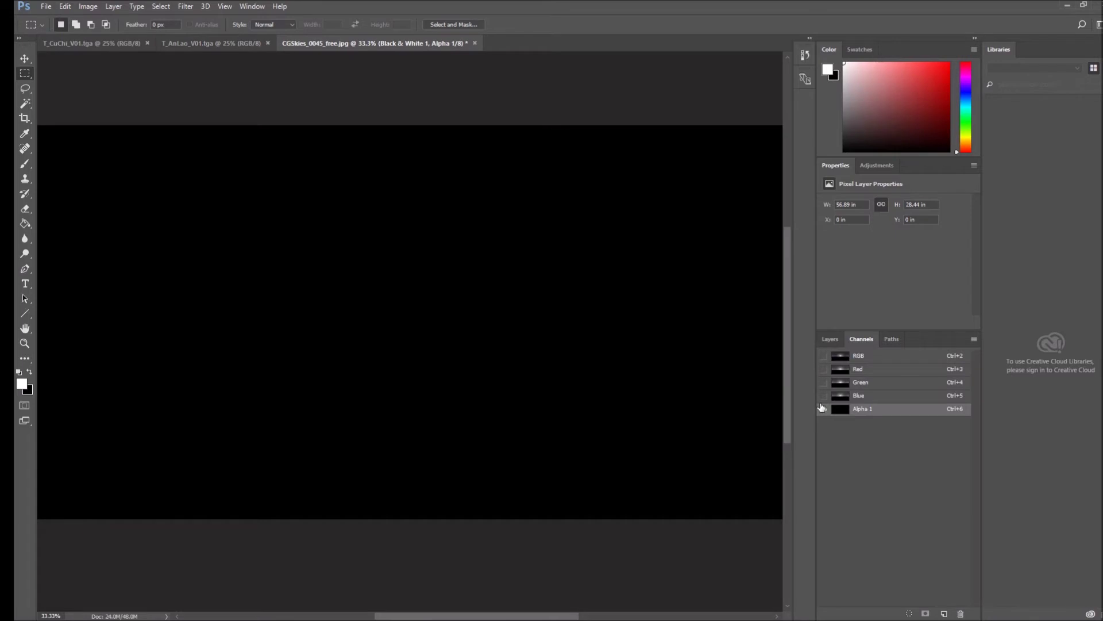
pyautogui.hotkey('ctrl', 'v')
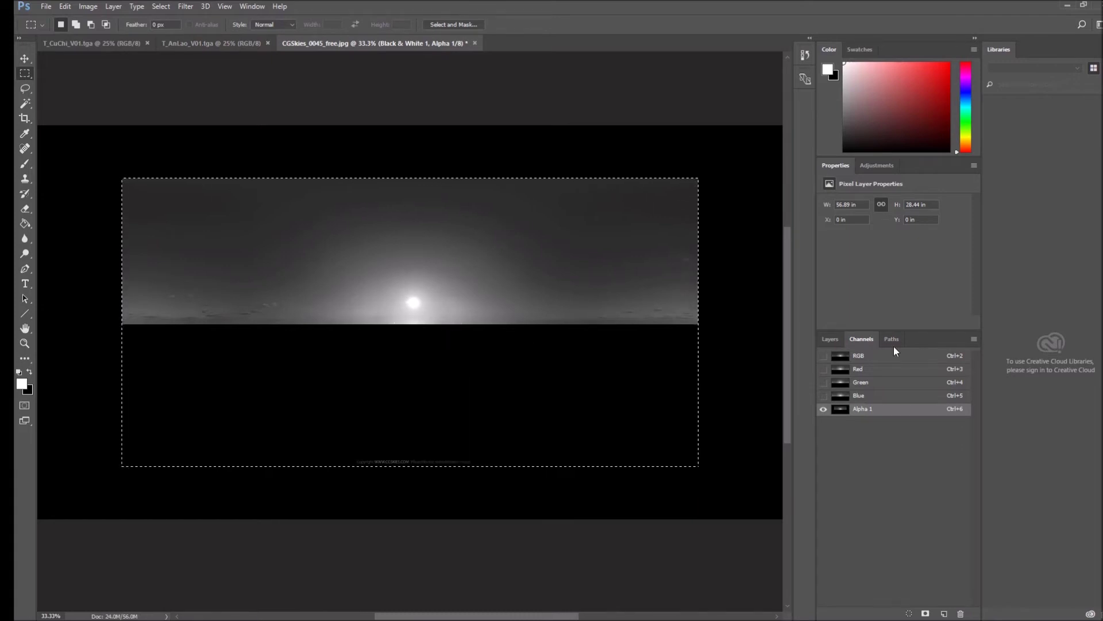
pyautogui.click(823, 356)
pyautogui.click(823, 409)
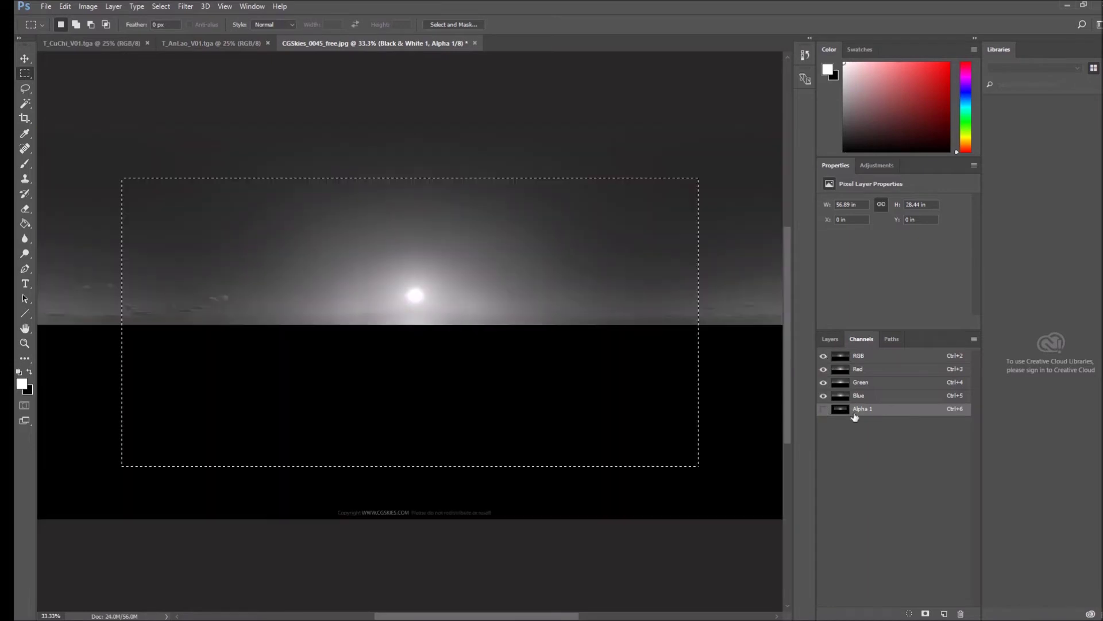
# Delete the hidden Black & White 1 layer and check the channels of the remaining color sky.
pyautogui.click(835, 341)
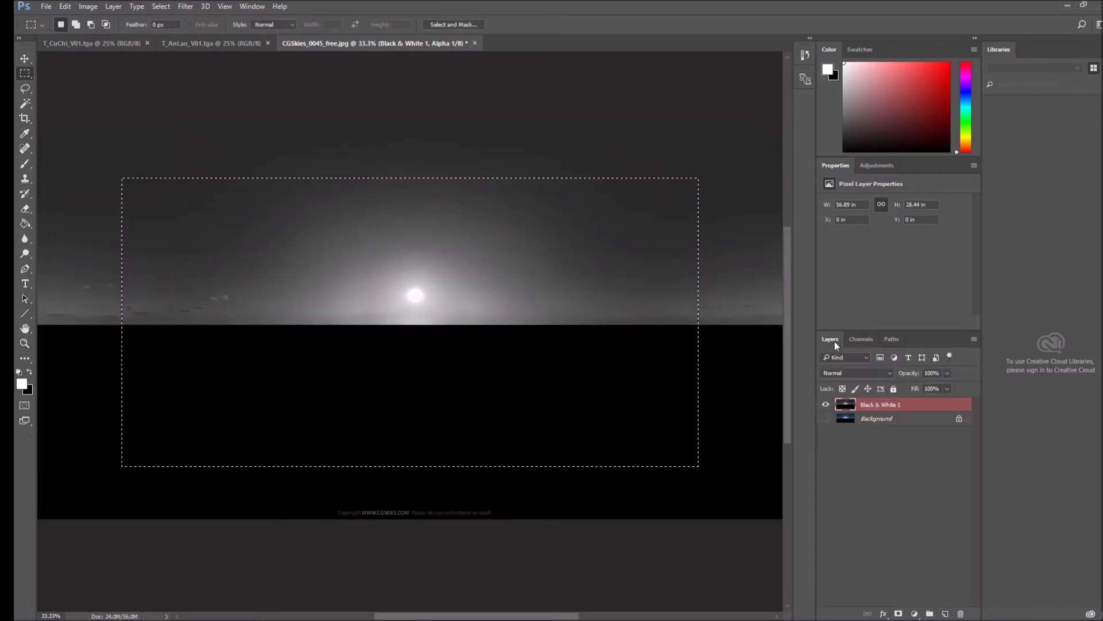
pyautogui.click(826, 407)
pyautogui.rightClick(926, 406)
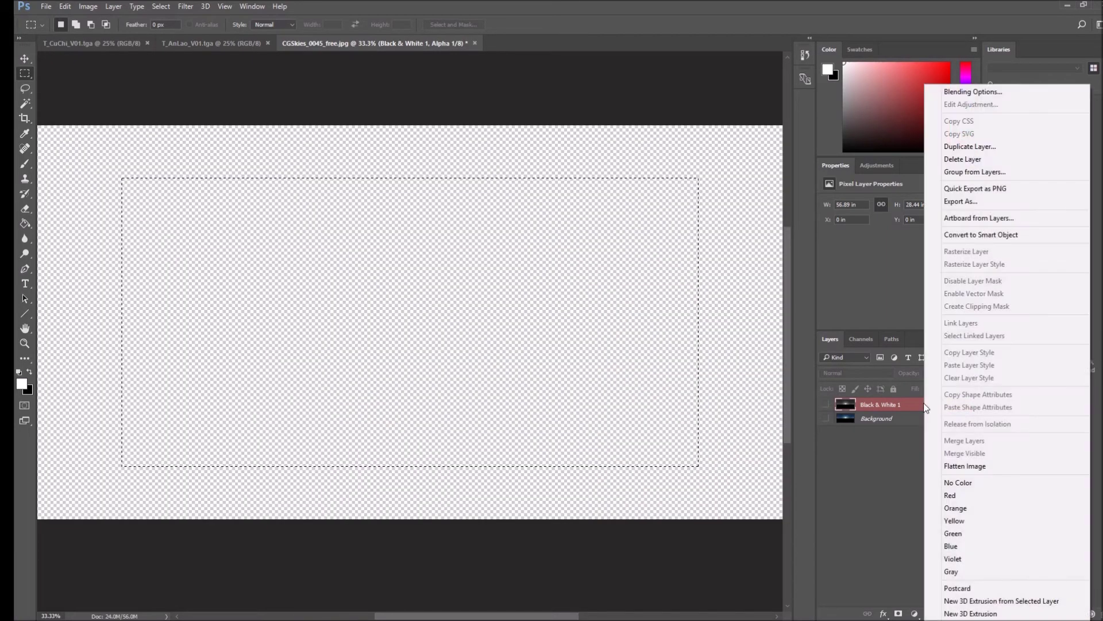
pyautogui.click(995, 157)
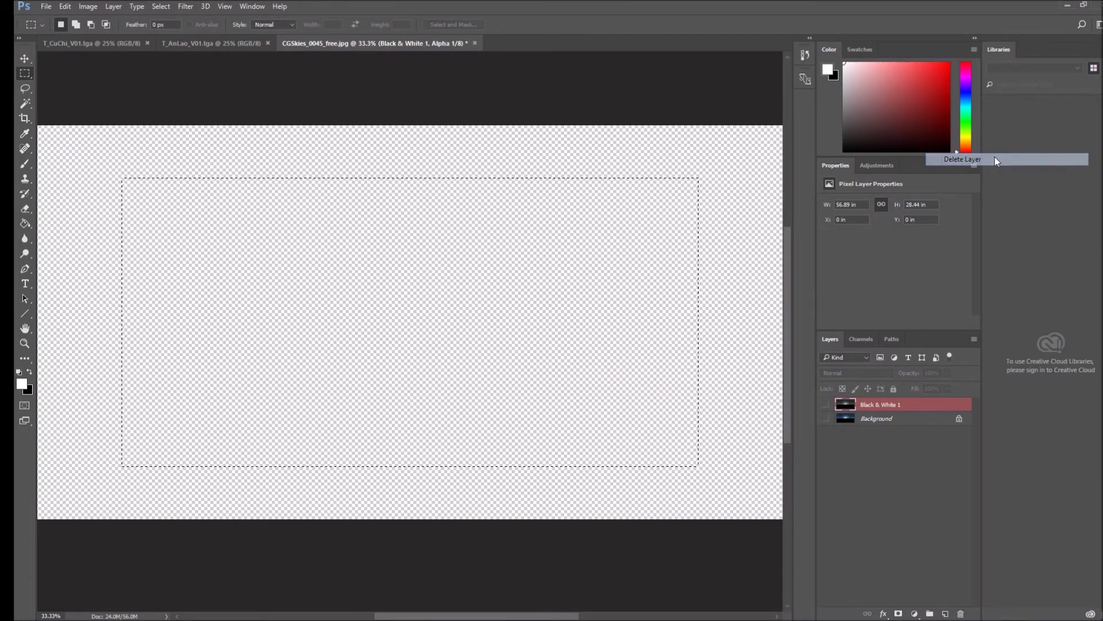
pyautogui.click(552, 236)
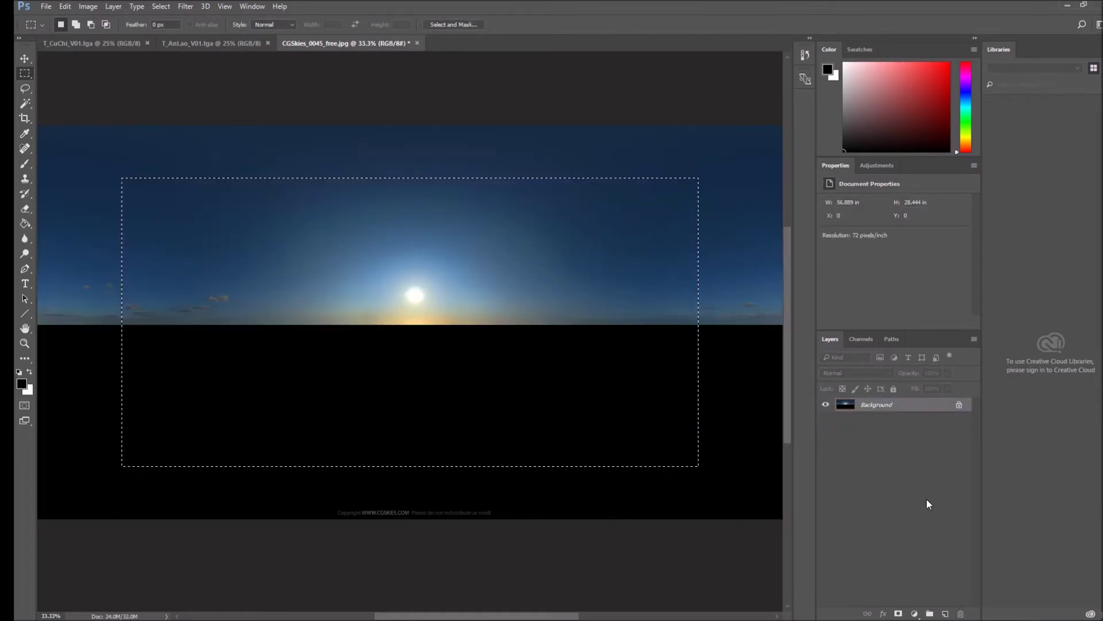
pyautogui.click(861, 339)
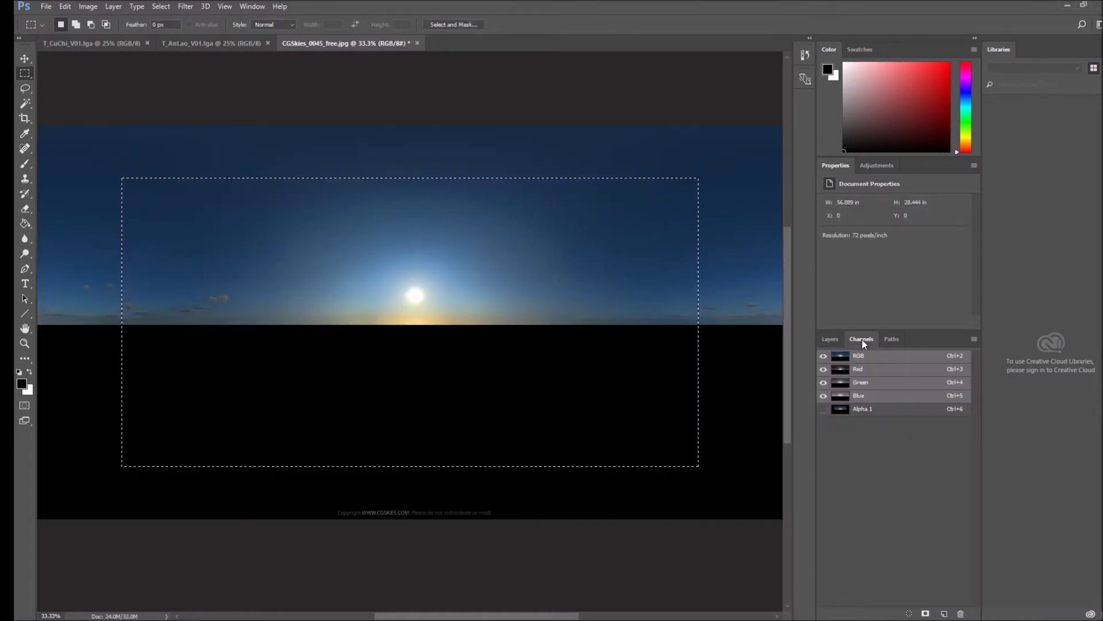
pyautogui.click(829, 340)
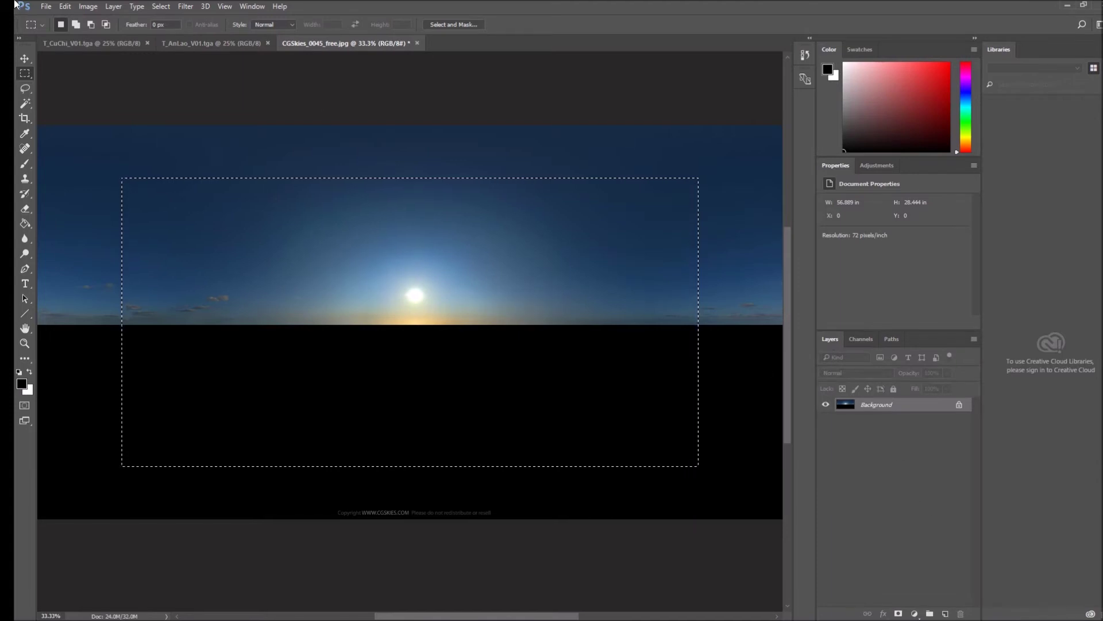
# Save the image in Downloads as the Targa file Blue_Sky with alpha channels, at 32 bits/pixel without compression.
pyautogui.click(45, 7)
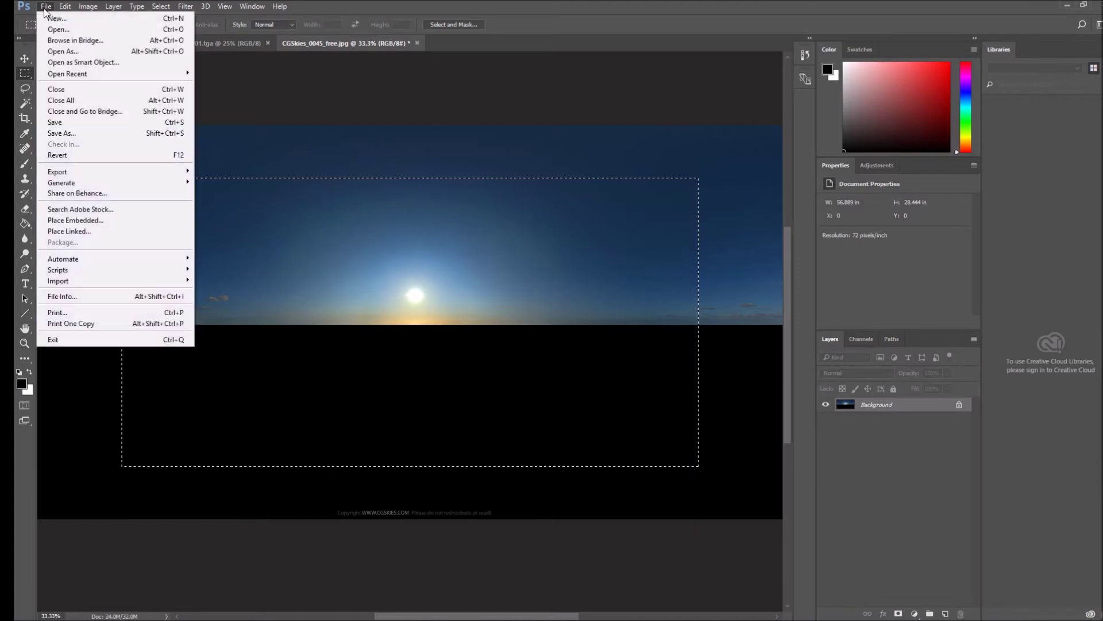
pyautogui.click(86, 133)
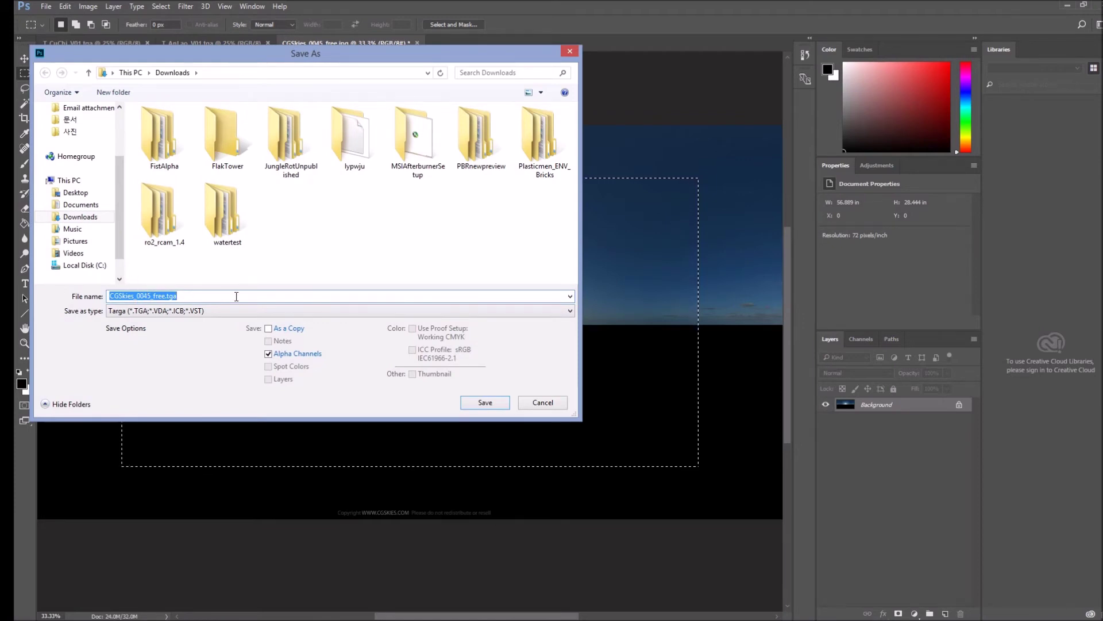
pyautogui.write('Blue_Sky')
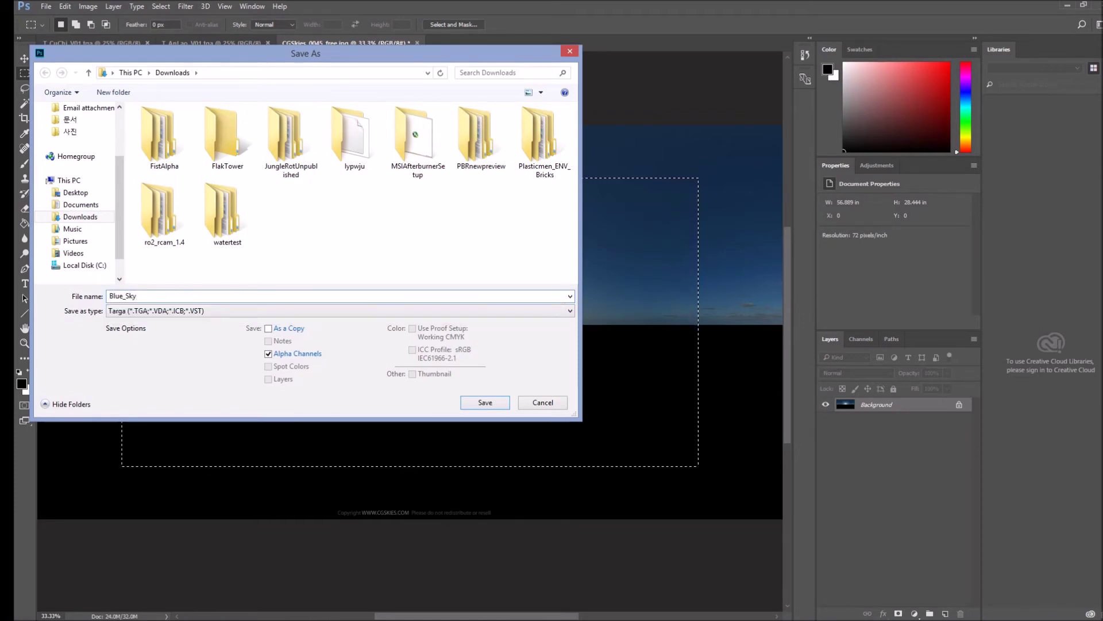
pyautogui.press('Tab')
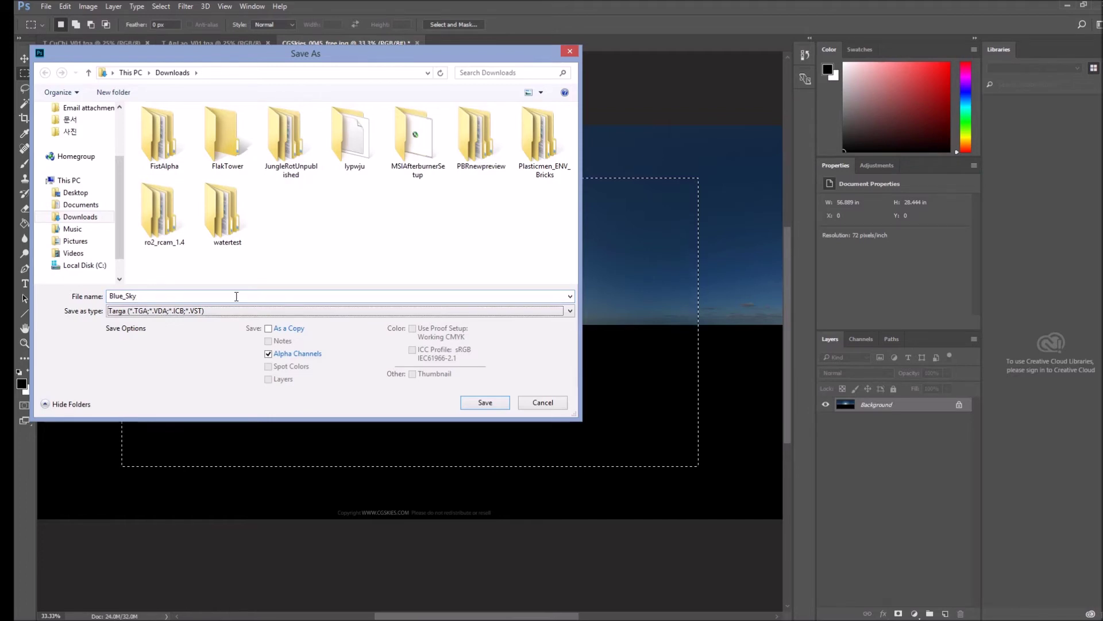
pyautogui.press('Tab')
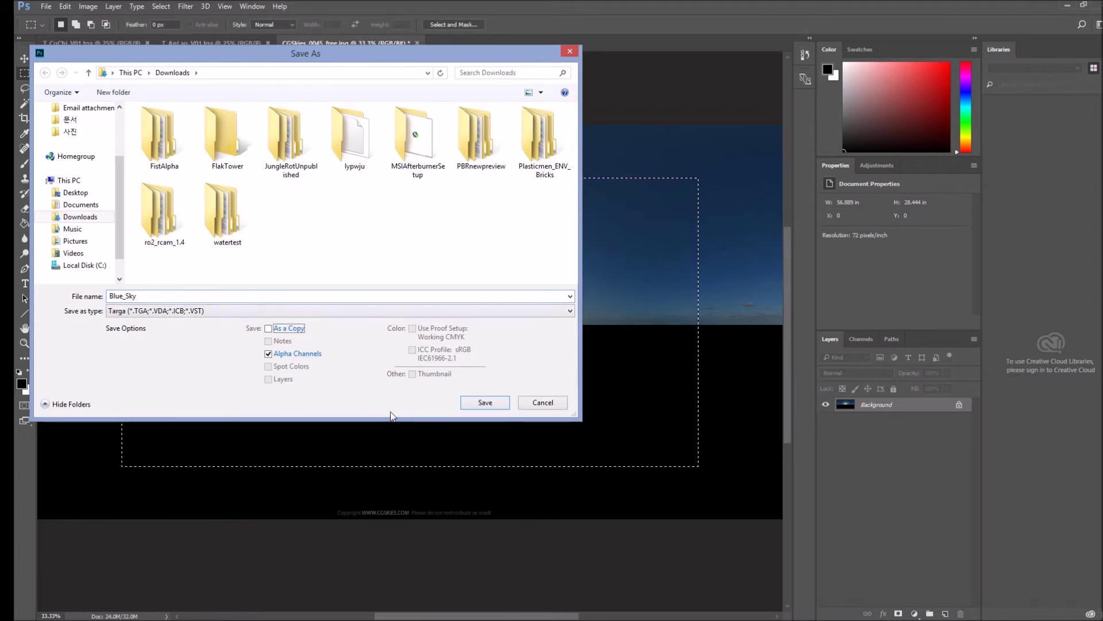
pyautogui.click(487, 403)
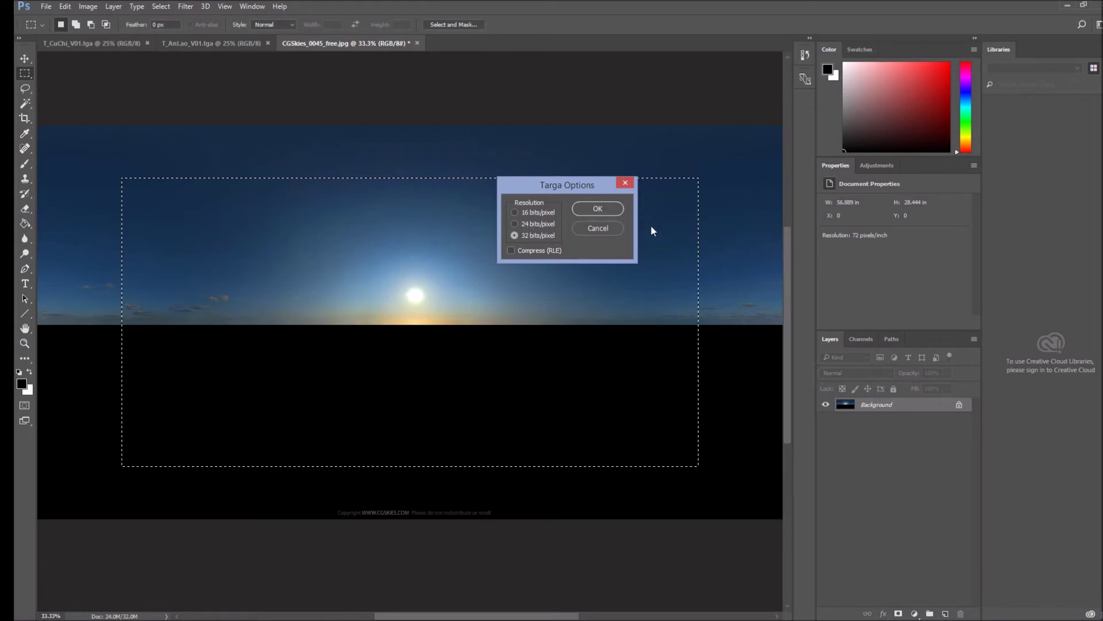
pyautogui.click(590, 209)
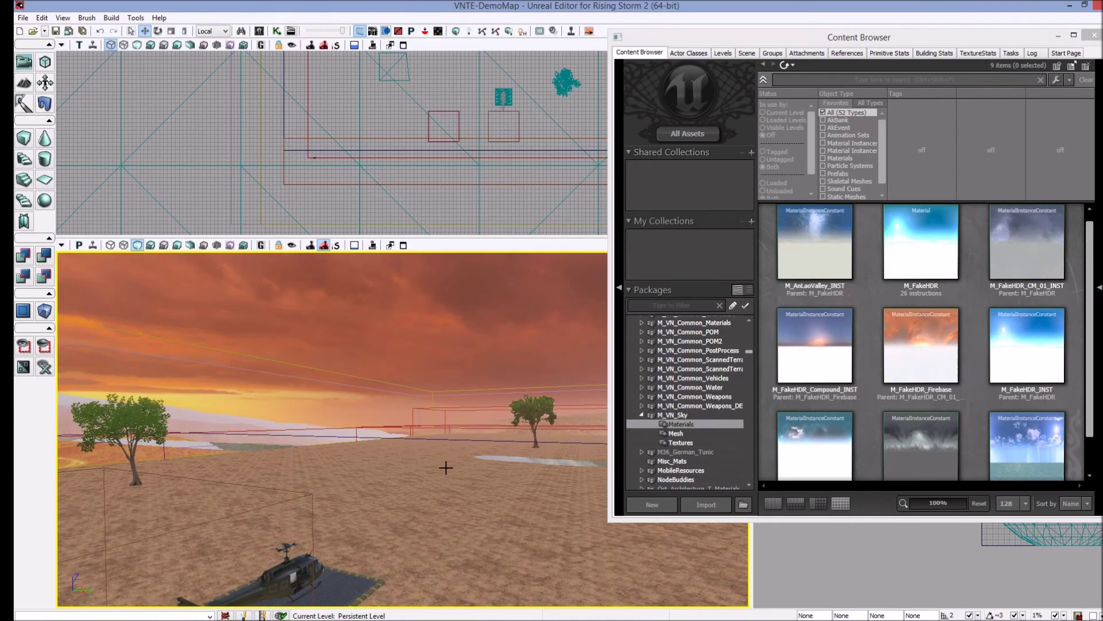
# Copy the M_FakeHDR_INST material instance into the Materials group of package VNTE-DemoMap under the name Custom_Sky_MIC.
pyautogui.moveTo(402, 429); pyautogui.dragTo(349, 411, button='right')
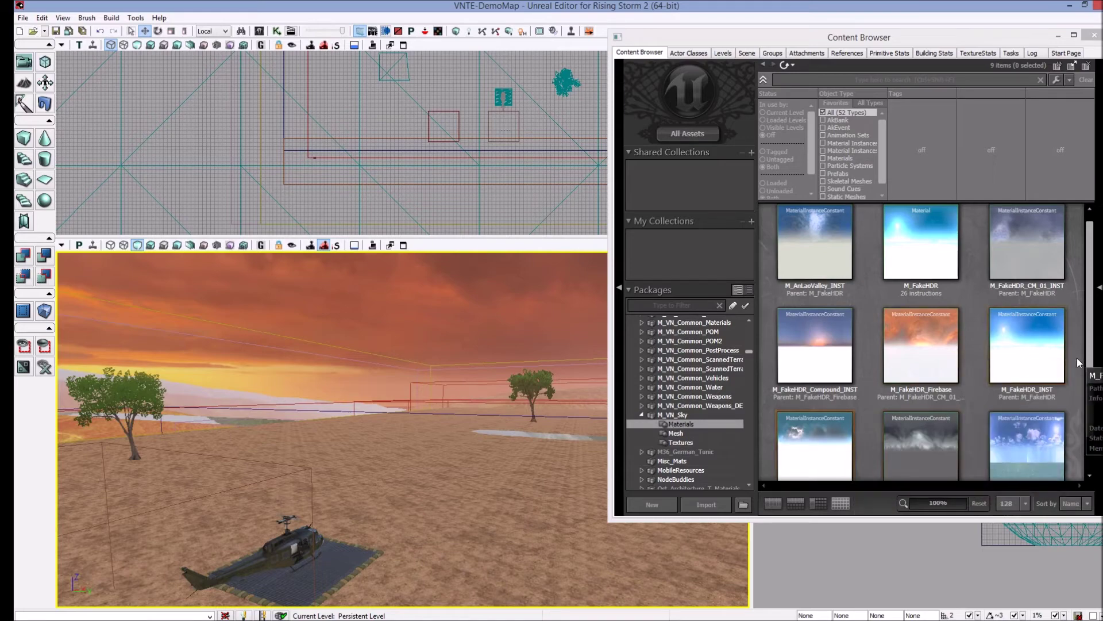
pyautogui.rightClick(1044, 372)
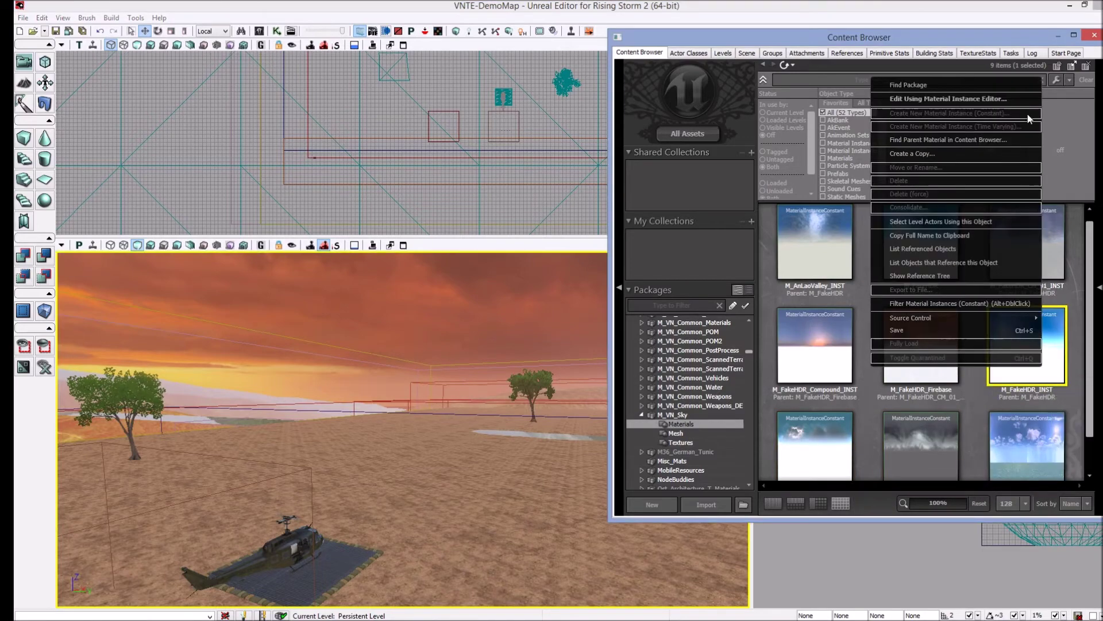
pyautogui.click(1015, 150)
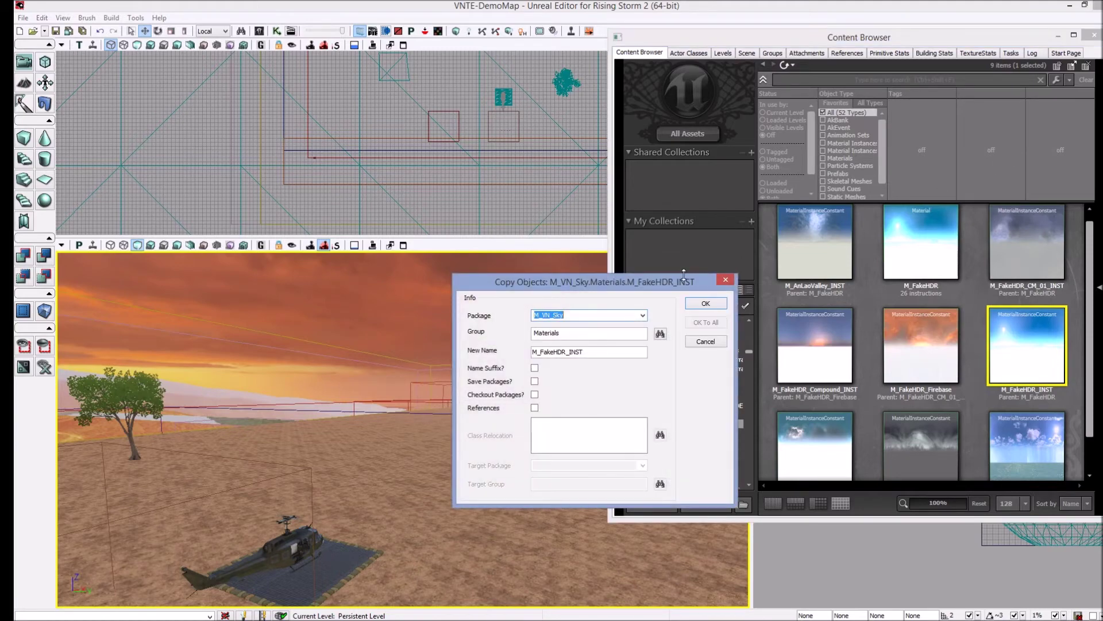
pyautogui.write('V')
pyautogui.press('Down')
pyautogui.press('Tab')
pyautogui.press('Tab')
pyautogui.press('Tab')
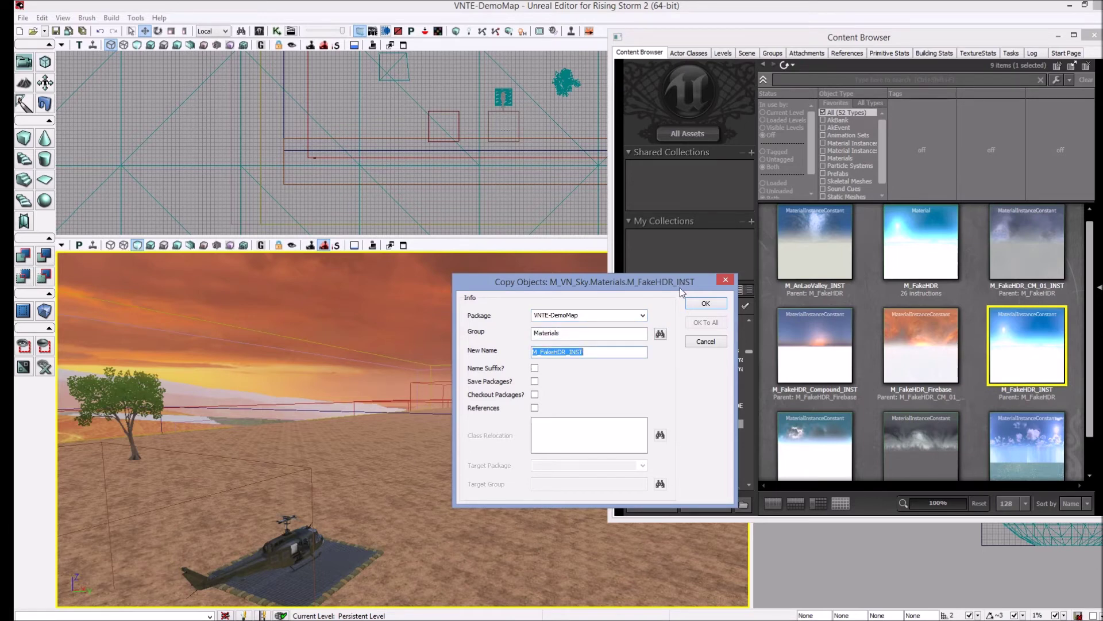
pyautogui.write('Custom_Sky_MIC')
pyautogui.click(706, 304)
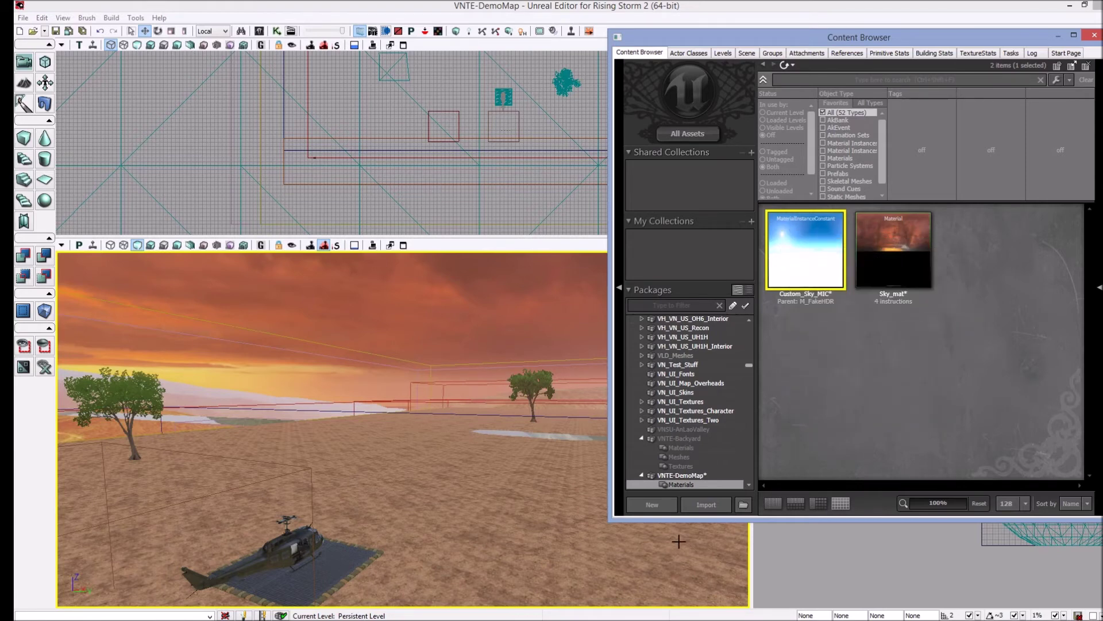
# Import Blue_Sky.tga from the Desktop into the VNTE-DemoMap package's Materials group with the default texture options.
pyautogui.click(716, 508)
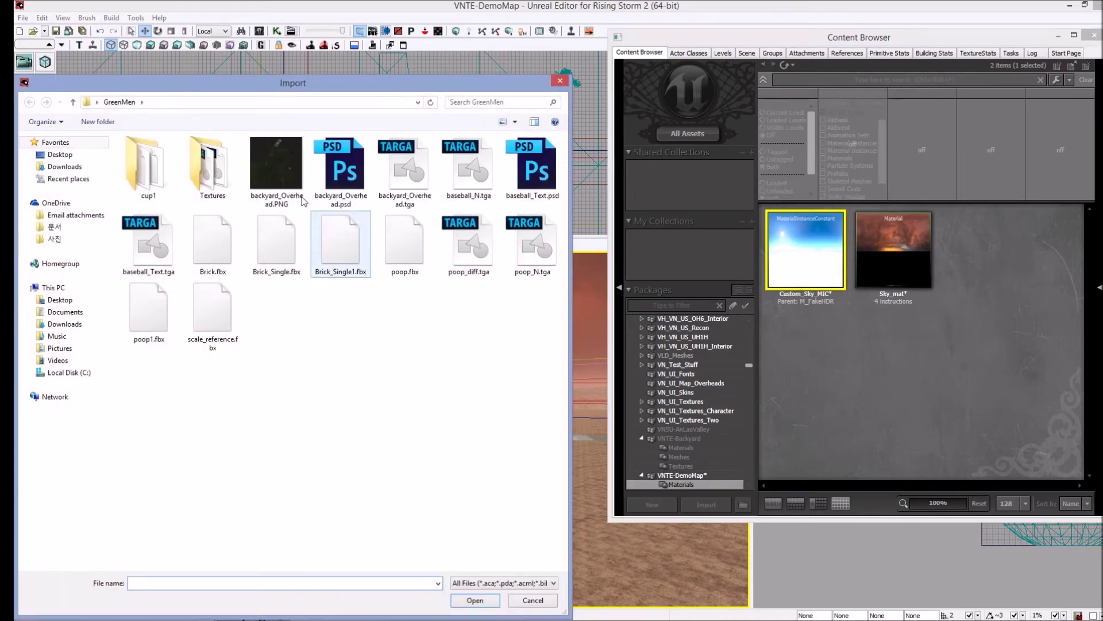
pyautogui.click(48, 155)
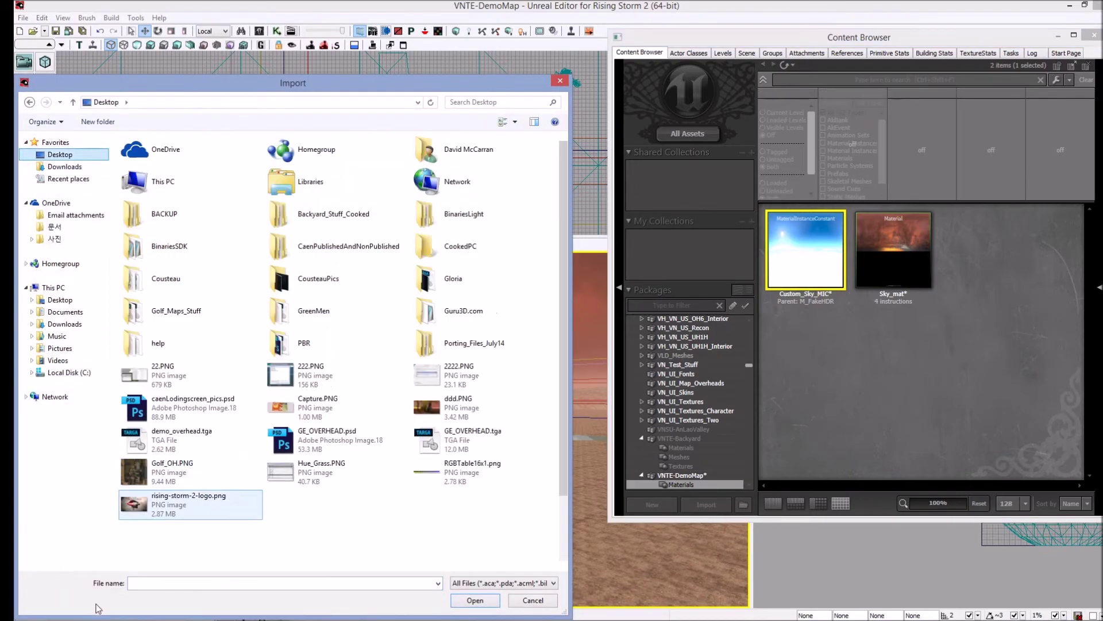
pyautogui.click(191, 585)
pyautogui.write('Blue_Sky.tga')
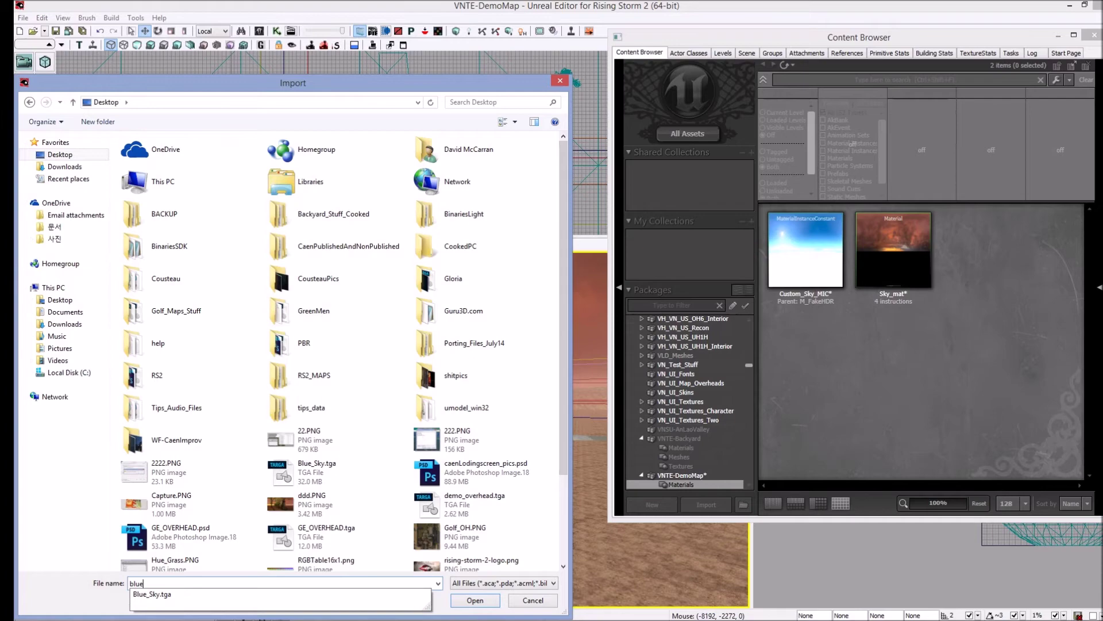
pyautogui.press('Return')
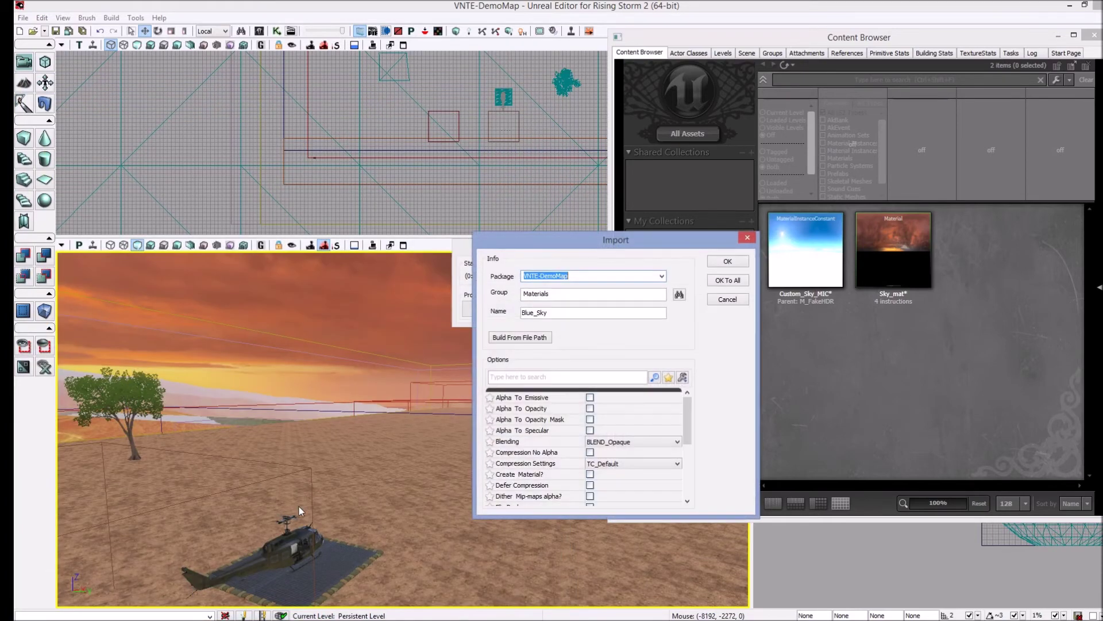
pyautogui.moveTo(688, 416)
pyautogui.mouseDown()
pyautogui.moveTo(689, 480)
pyautogui.moveTo(698, 415)
pyautogui.mouseUp()
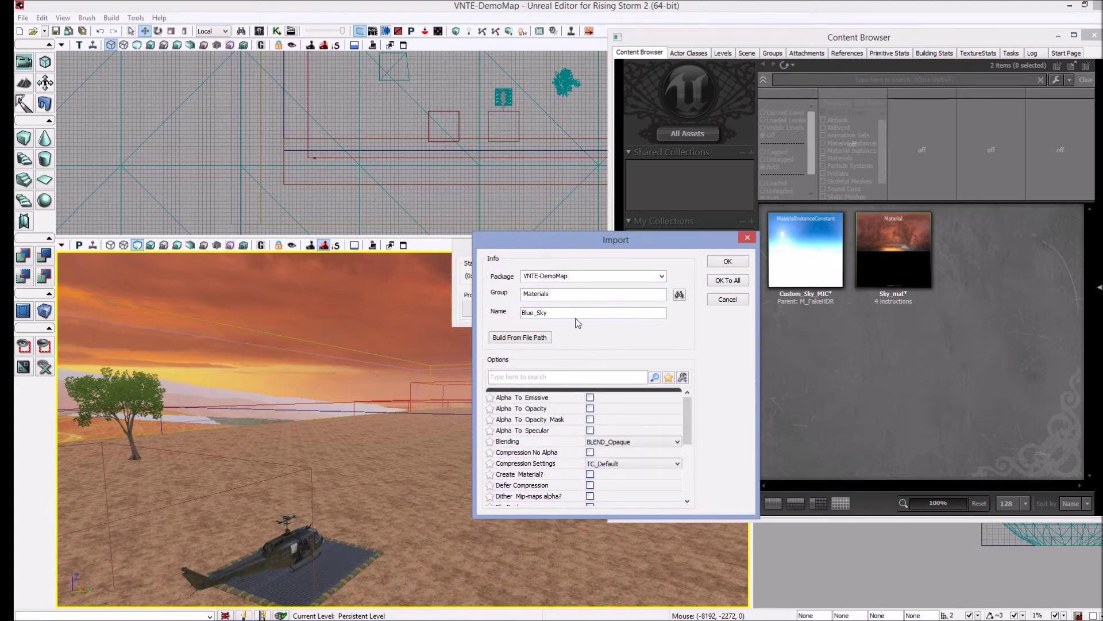
pyautogui.click(594, 311)
pyautogui.click(726, 261)
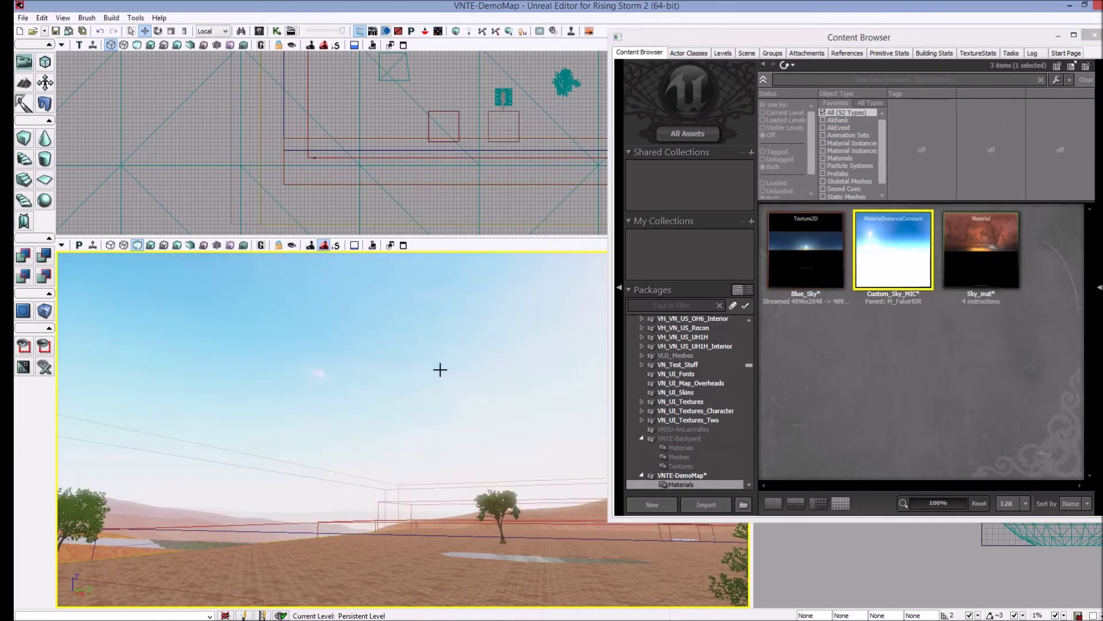
# Open Custom_Sky_MIC for editing, assign the Blue_Sky texture to its Texture parameter and enable that parameter's override.
pyautogui.moveTo(438, 370); pyautogui.dragTo(438, 370, button='right')
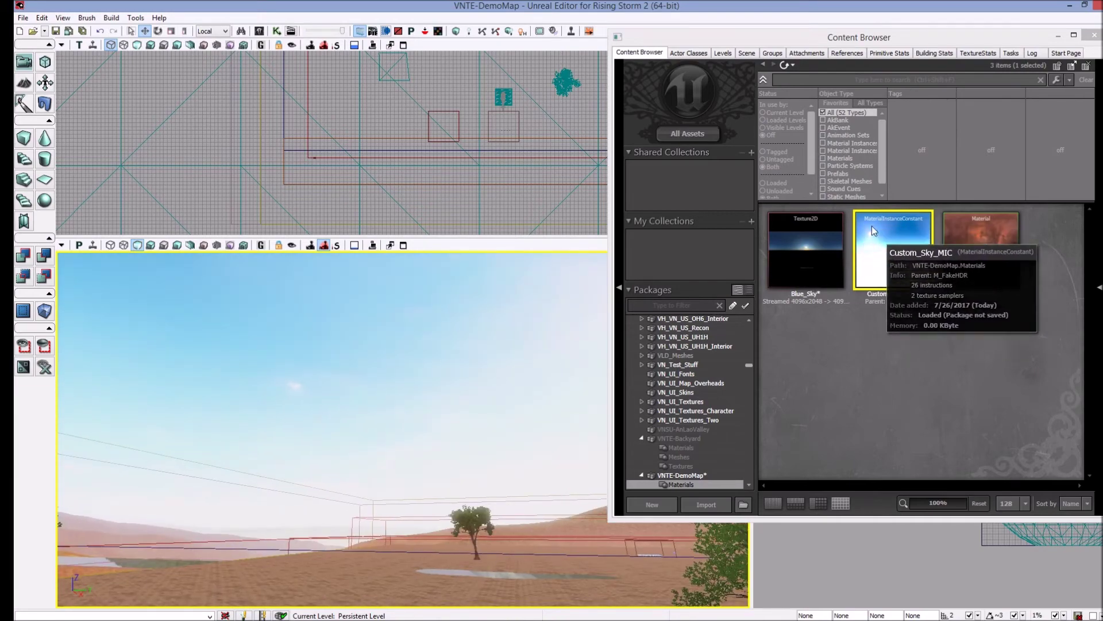
pyautogui.doubleClick(893, 258)
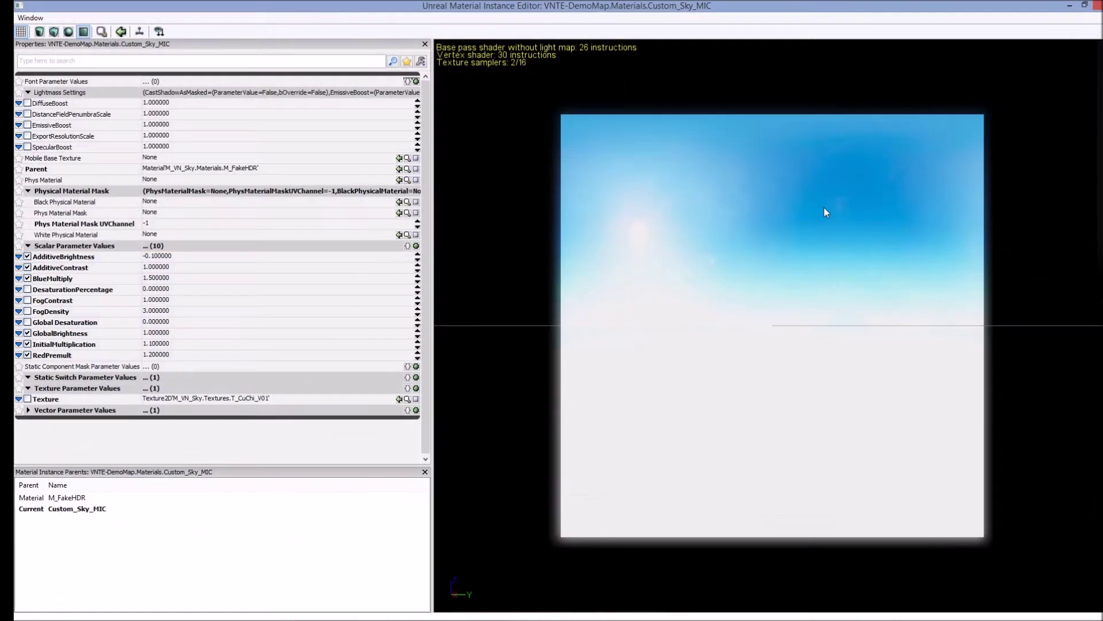
pyautogui.doubleClick(777, 11)
pyautogui.click(814, 250)
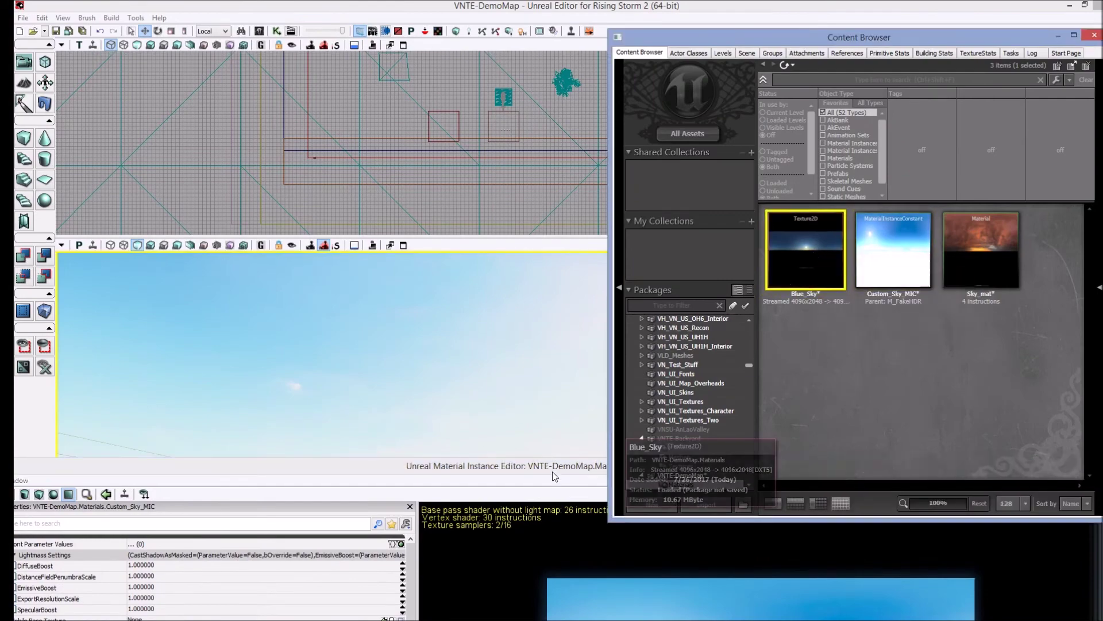
pyautogui.moveTo(554, 476); pyautogui.dragTo(695, 47)
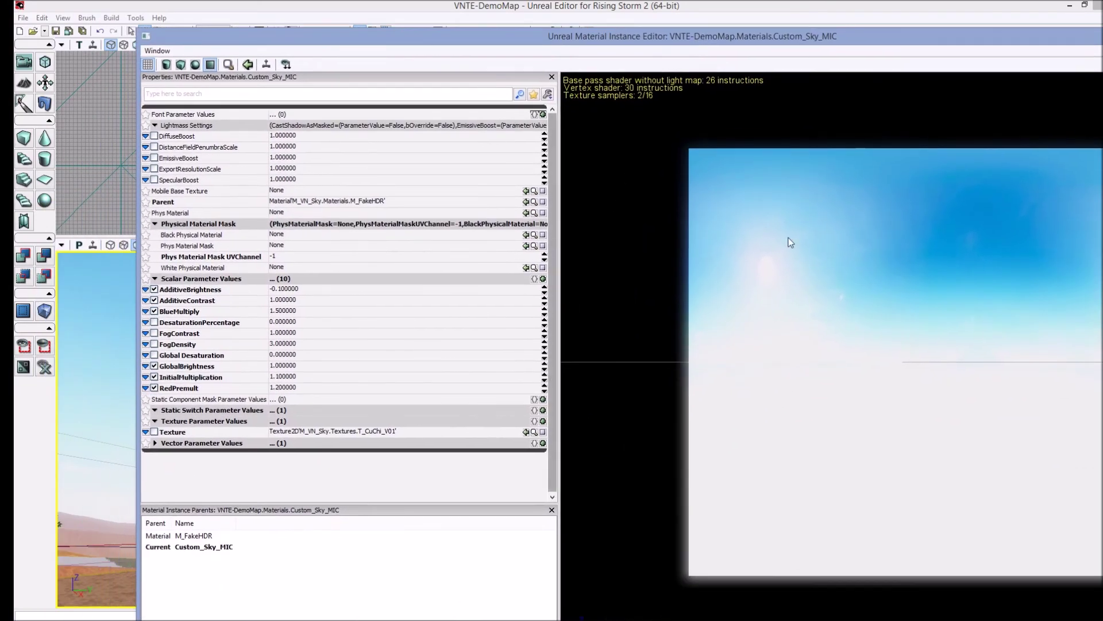
pyautogui.moveTo(911, 38); pyautogui.dragTo(858, 421)
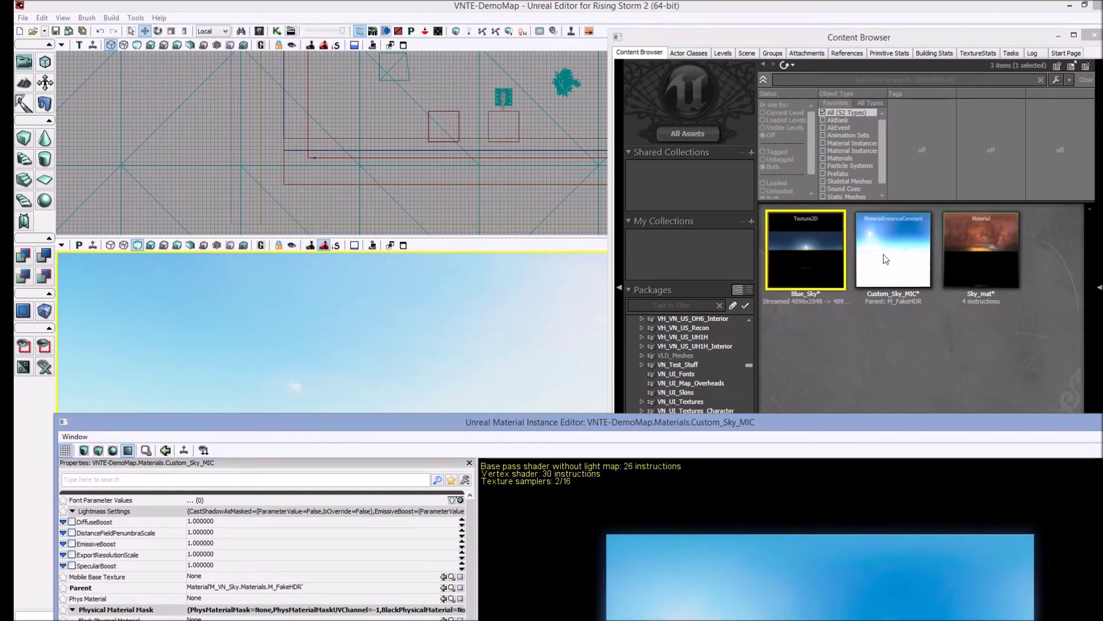
pyautogui.moveTo(684, 420); pyautogui.dragTo(816, 19)
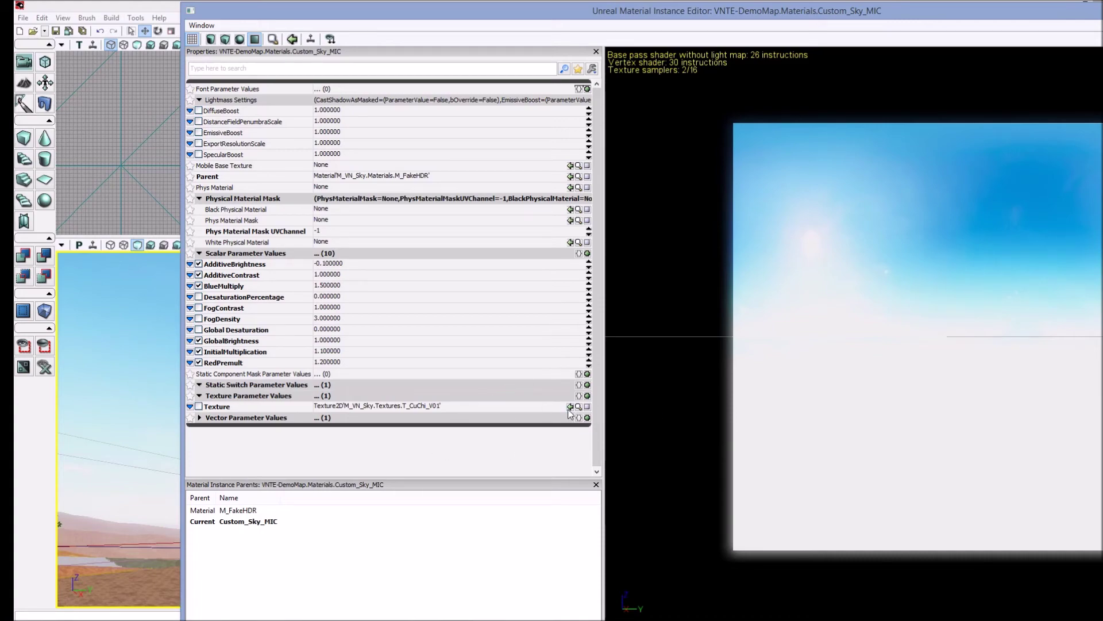
pyautogui.moveTo(758, 9); pyautogui.dragTo(761, 398)
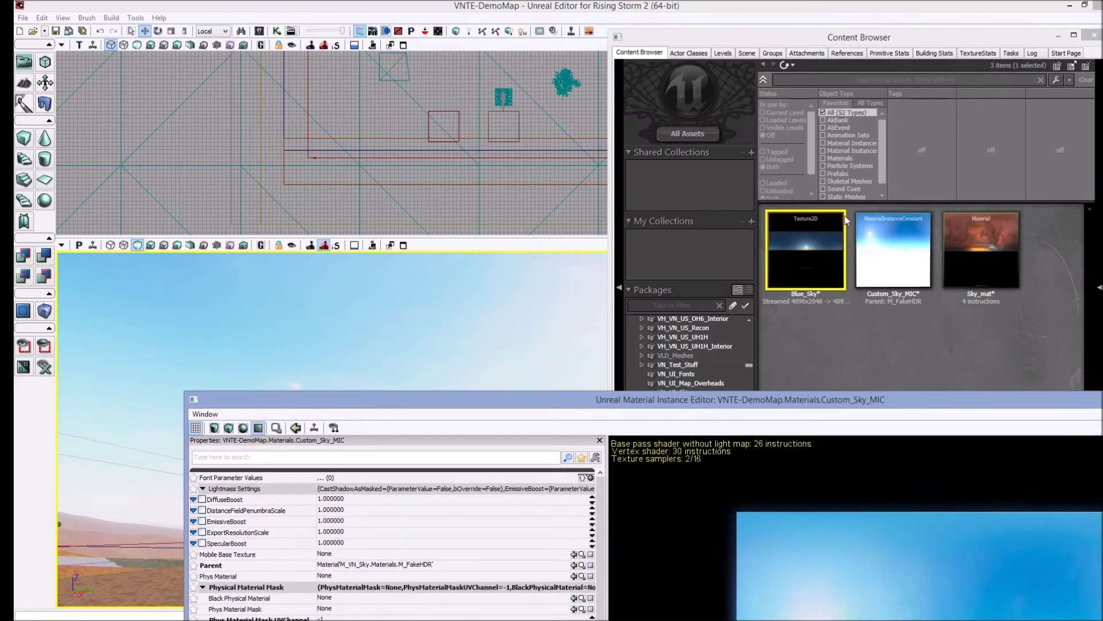
pyautogui.moveTo(539, 402); pyautogui.dragTo(633, 11)
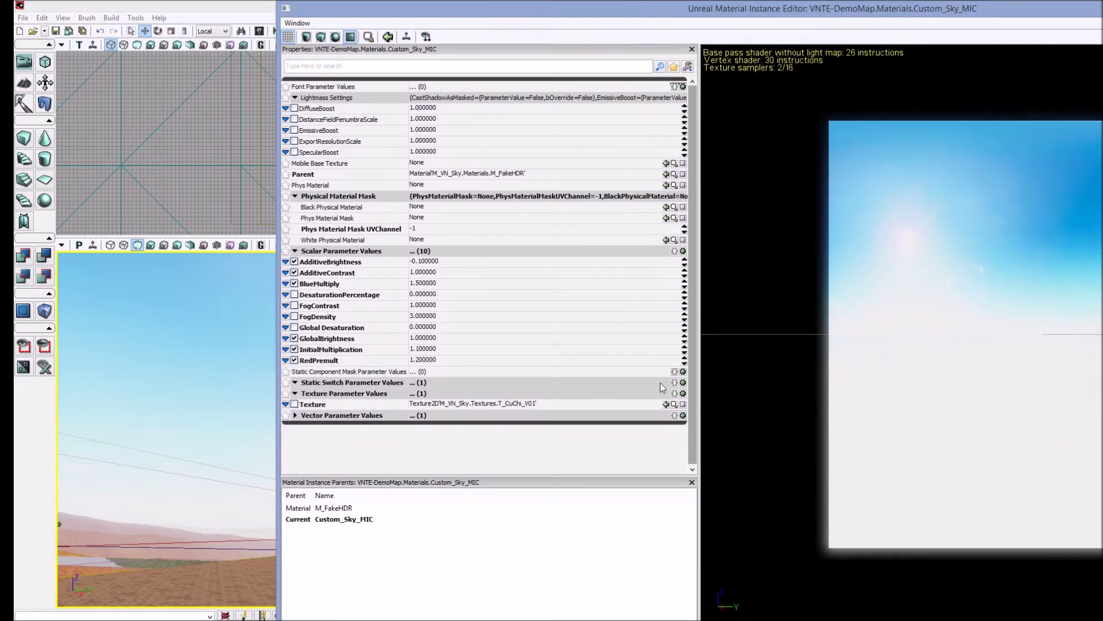
pyautogui.click(666, 404)
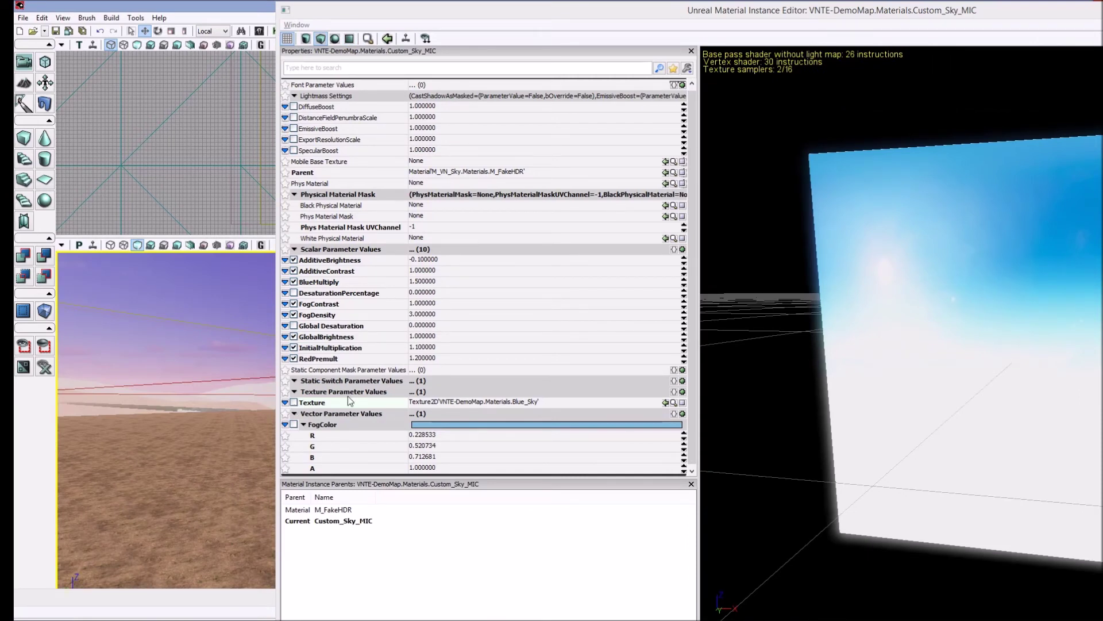
pyautogui.click(294, 403)
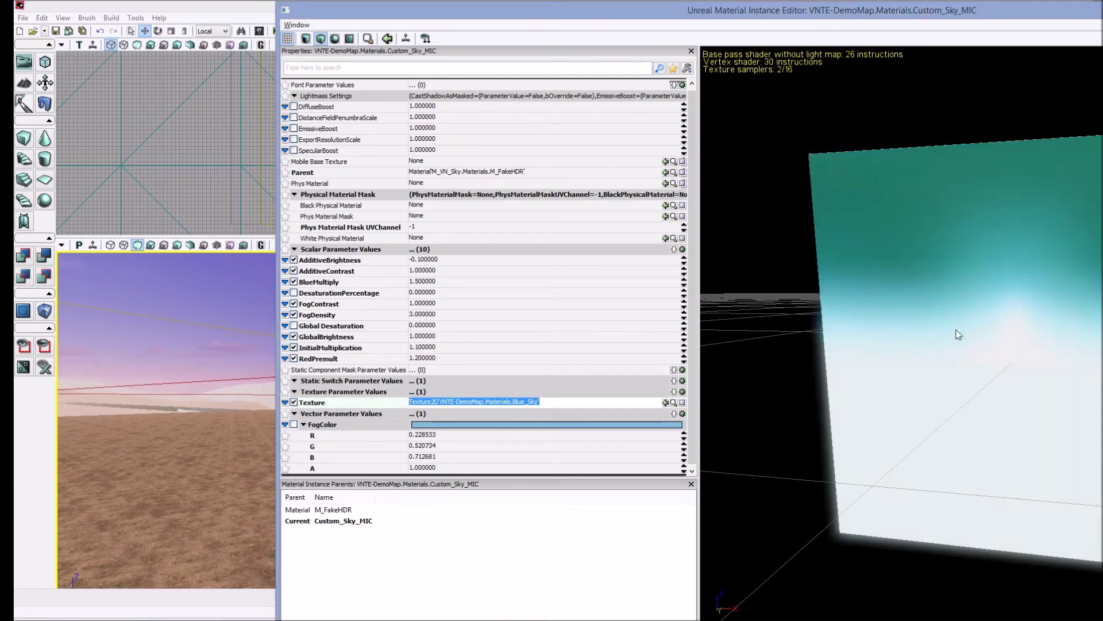
# Show the Custom_Sky_MIC preview on a sphere and examine the sky gradient and horizon from several angles.
pyautogui.moveTo(1037, 337)
pyautogui.mouseDown(button='right')
pyautogui.moveTo(1041, 299)
pyautogui.moveTo(1043, 321)
pyautogui.mouseUp(button='right')
pyautogui.moveTo(1044, 322)
pyautogui.mouseDown()
pyautogui.moveTo(988, 345)
pyautogui.moveTo(1017, 327)
pyautogui.moveTo(1058, 331)
pyautogui.moveTo(1015, 325)
pyautogui.moveTo(1048, 332)
pyautogui.mouseUp()
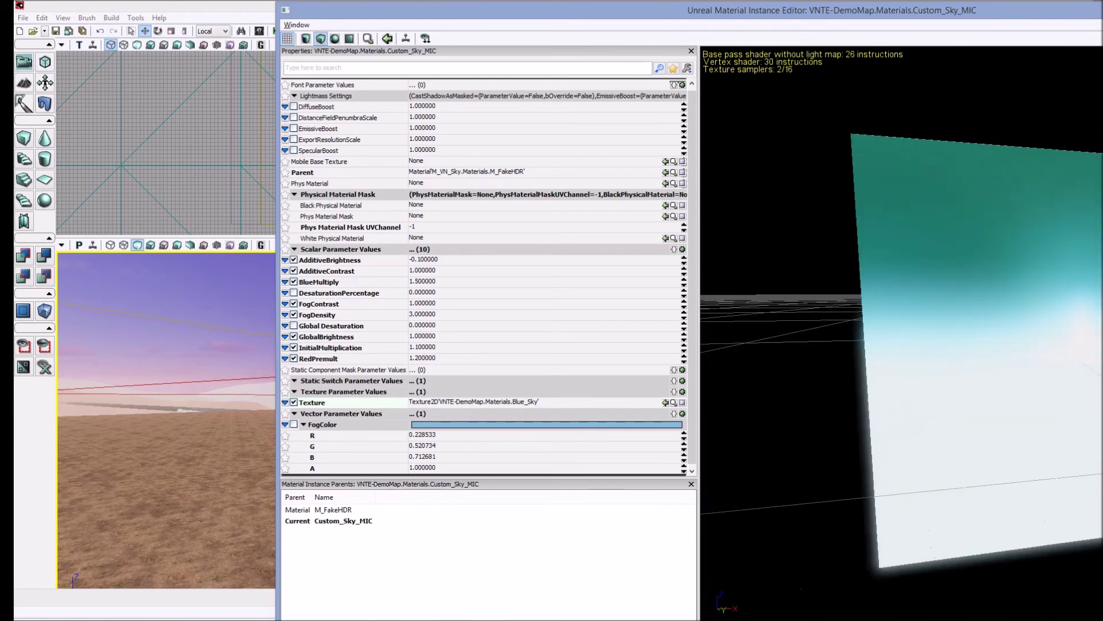
pyautogui.click(335, 38)
pyautogui.moveTo(944, 281); pyautogui.dragTo(1061, 63)
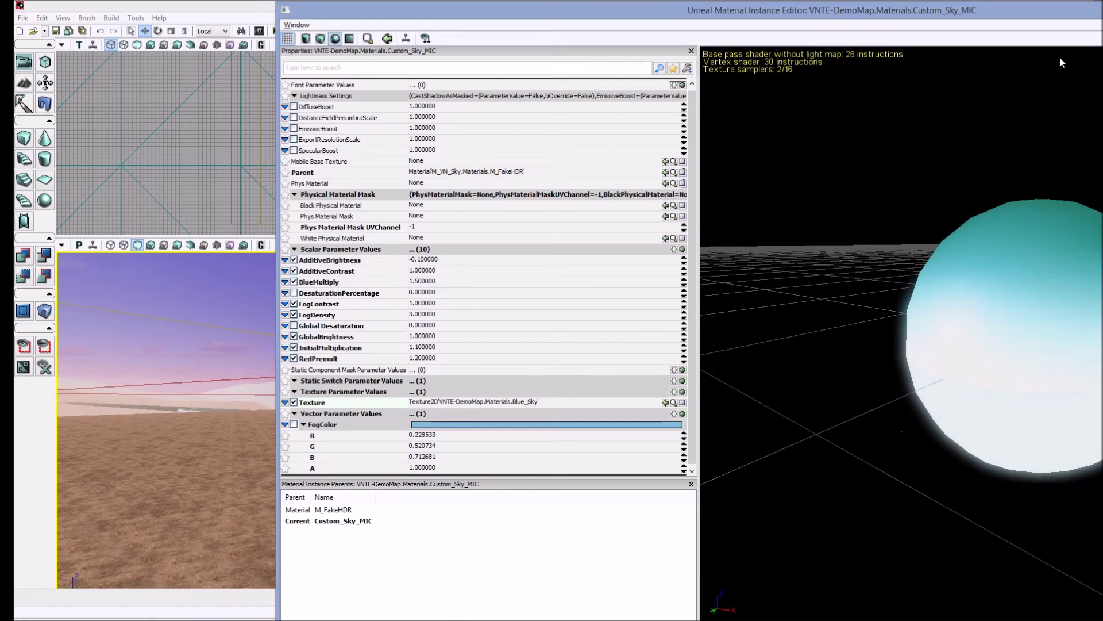
pyautogui.doubleClick(1029, 12)
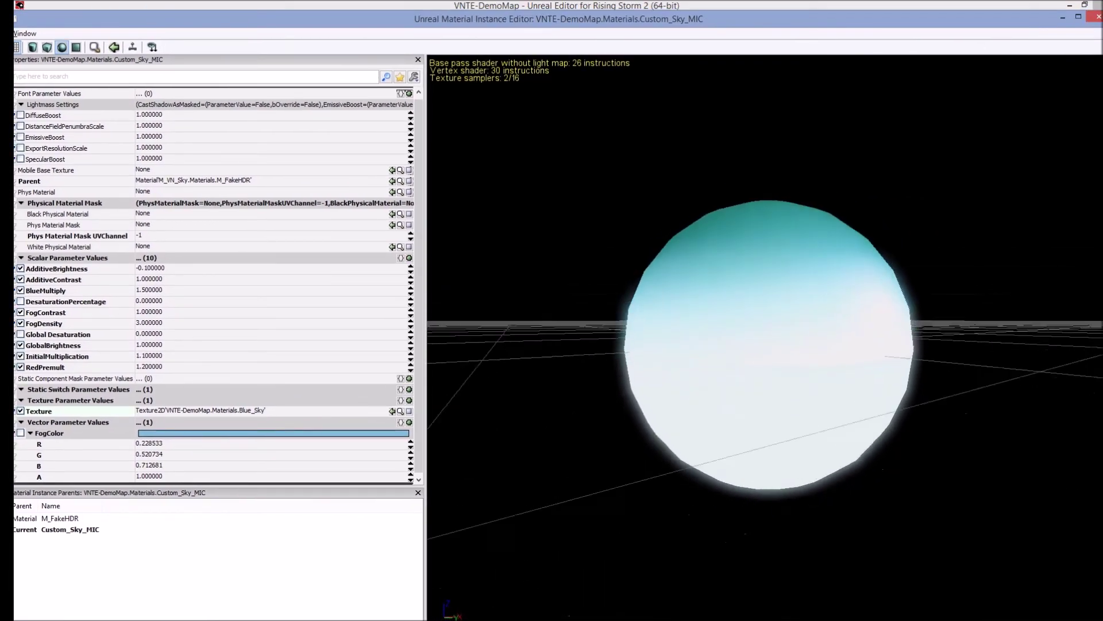
pyautogui.moveTo(502, 388); pyautogui.dragTo(501, 382)
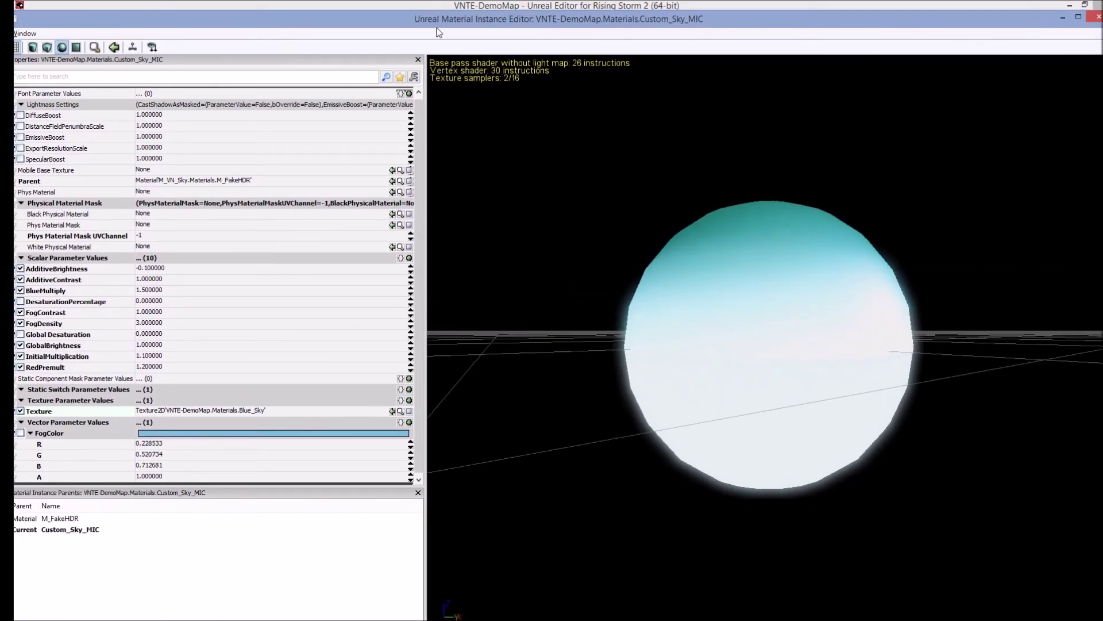
pyautogui.moveTo(439, 32); pyautogui.dragTo(488, 25)
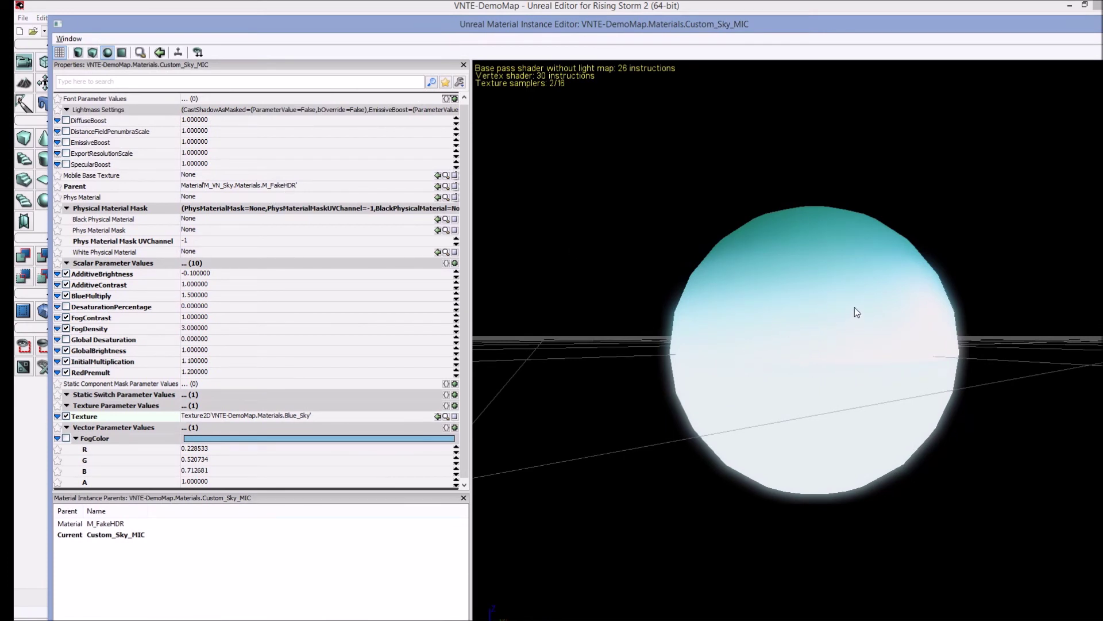
pyautogui.scroll(-2, 854, 307)
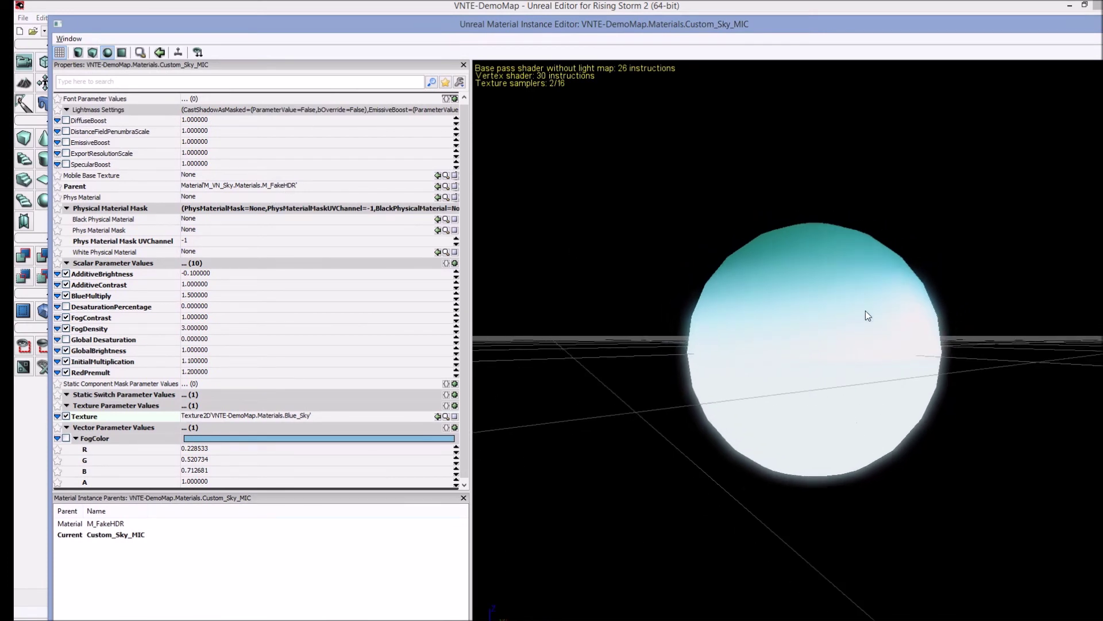
pyautogui.moveTo(866, 311)
pyautogui.mouseDown()
pyautogui.moveTo(833, 310)
pyautogui.moveTo(919, 351)
pyautogui.mouseUp()
pyautogui.moveTo(920, 349)
pyautogui.mouseDown(button='right')
pyautogui.moveTo(920, 319)
pyautogui.moveTo(922, 349)
pyautogui.mouseUp(button='right')
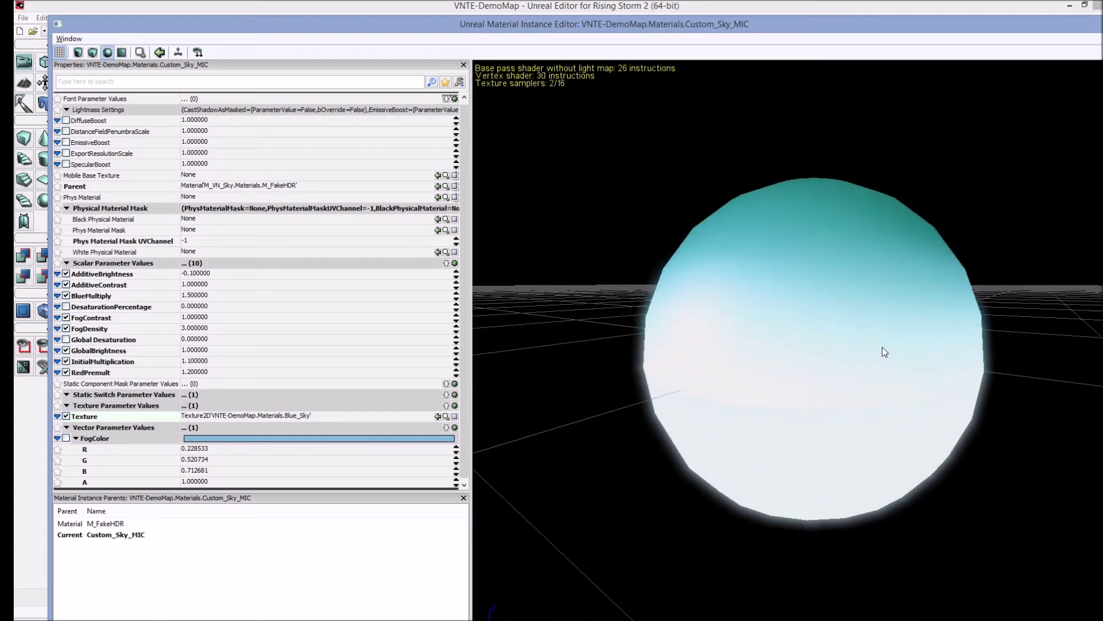
pyautogui.scroll(-2, 886, 350)
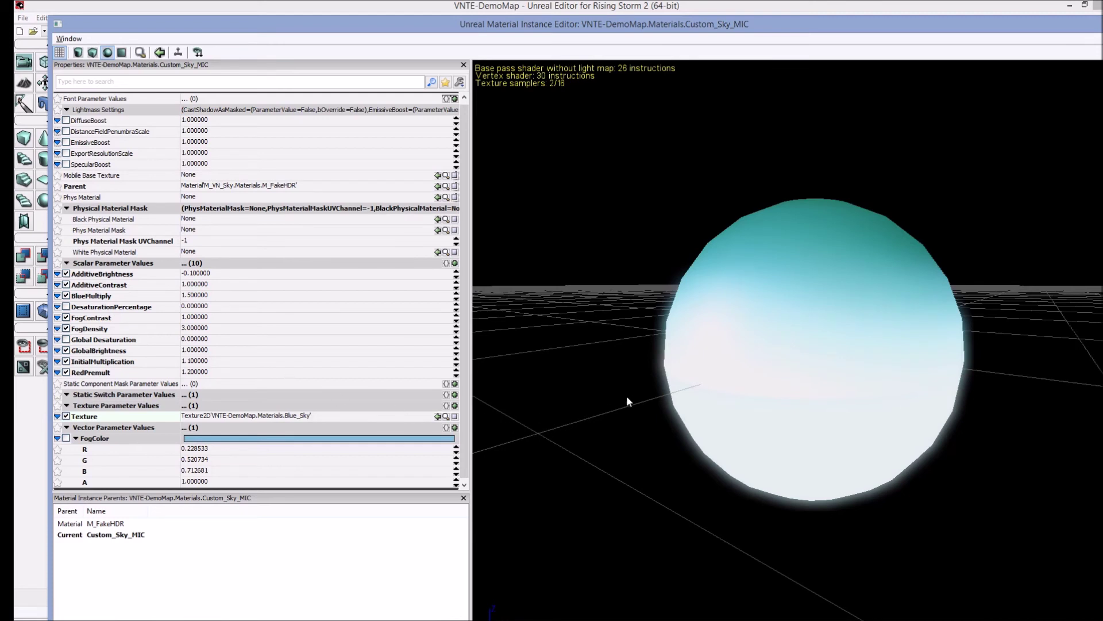
pyautogui.scroll(2, 655, 386)
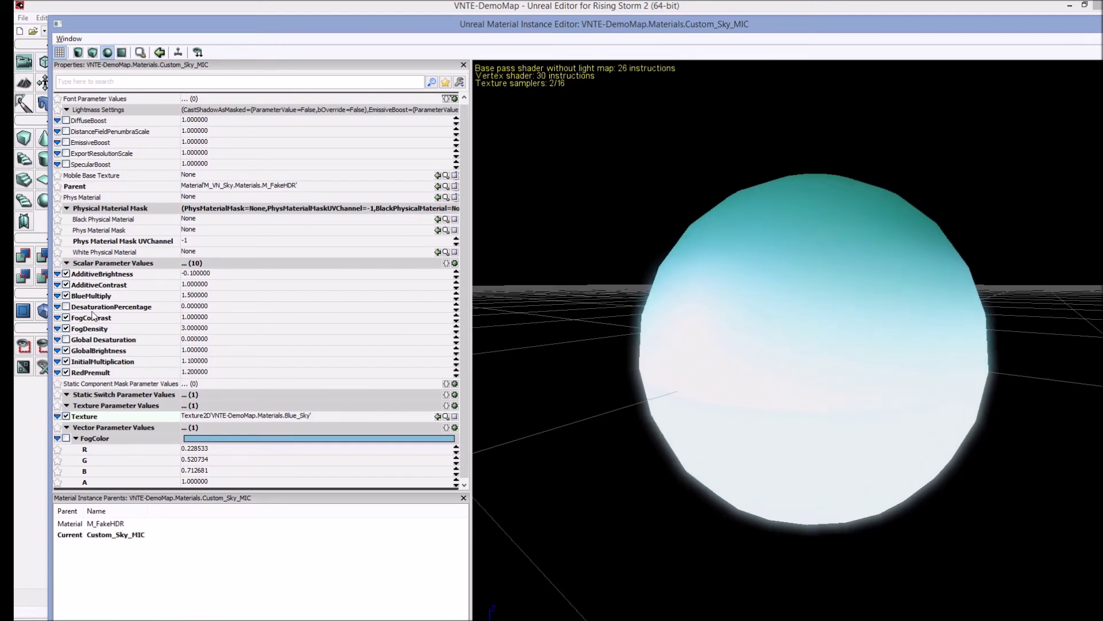
# Set FogContrast of Custom_Sky_MIC to 5 and check the horizon on the preview sphere.
pyautogui.click(200, 318)
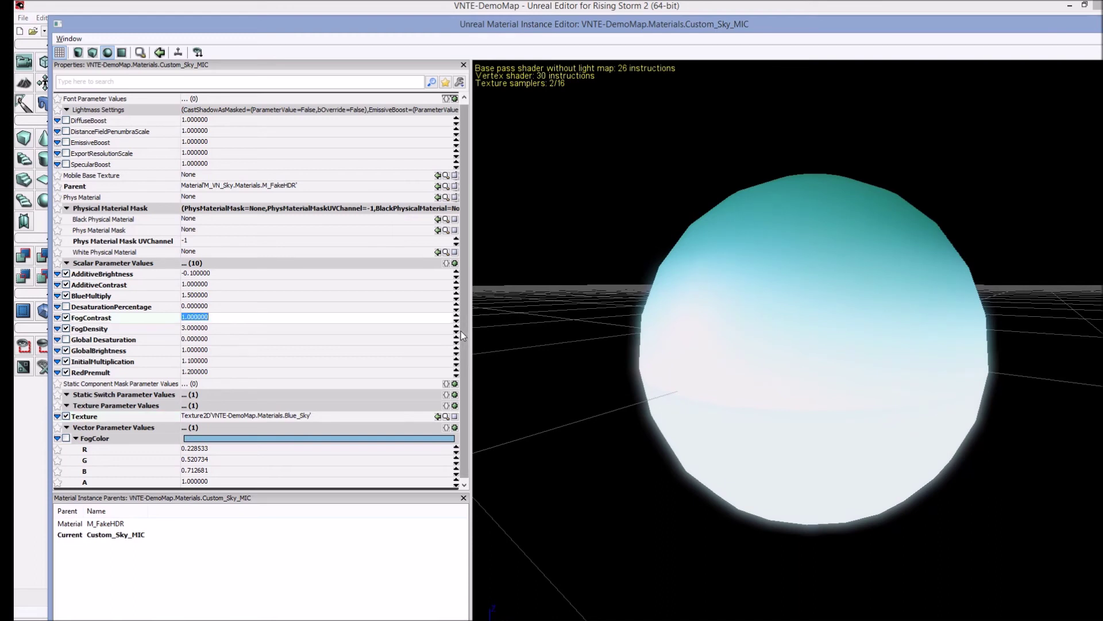
pyautogui.write('5')
pyautogui.press('Tab')
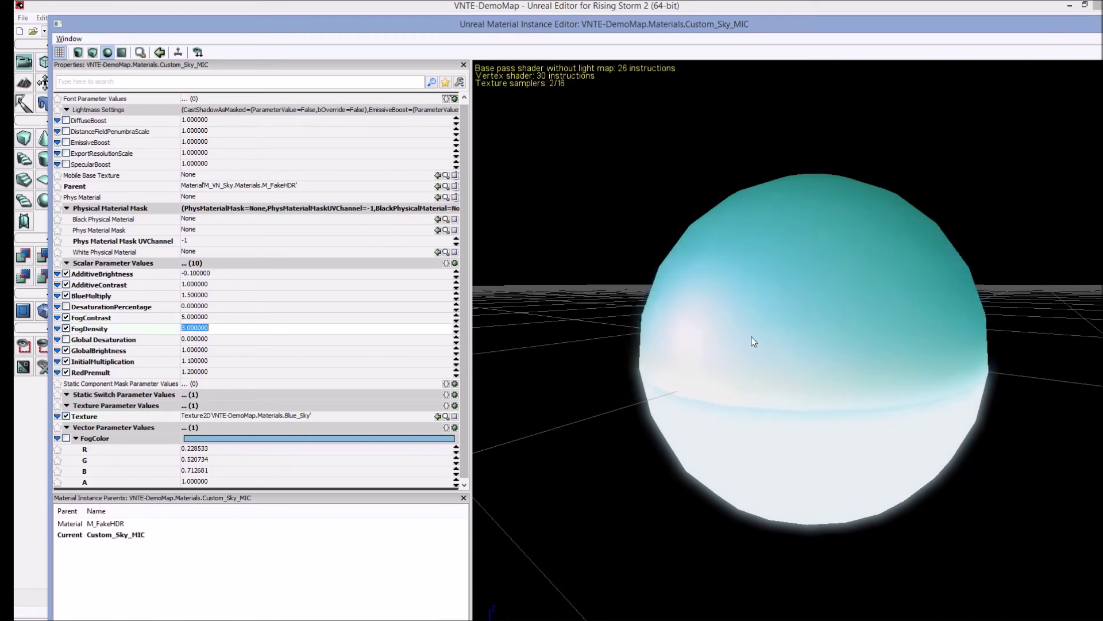
pyautogui.moveTo(753, 341); pyautogui.dragTo(795, 335)
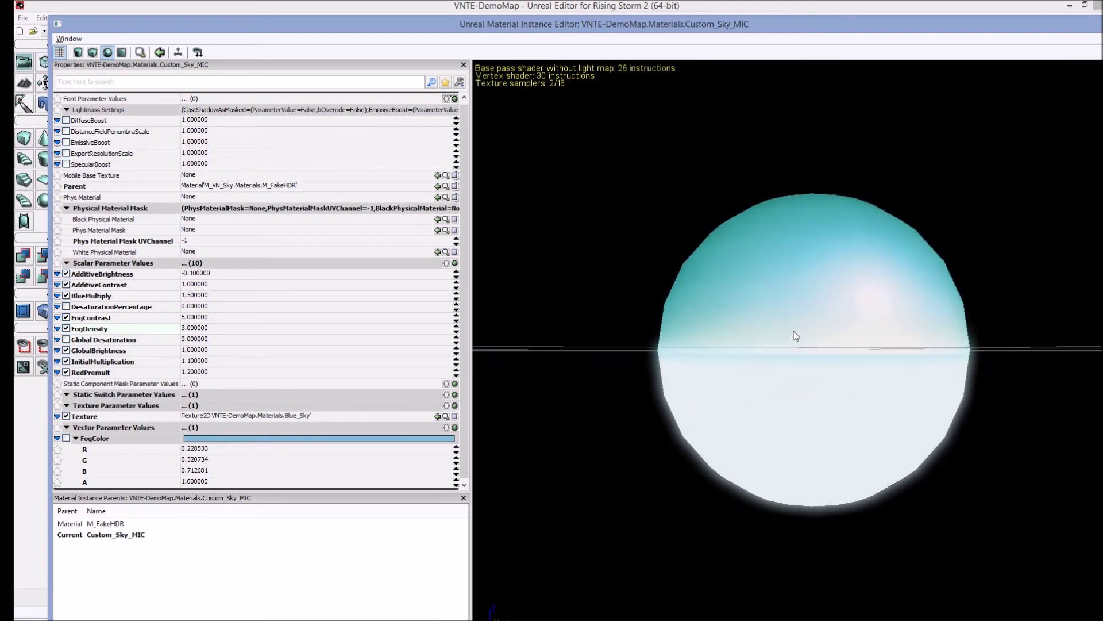
# Set FogDensity of Custom_Sky_MIC to 1 and inspect the fog on the lower half of the preview sphere.
pyautogui.click(199, 328)
pyautogui.write('1')
pyautogui.press('Tab')
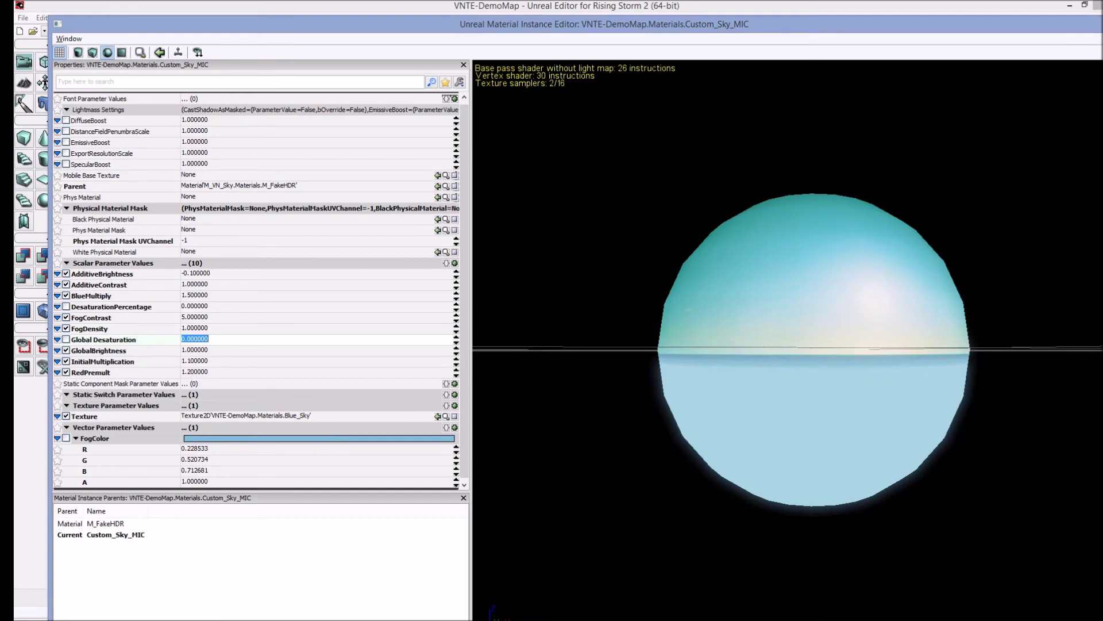
pyautogui.moveTo(900, 316); pyautogui.dragTo(900, 351, button='right')
pyautogui.moveTo(906, 359); pyautogui.dragTo(819, 391)
pyautogui.moveTo(816, 403); pyautogui.dragTo(816, 380, button='right')
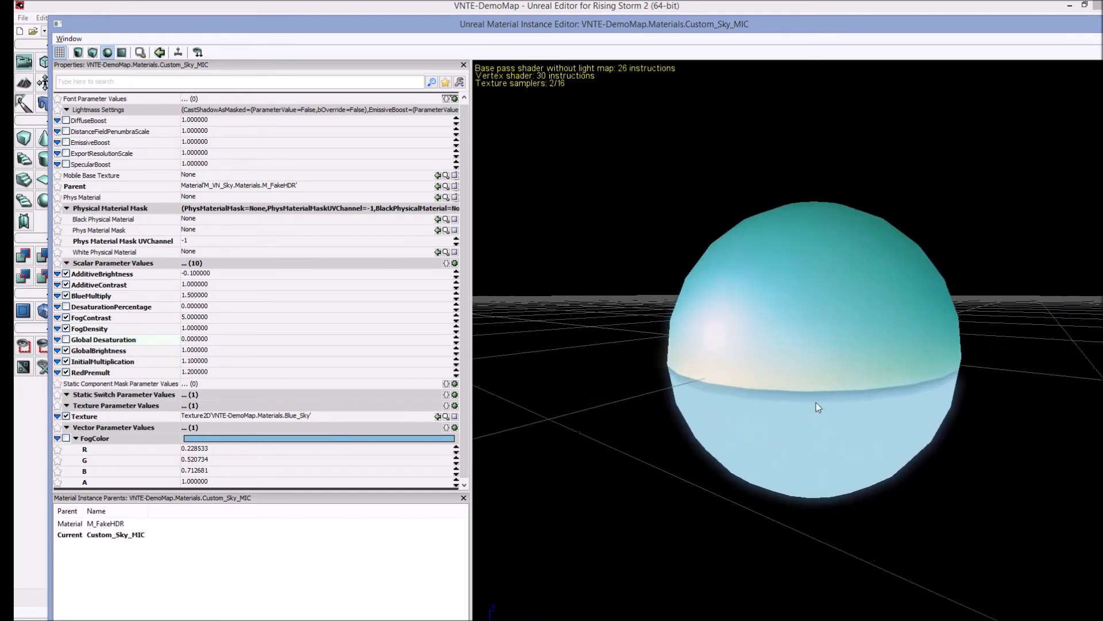
# Examine the sky gradient, sun glow and horizon of Custom_Sky_MIC on the preview sphere from several angles and distances.
pyautogui.moveTo(818, 407); pyautogui.dragTo(836, 345)
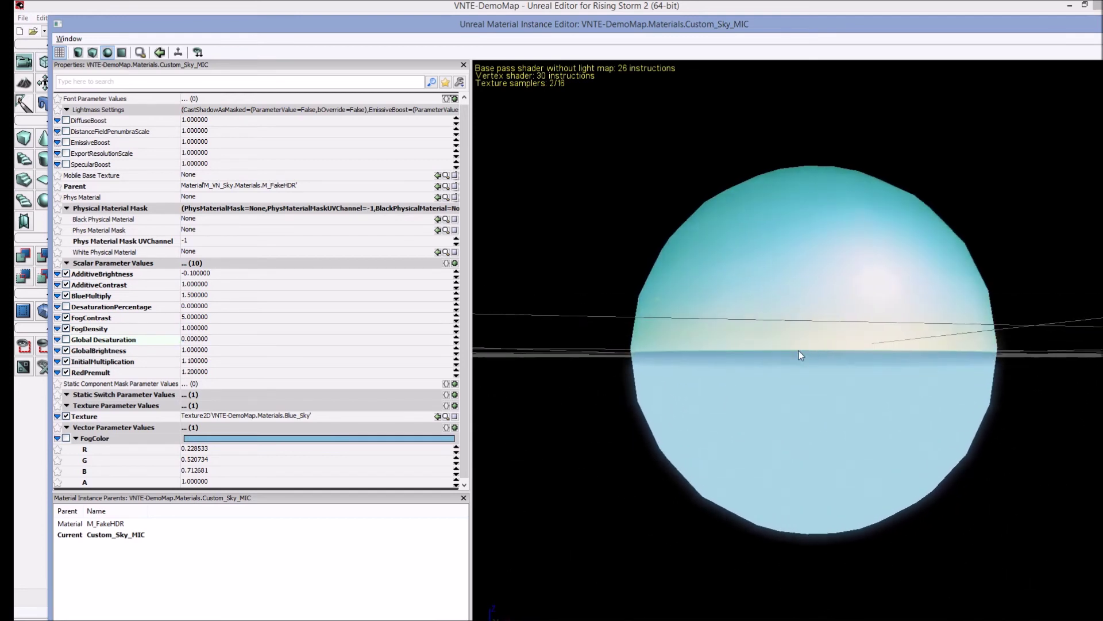
pyautogui.moveTo(925, 305); pyautogui.dragTo(935, 343, button='right')
pyautogui.moveTo(946, 313); pyautogui.dragTo(919, 335)
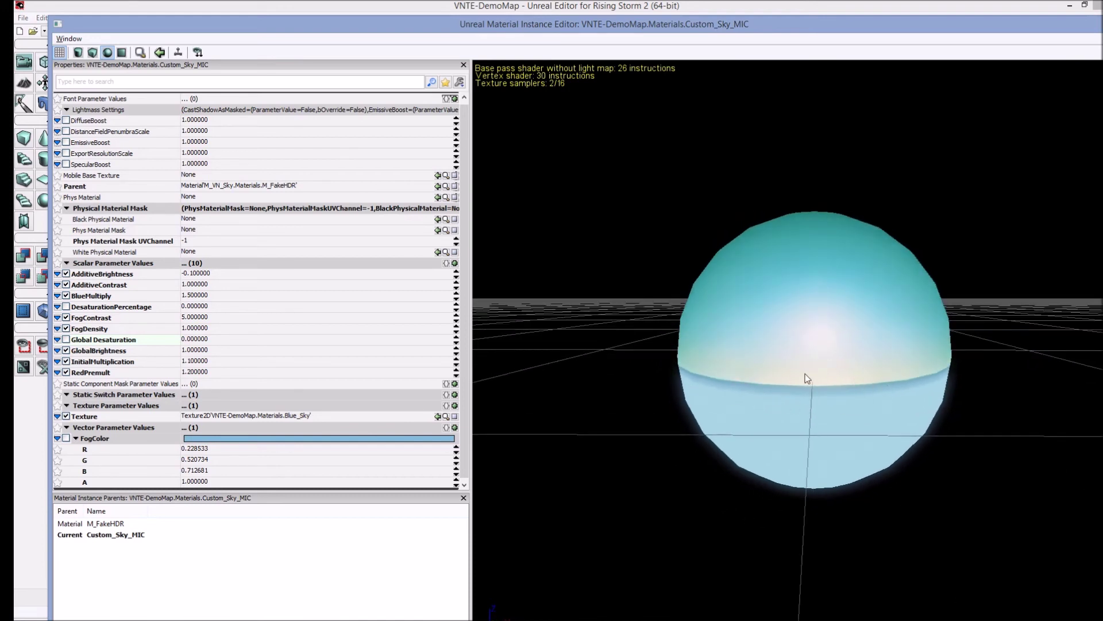
pyautogui.moveTo(813, 377); pyautogui.dragTo(811, 358, button='right')
pyautogui.moveTo(811, 357); pyautogui.dragTo(790, 387)
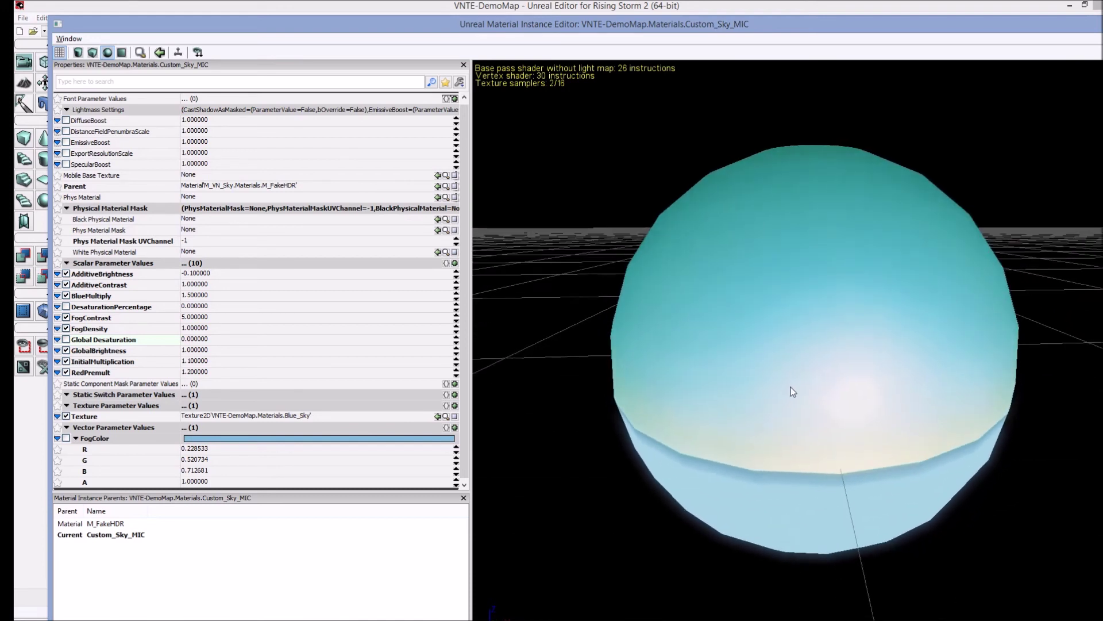
pyautogui.moveTo(791, 387); pyautogui.dragTo(787, 405, button='right')
pyautogui.moveTo(777, 364); pyautogui.dragTo(1078, 342)
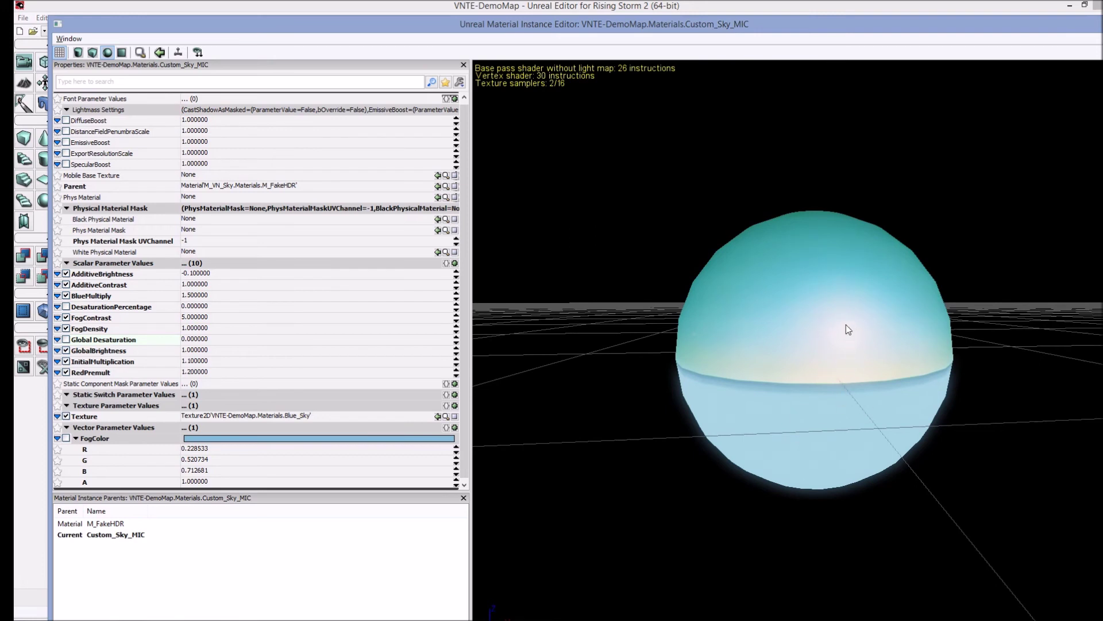
pyautogui.moveTo(838, 356); pyautogui.dragTo(852, 332)
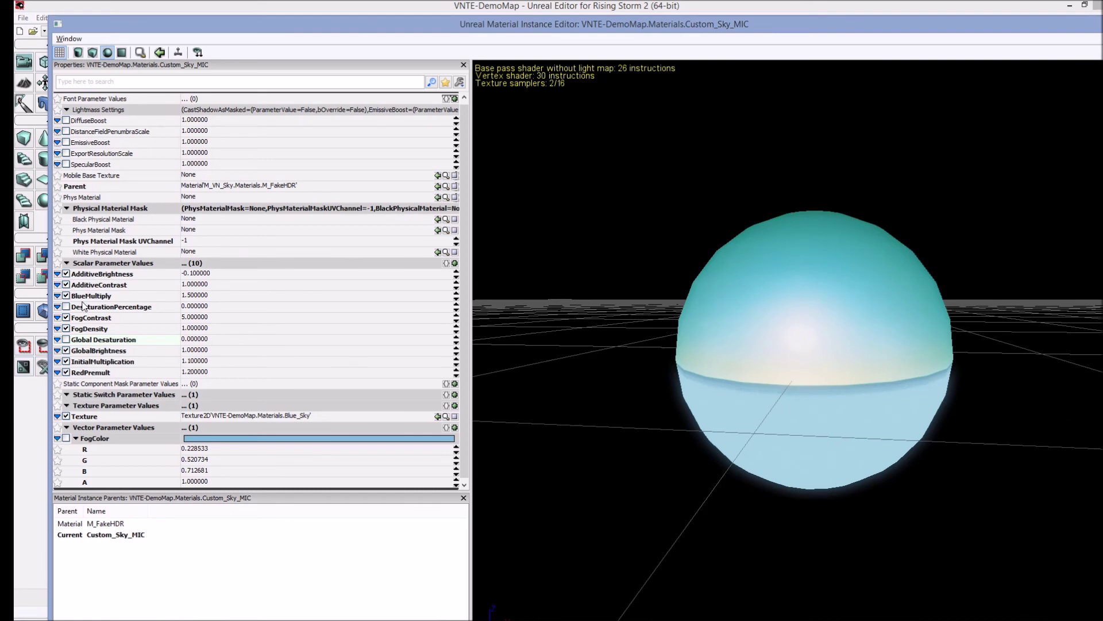
# Set BlueMultiply of Custom_Sky_MIC to 3 and check the sky colour on the preview sphere.
pyautogui.click(194, 295)
pyautogui.write('3')
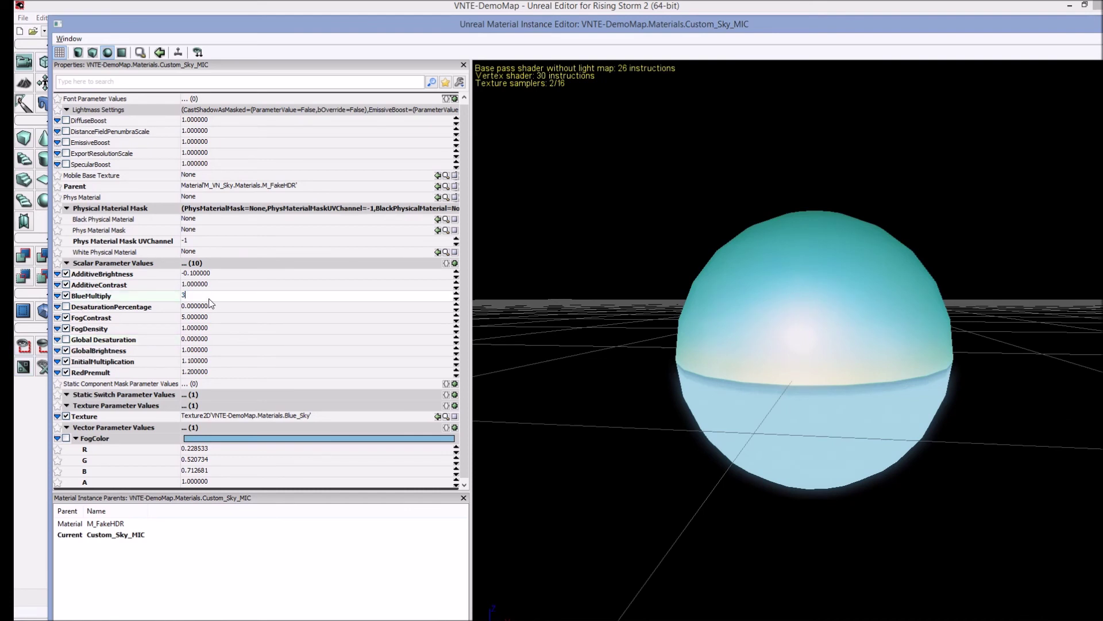
pyautogui.press('Tab')
pyautogui.moveTo(901, 377); pyautogui.dragTo(868, 350)
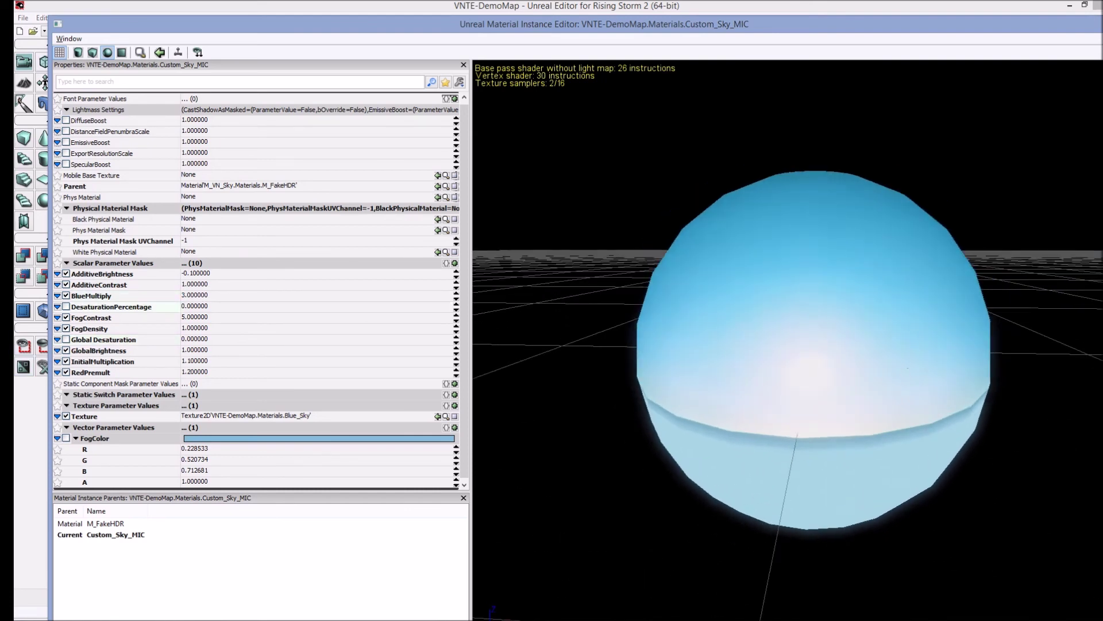
pyautogui.moveTo(868, 351); pyautogui.dragTo(805, 379, button='right')
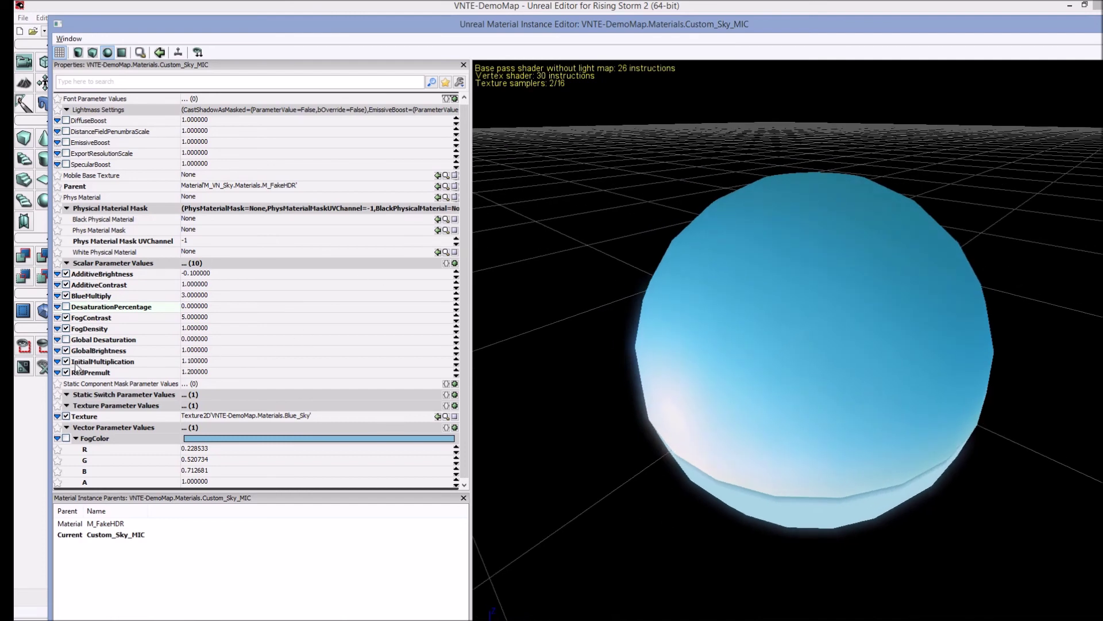
# Try a Global Desaturation of 1 on Custom_Sky_MIC, switch its override back off and inspect the preview sphere.
pyautogui.click(66, 340)
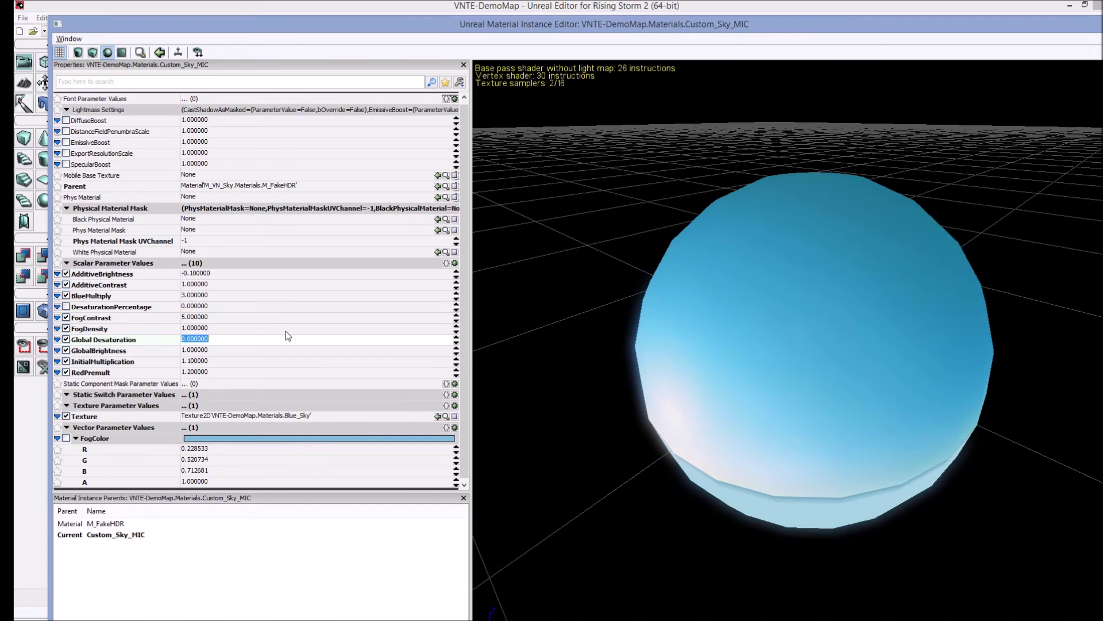
pyautogui.write('1')
pyautogui.press('Return')
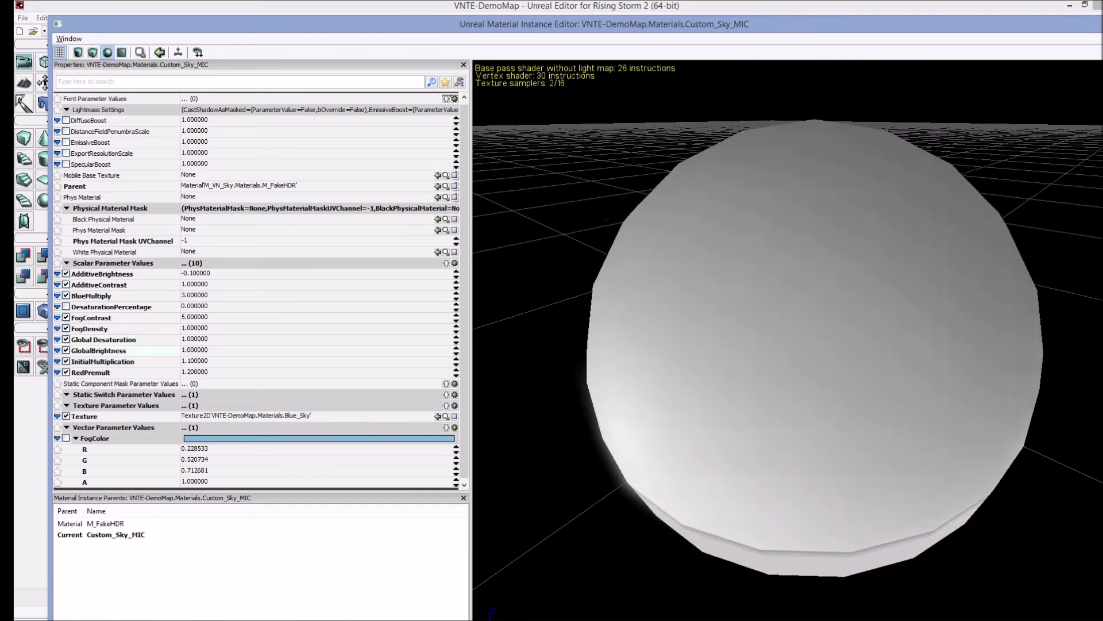
pyautogui.click(66, 339)
pyautogui.moveTo(794, 405)
pyautogui.mouseDown(button='right')
pyautogui.moveTo(793, 368)
pyautogui.moveTo(794, 405)
pyautogui.mouseUp(button='right')
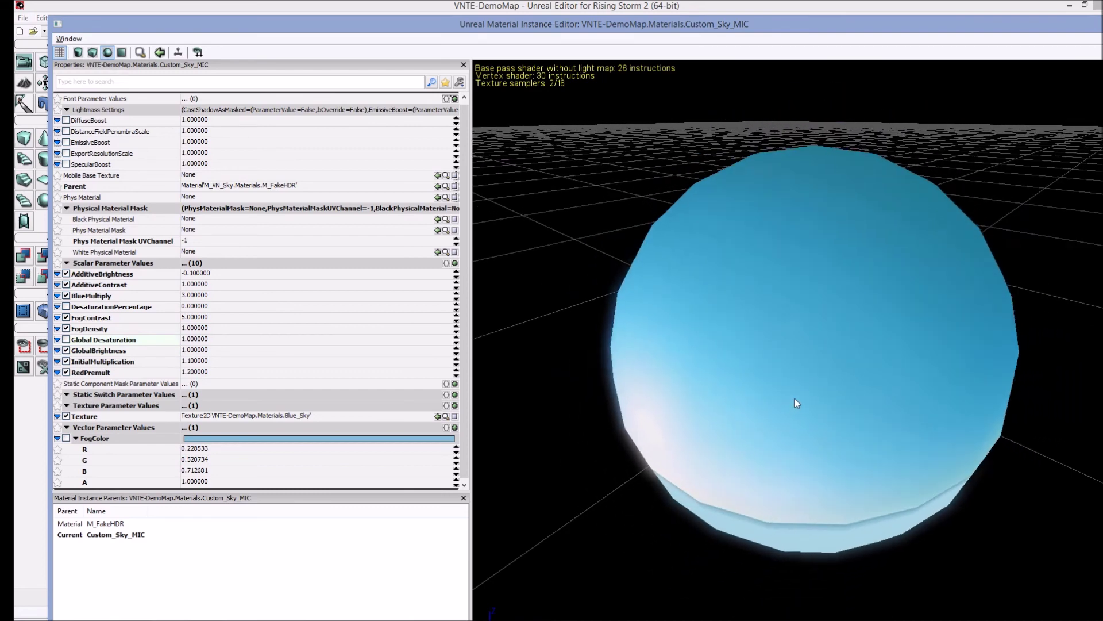
pyautogui.moveTo(793, 401); pyautogui.dragTo(764, 356)
pyautogui.moveTo(794, 401); pyautogui.dragTo(794, 417, button='right')
pyautogui.moveTo(863, 313); pyautogui.dragTo(864, 335, button='right')
pyautogui.moveTo(864, 335); pyautogui.dragTo(881, 304)
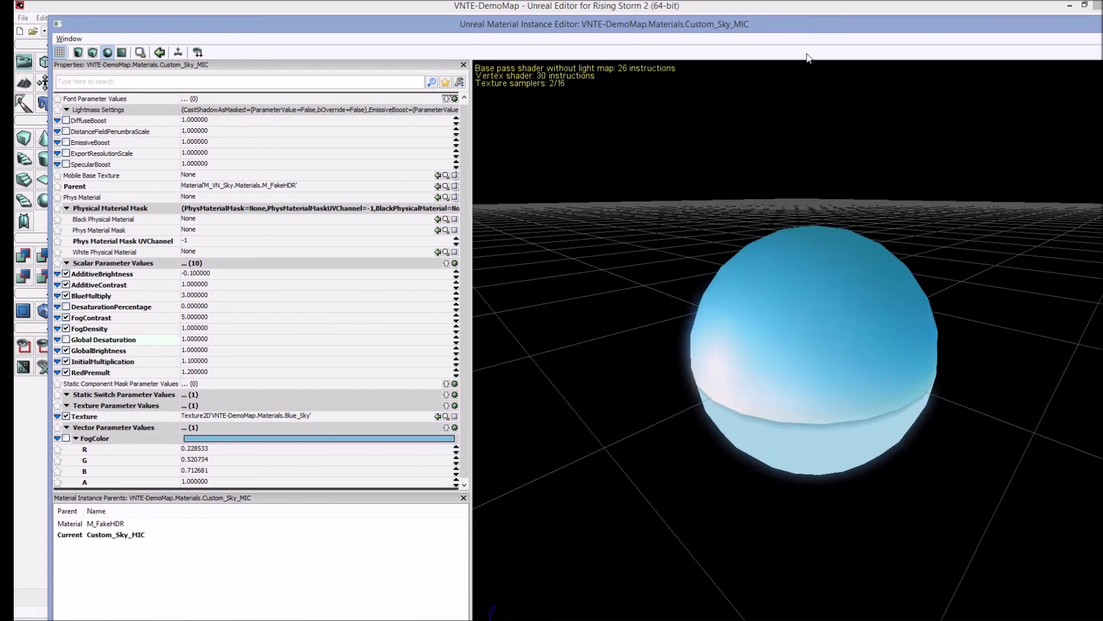
# Move the Custom_Sky_MIC editor window clear of the perspective viewport and look towards the trees in the level.
pyautogui.moveTo(131, 28); pyautogui.dragTo(481, 210)
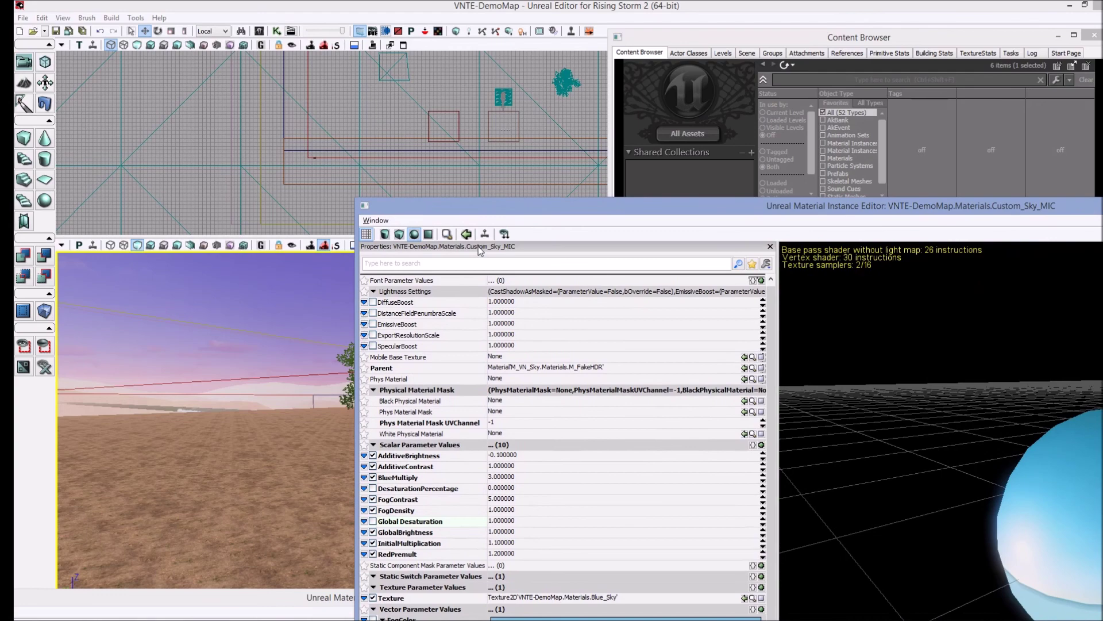
pyautogui.click(444, 234)
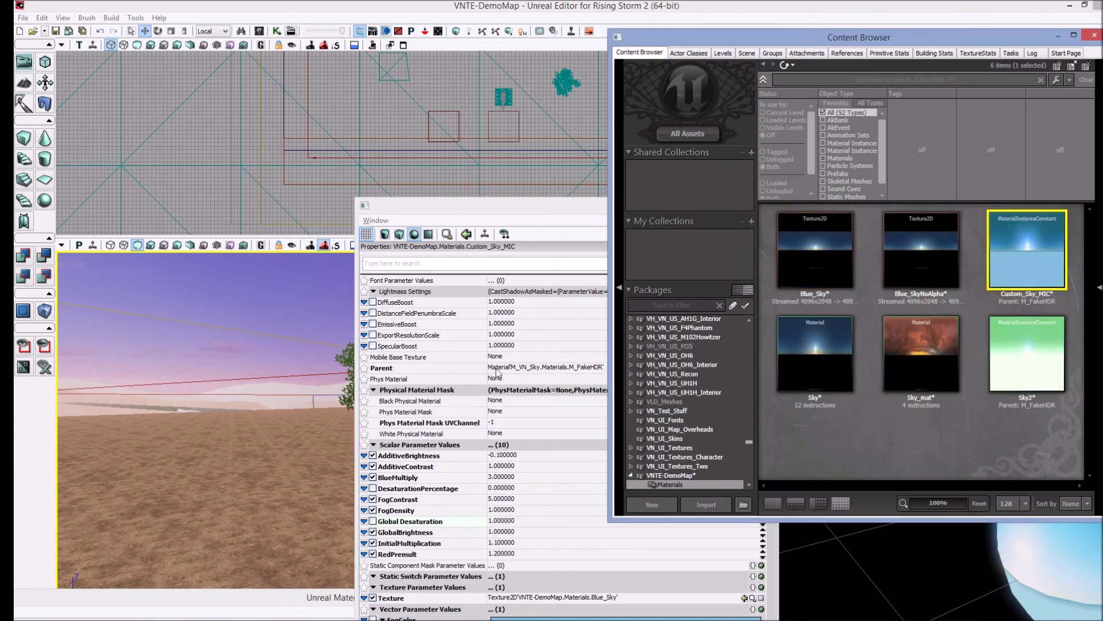
pyautogui.click(249, 300)
pyautogui.moveTo(266, 443); pyautogui.dragTo(327, 248, button='right')
pyautogui.moveTo(384, 208); pyautogui.dragTo(774, 280)
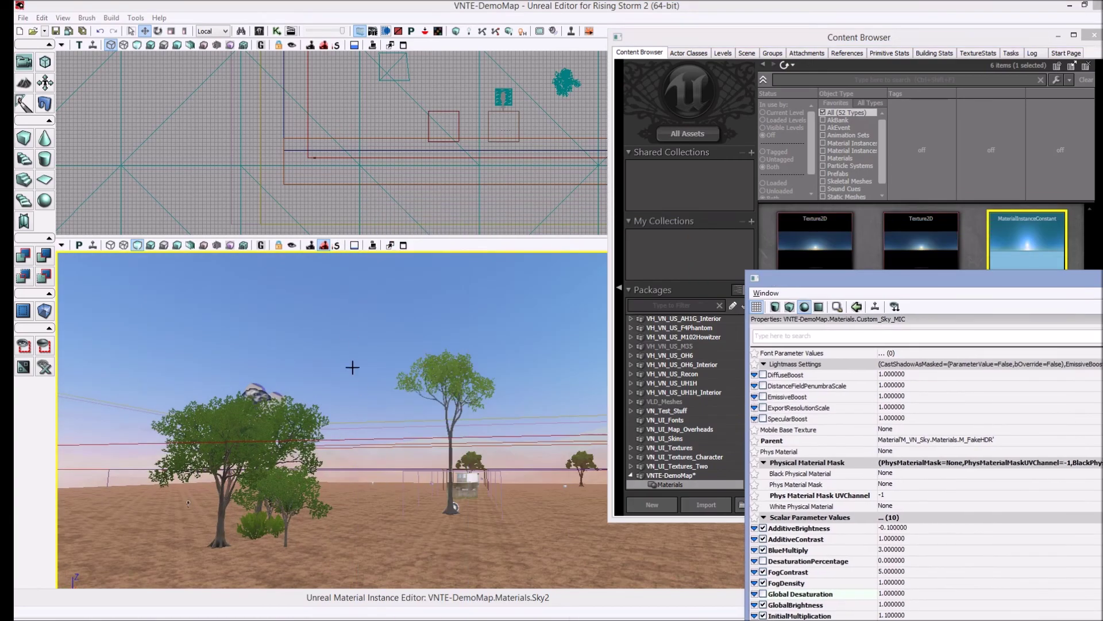
# Hide the mesh of distant green hills around the level in the perspective viewport.
pyautogui.moveTo(352, 370); pyautogui.dragTo(339, 470)
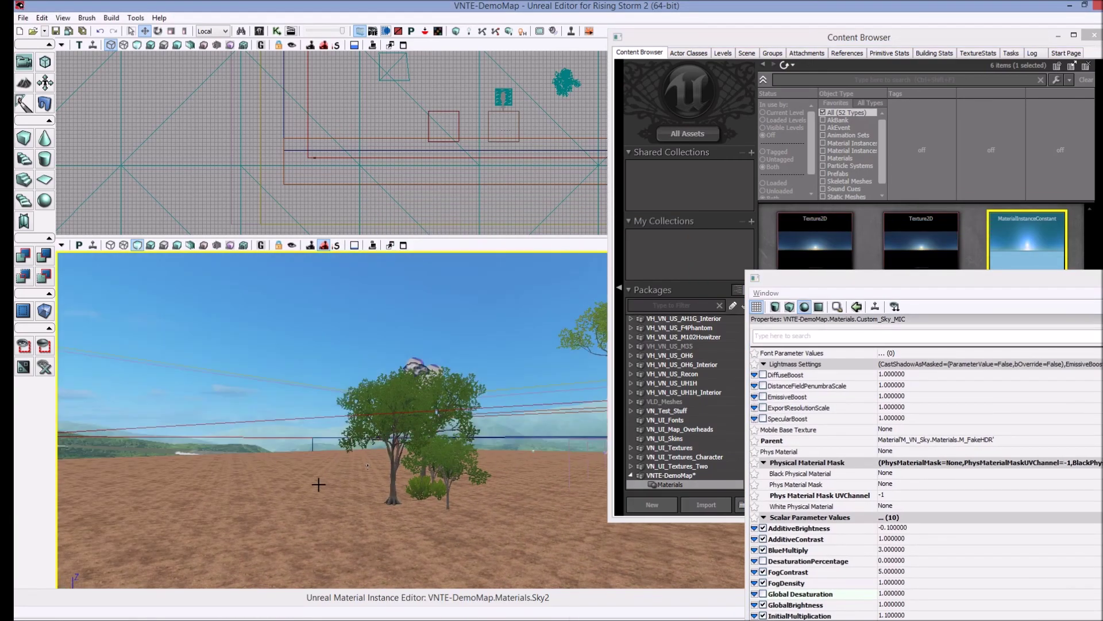
pyautogui.moveTo(320, 489); pyautogui.dragTo(236, 505, button='right')
pyautogui.moveTo(328, 495); pyautogui.dragTo(384, 454)
pyautogui.moveTo(385, 454); pyautogui.dragTo(479, 427, button='right')
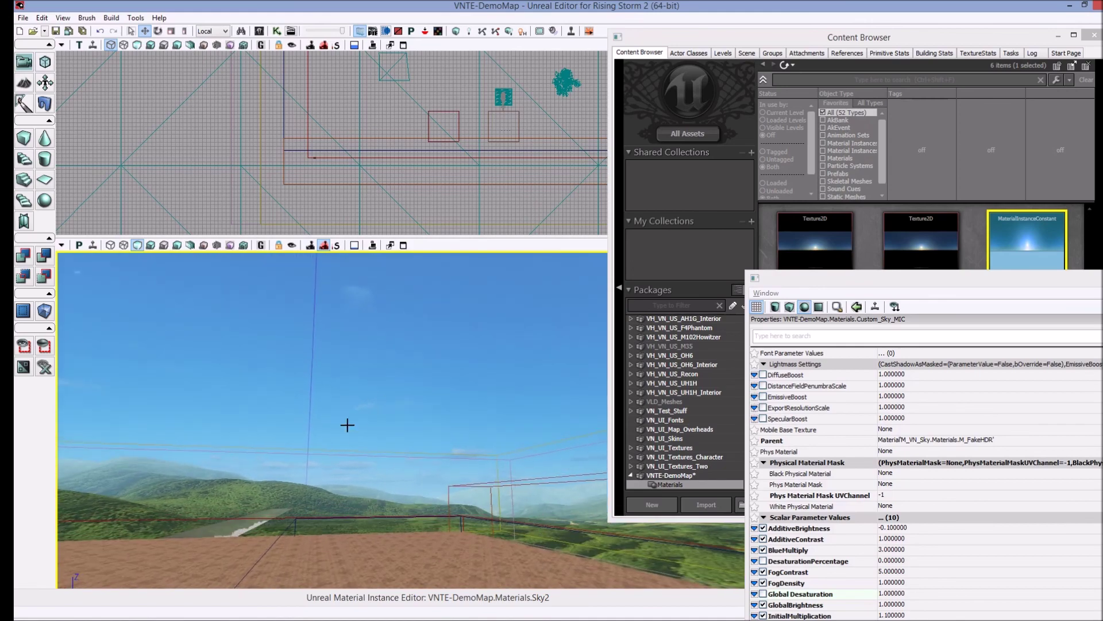
pyautogui.rightClick(230, 484)
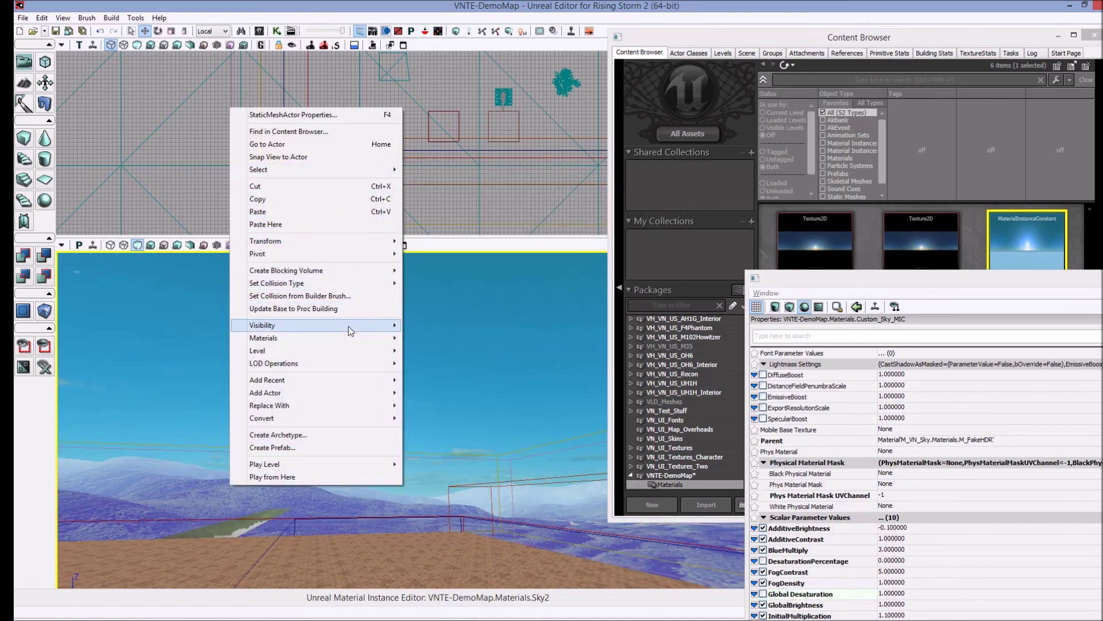
pyautogui.moveTo(348, 326)
pyautogui.click(475, 350)
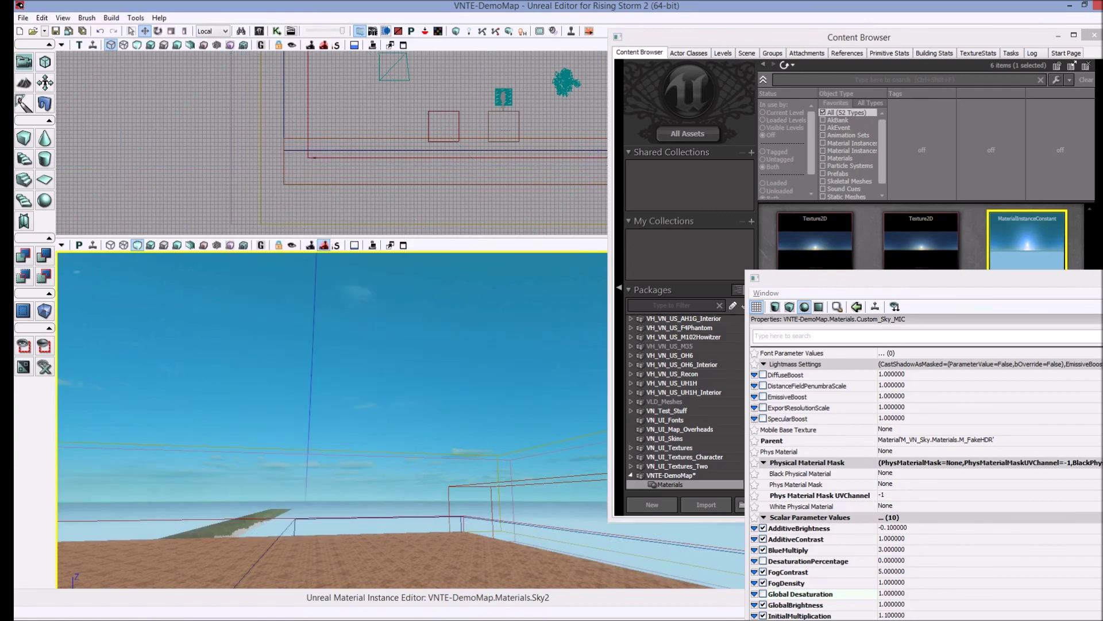
# Examine the custom sky, its clouds, sun area and horizon all around the level in the perspective viewport.
pyautogui.moveTo(475, 350)
pyautogui.mouseDown(button='right')
pyautogui.moveTo(431, 391)
pyautogui.moveTo(442, 414)
pyautogui.moveTo(505, 368)
pyautogui.moveTo(460, 345)
pyautogui.moveTo(764, 345)
pyautogui.moveTo(671, 359)
pyautogui.moveTo(368, 322)
pyautogui.moveTo(178, 328)
pyautogui.moveTo(475, 348)
pyautogui.mouseUp(button='right')
pyautogui.moveTo(241, 522); pyautogui.dragTo(267, 522)
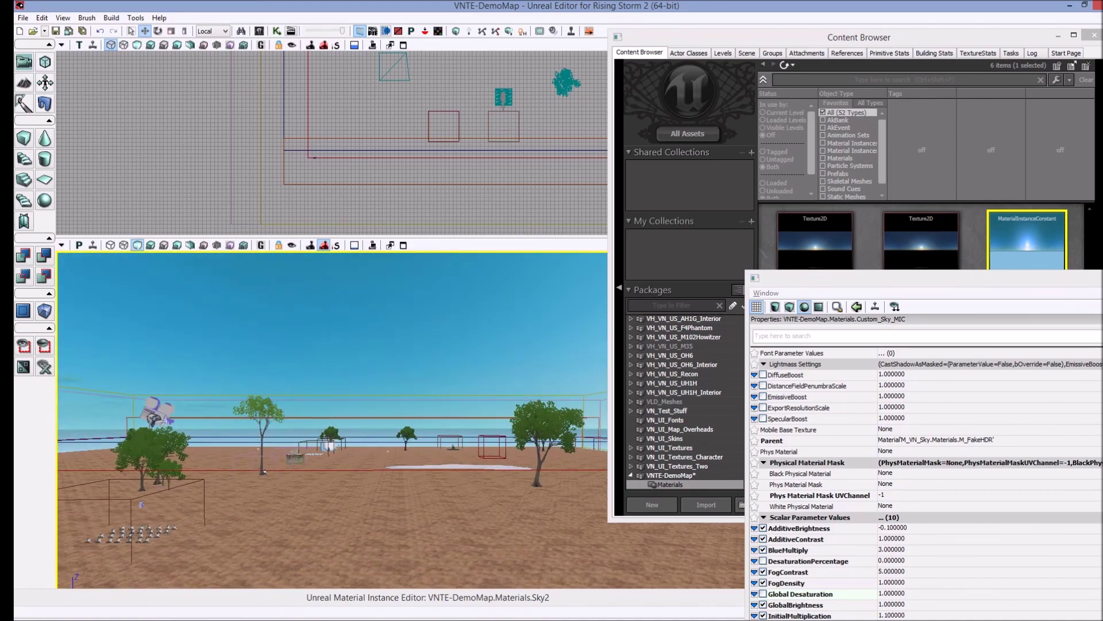
pyautogui.moveTo(332, 420); pyautogui.dragTo(104, 379, button='right')
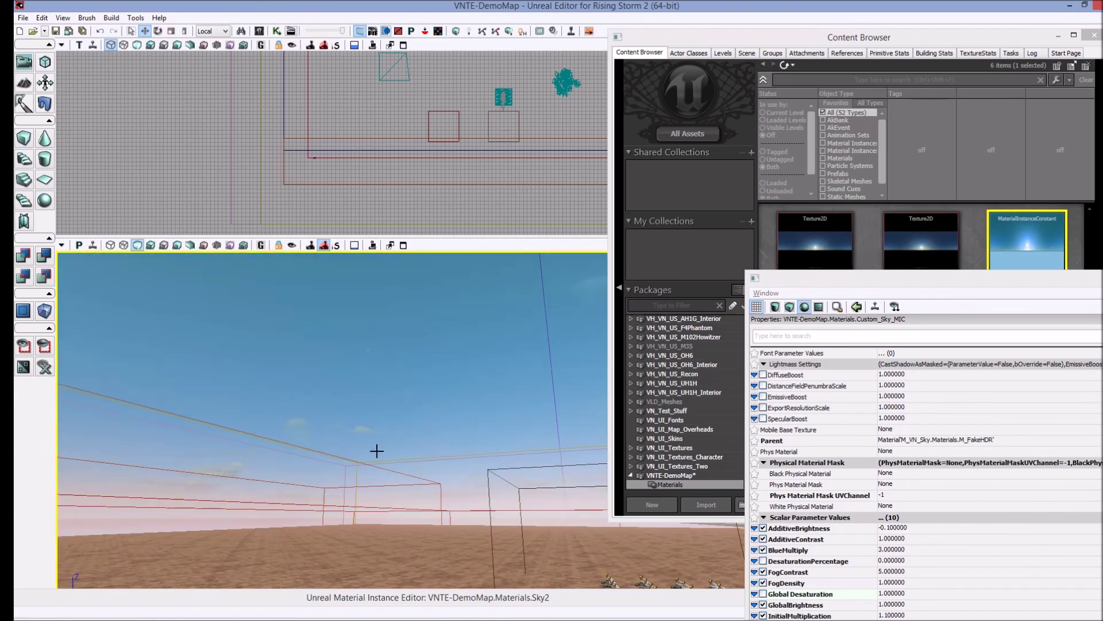
pyautogui.moveTo(381, 406); pyautogui.dragTo(494, 431, button='right')
pyautogui.moveTo(334, 419); pyautogui.dragTo(92, 422, button='right')
pyautogui.moveTo(264, 418); pyautogui.dragTo(259, 418, button='right')
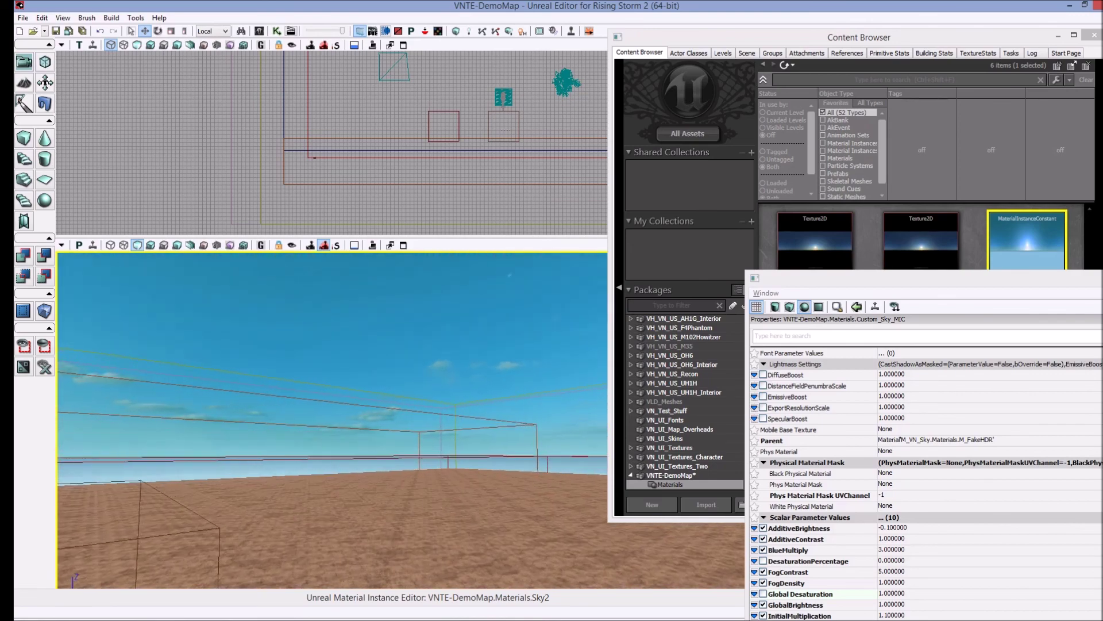
pyautogui.moveTo(259, 417)
pyautogui.mouseDown(button='right')
pyautogui.moveTo(172, 431)
pyautogui.moveTo(248, 419)
pyautogui.mouseUp(button='right')
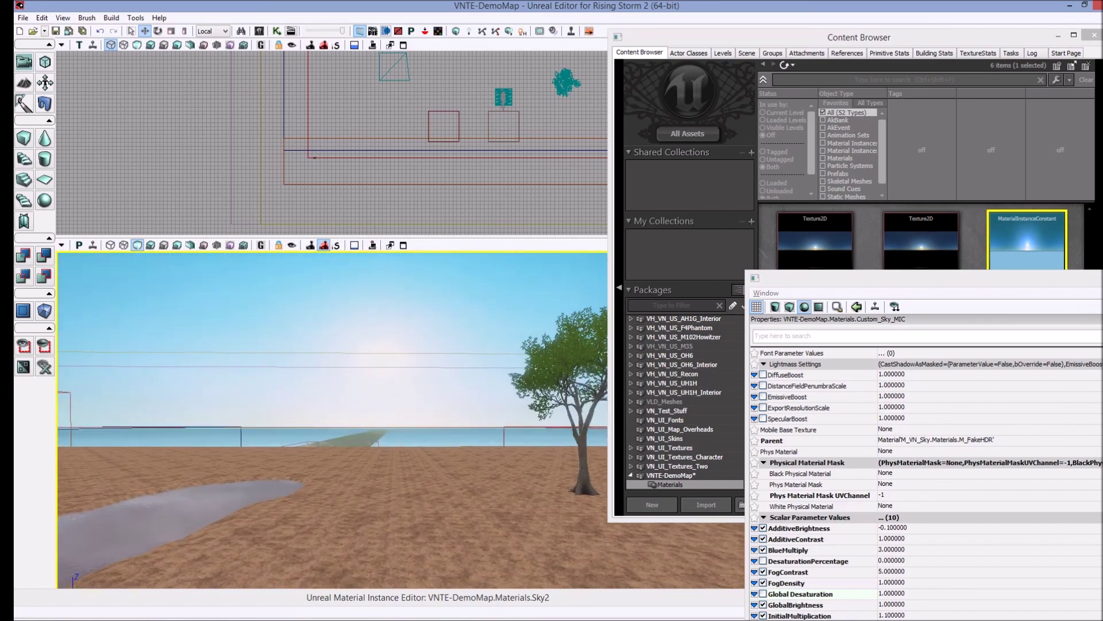